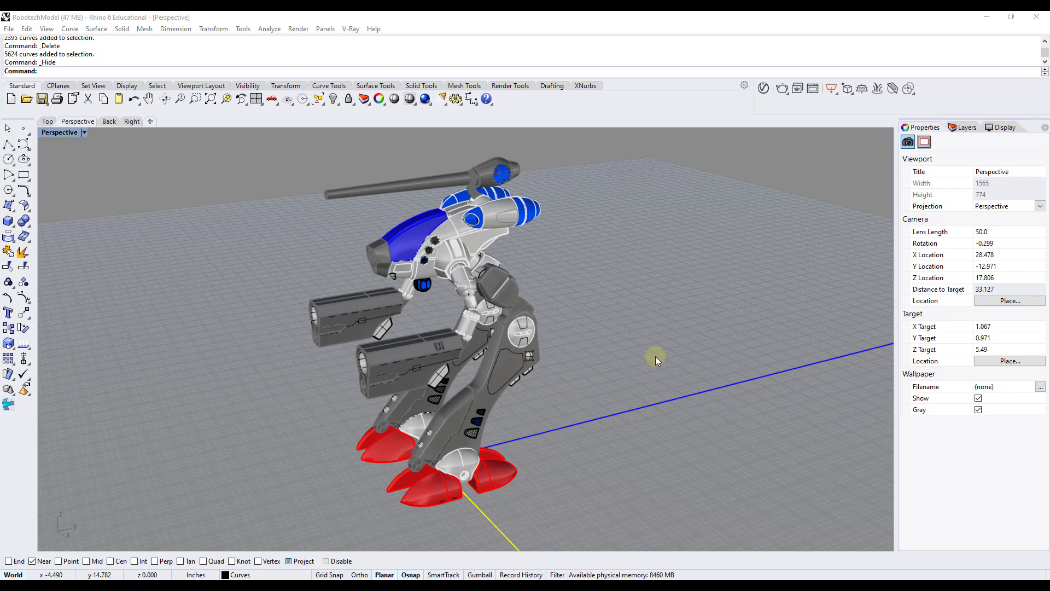
# - Select the entire robot model in the Perspective view, detach the Curve From Object tool set and start Make2D
pyautogui.moveTo(501, 294); pyautogui.dragTo(547, 281, button='right')
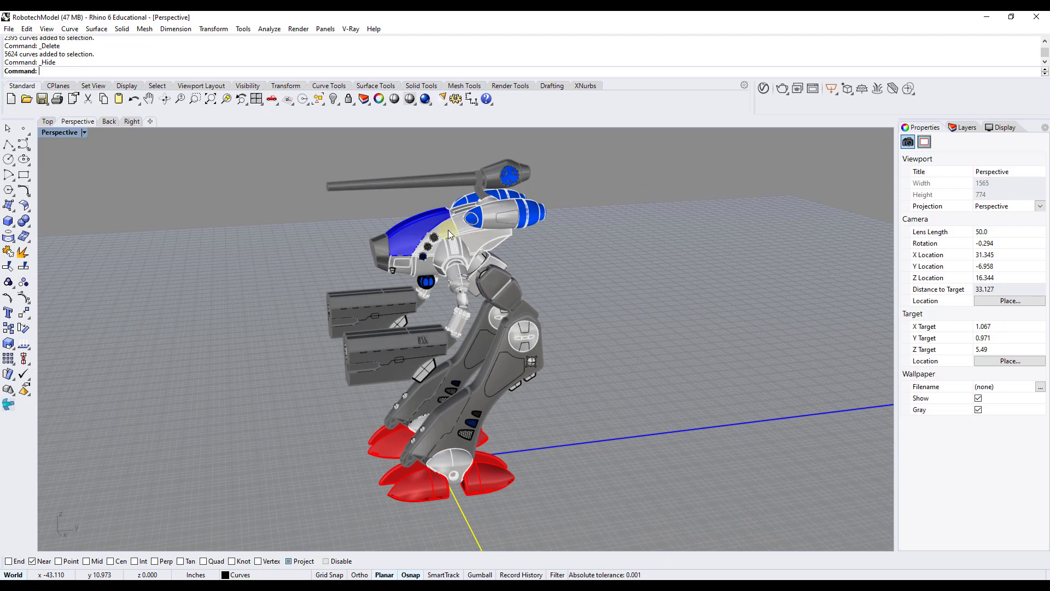
pyautogui.moveTo(419, 261); pyautogui.dragTo(431, 268, button='right')
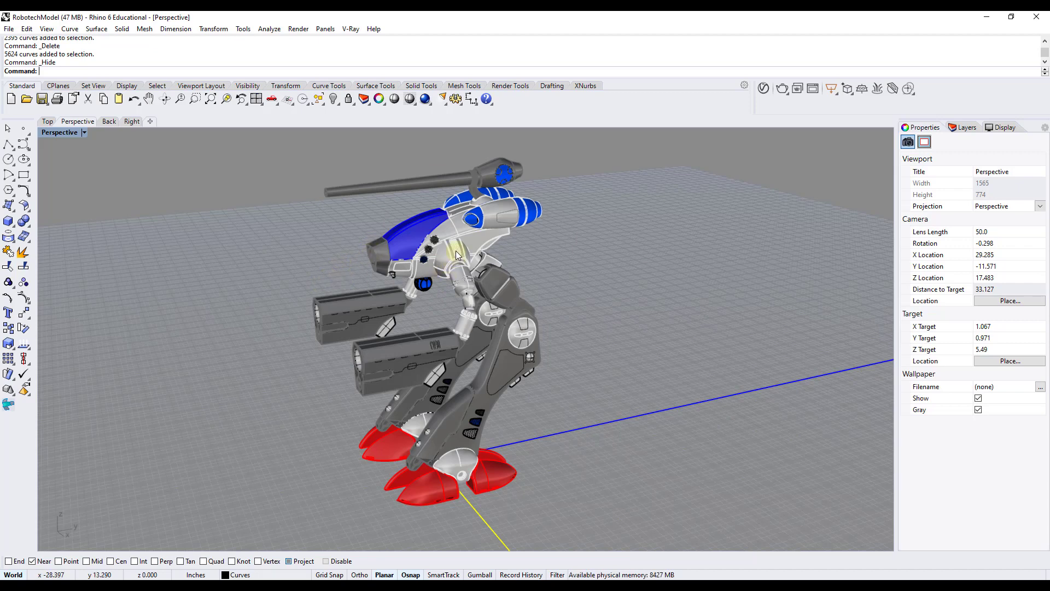
pyautogui.moveTo(407, 311); pyautogui.dragTo(585, 535)
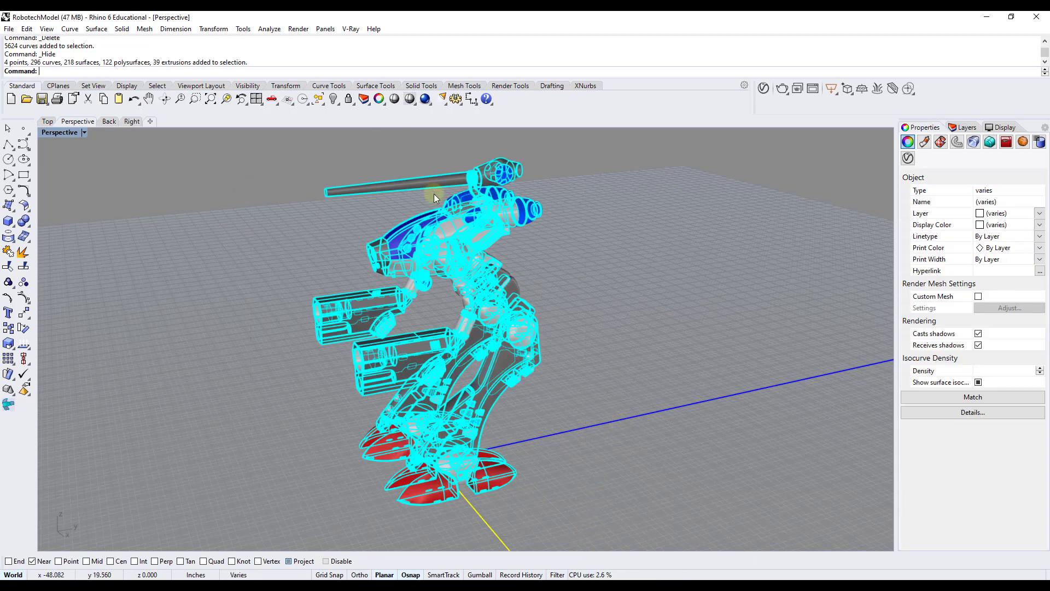
pyautogui.click(12, 240)
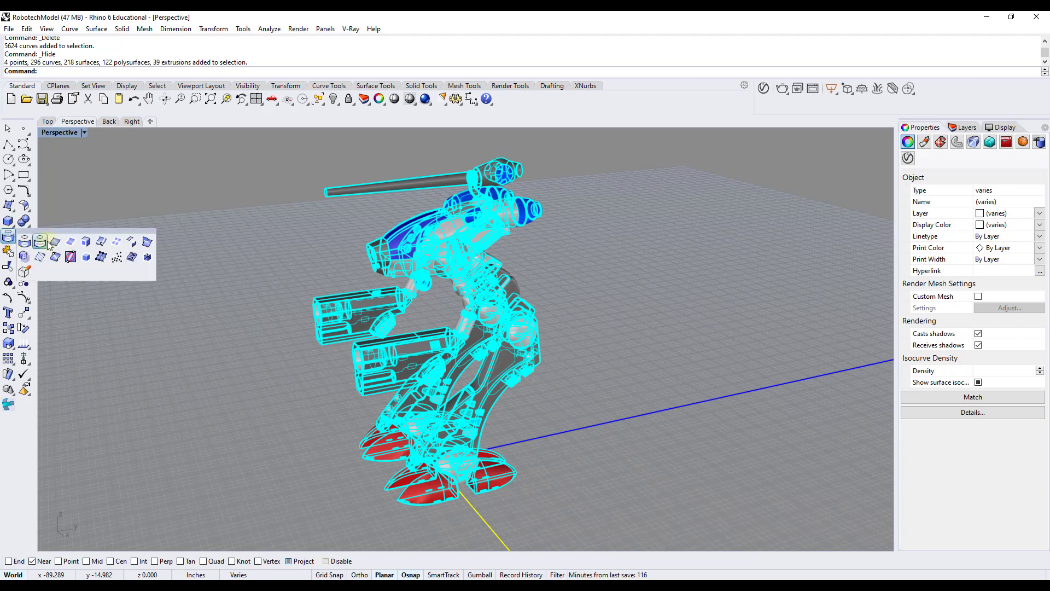
pyautogui.moveTo(59, 230); pyautogui.dragTo(88, 224)
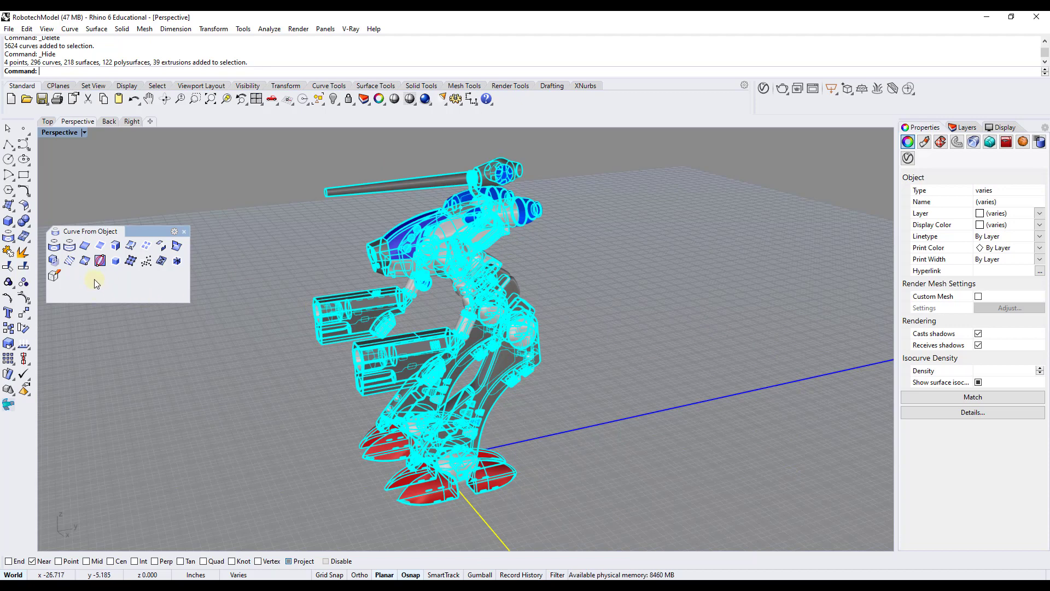
pyautogui.click(55, 277)
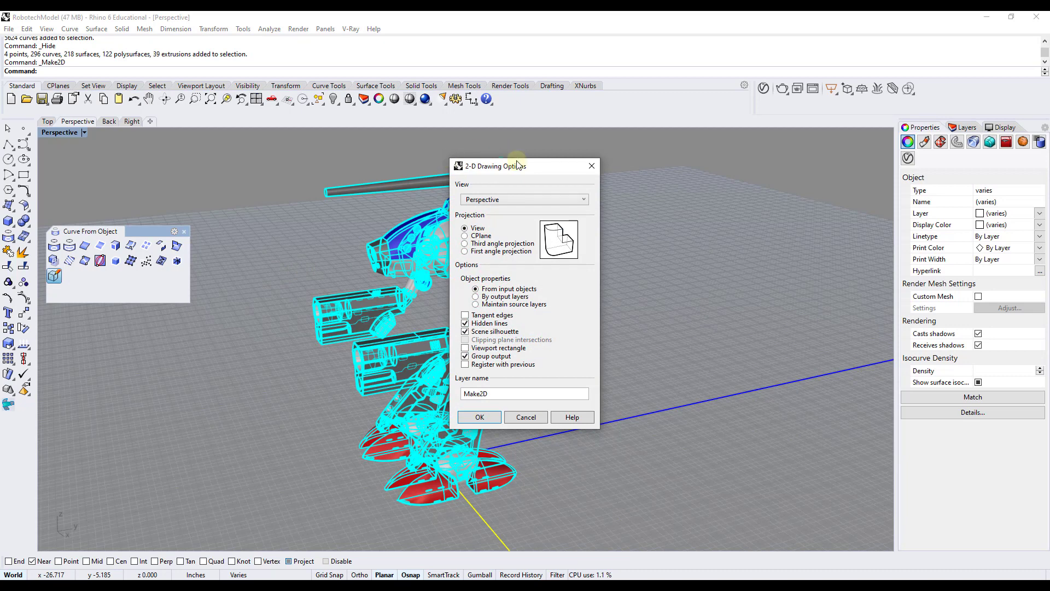
# - Try out the Make2D view and projection options, ending with the Back view and third angle projection
pyautogui.click(495, 200)
pyautogui.click(490, 221)
pyautogui.click(491, 200)
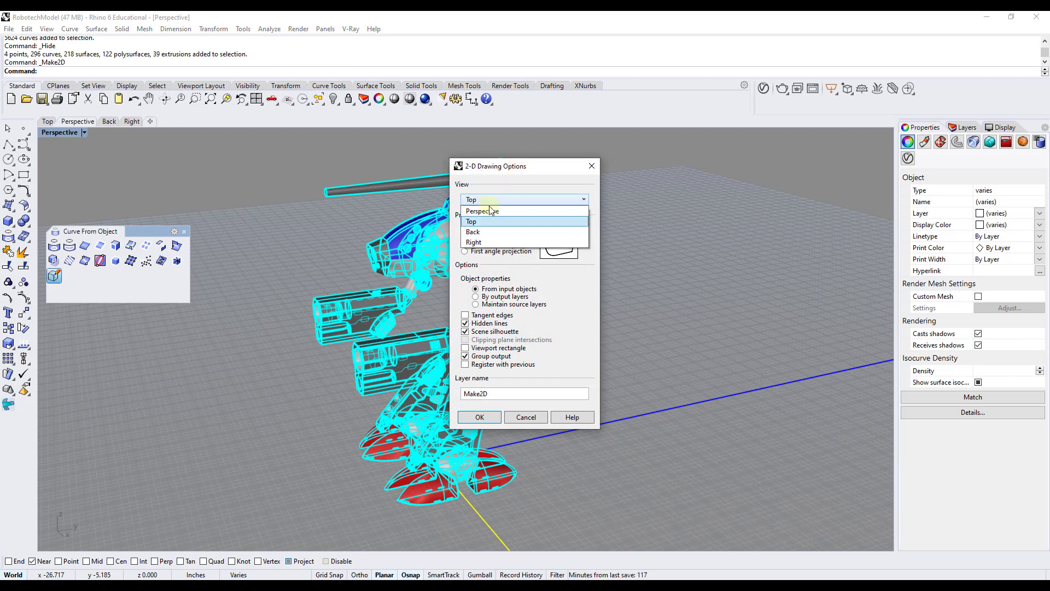
pyautogui.click(473, 231)
pyautogui.click(487, 200)
pyautogui.click(490, 201)
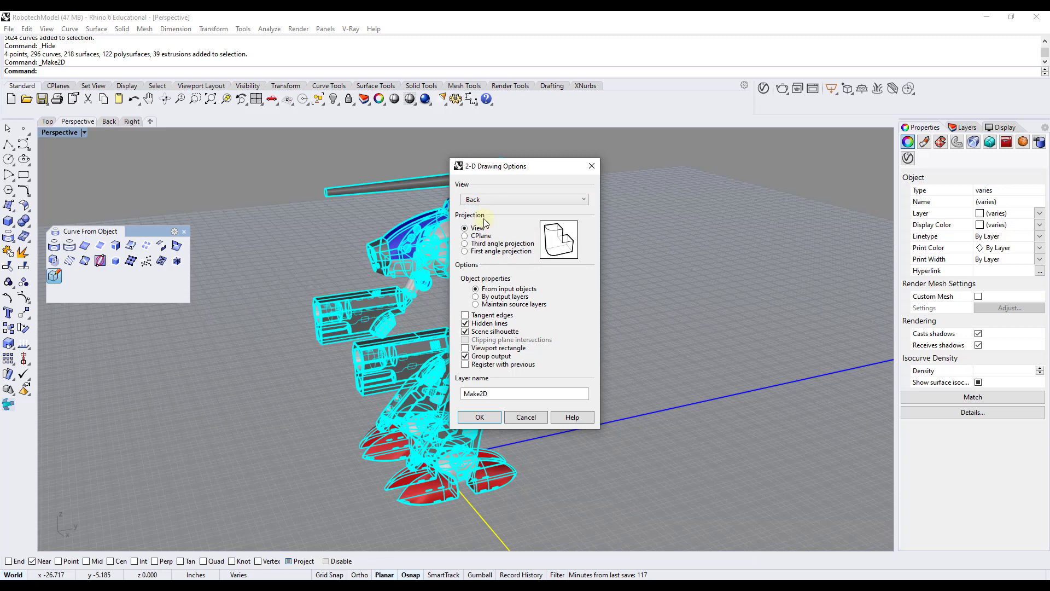
pyautogui.click(481, 251)
pyautogui.click(482, 242)
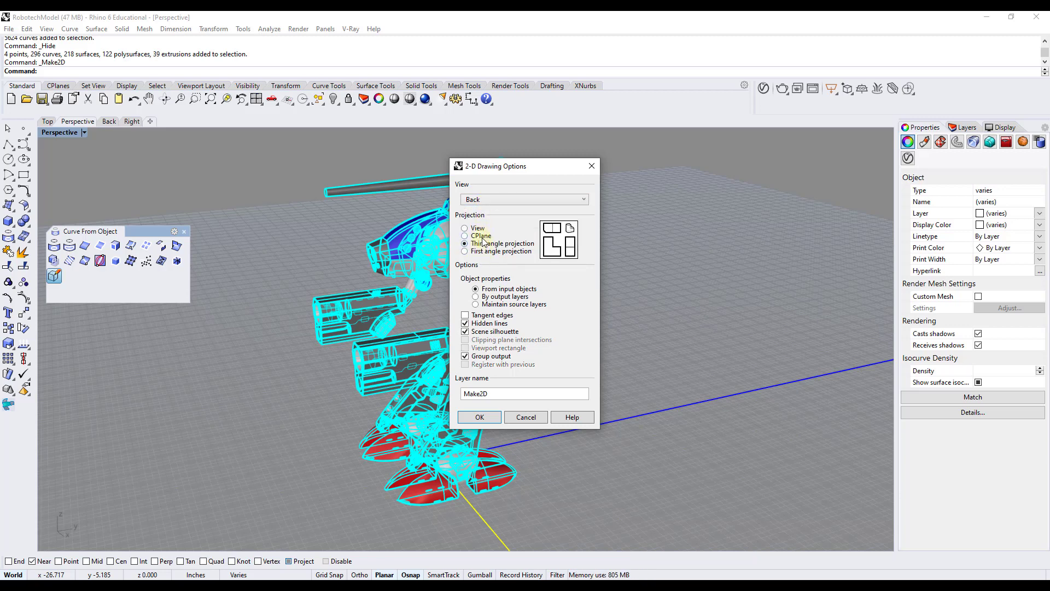
pyautogui.click(482, 237)
pyautogui.click(481, 245)
pyautogui.click(483, 255)
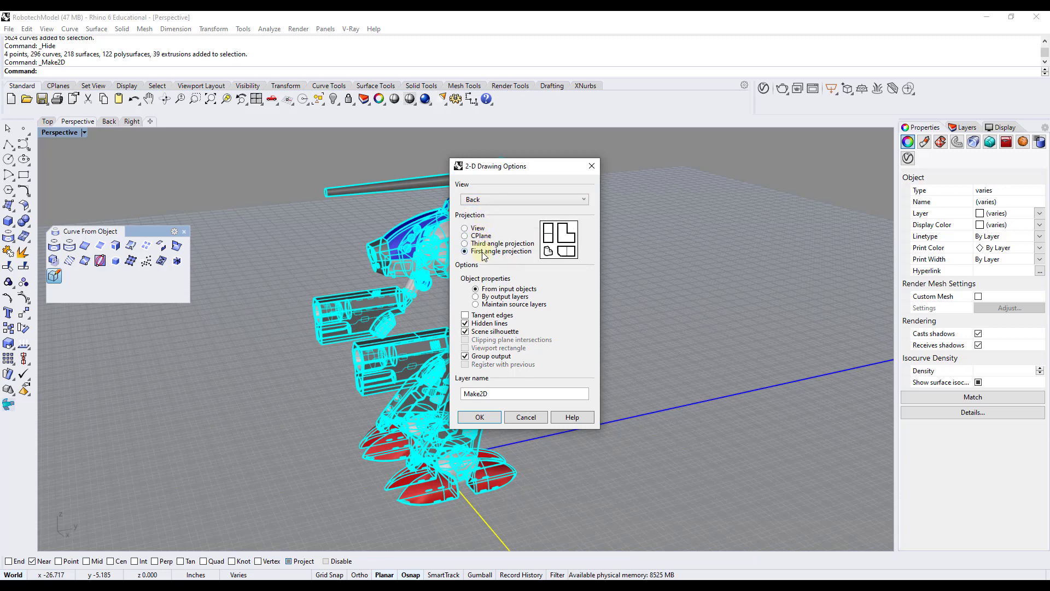
pyautogui.click(489, 245)
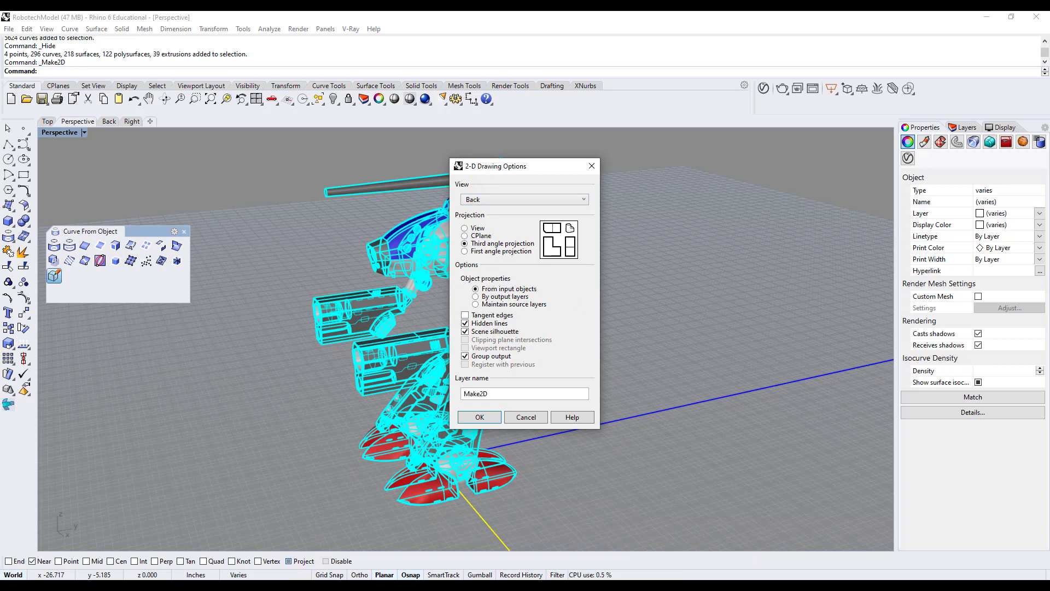
# - Switch to the browser and look over the Rhino 3D course listings on Udemy
pyautogui.click(311, 588)
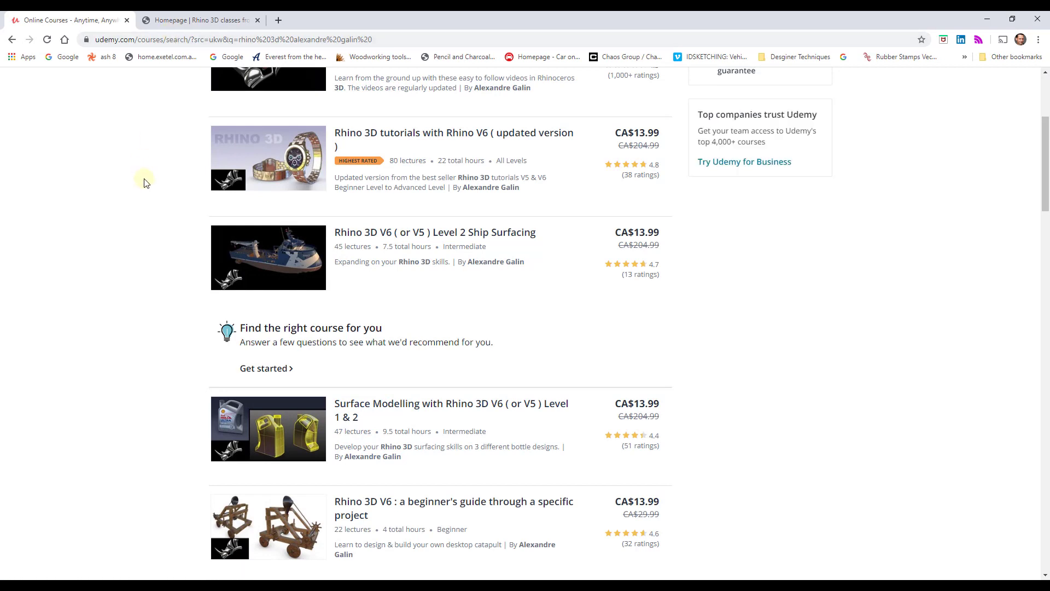
pyautogui.scroll(4, 126, 164)
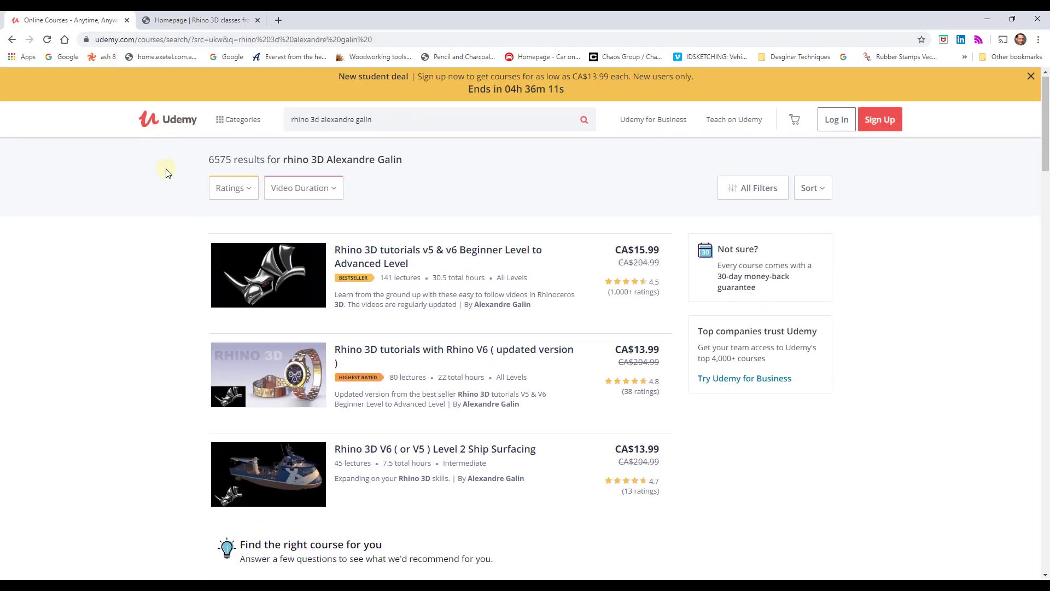
pyautogui.scroll(-1, 164, 169)
pyautogui.scroll(-1, 335, 242)
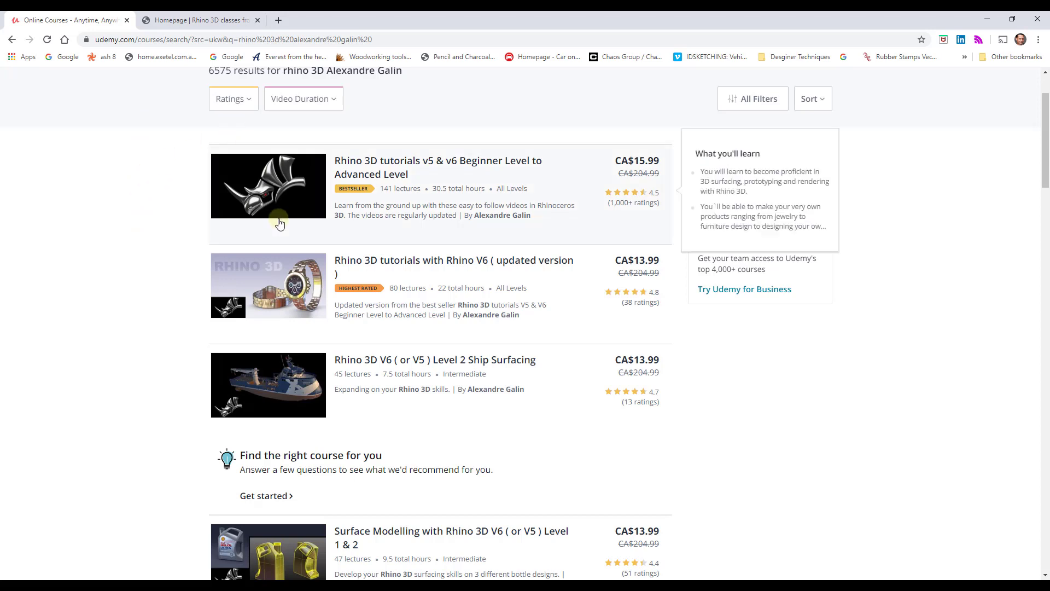
pyautogui.scroll(2, 175, 265)
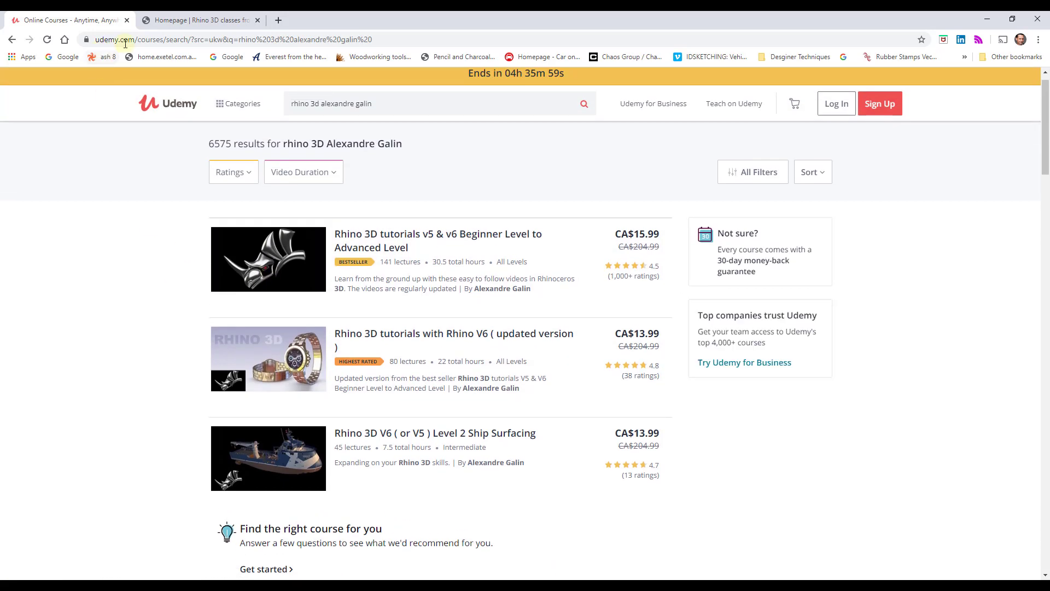
# - View the featured courses on the Rhino 3D classes Teachable homepage, then minimize the browser to return to Rhino
pyautogui.click(180, 20)
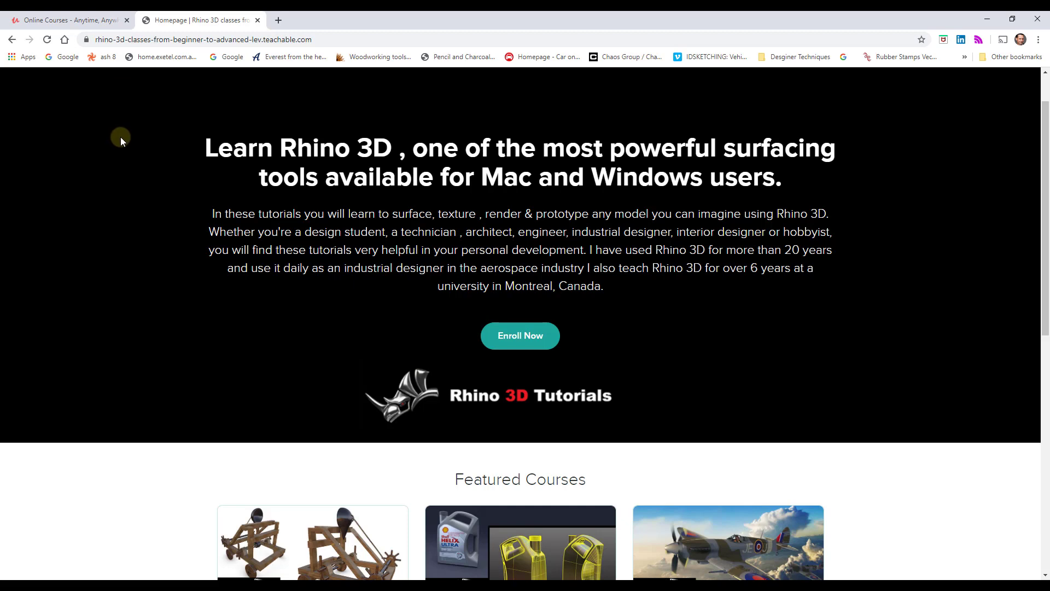
pyautogui.scroll(-5, 121, 141)
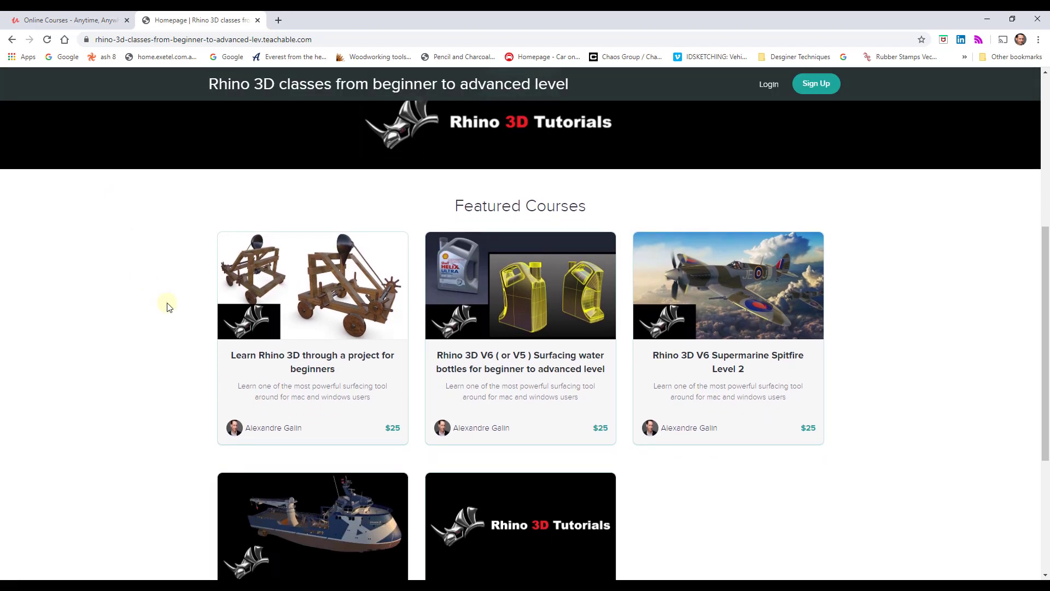
pyautogui.scroll(-1, 167, 303)
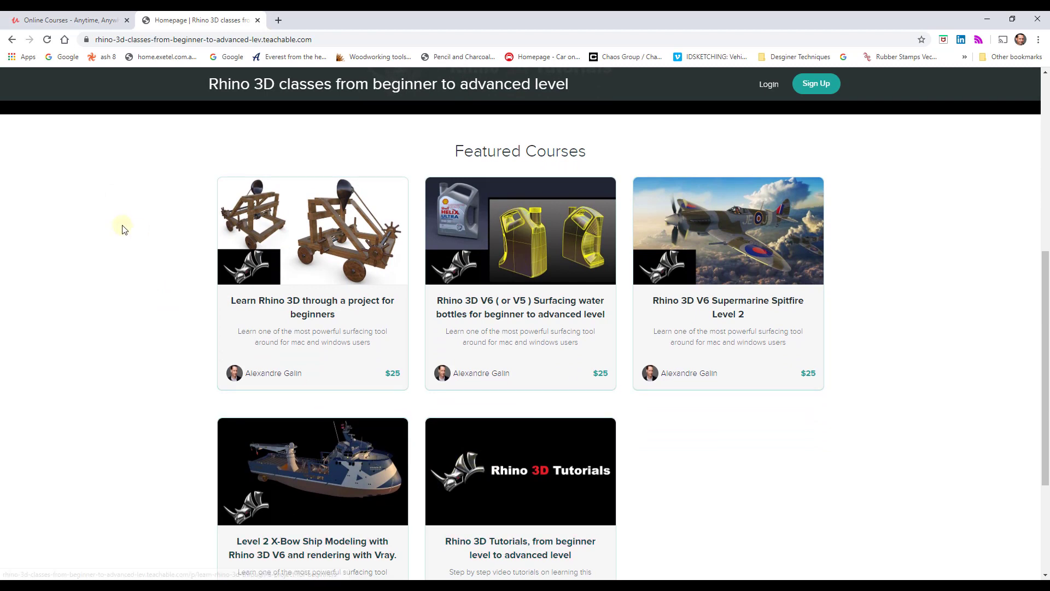
pyautogui.scroll(-1, 123, 229)
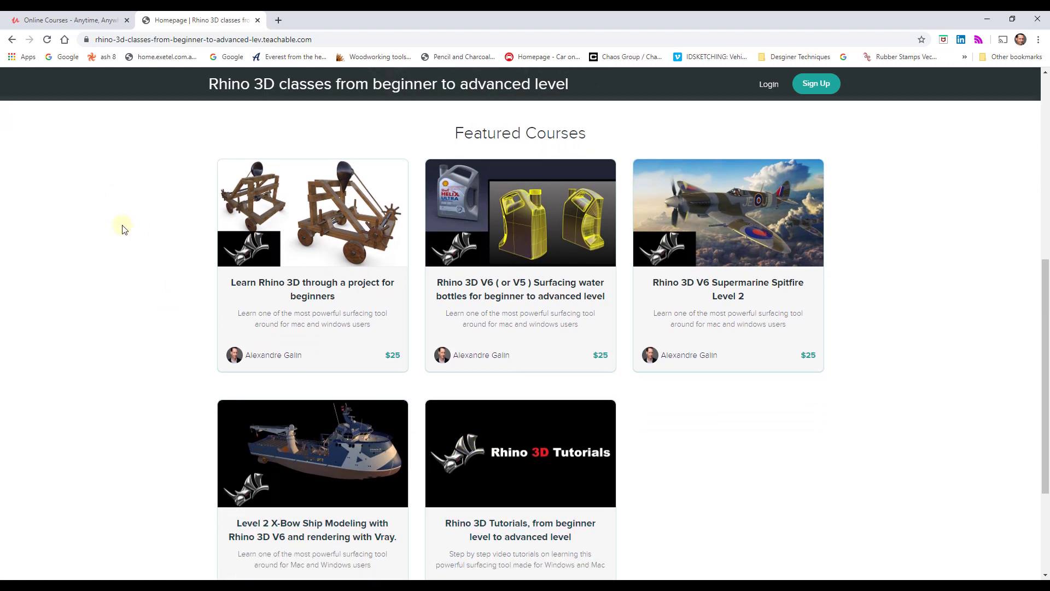
pyautogui.click(989, 20)
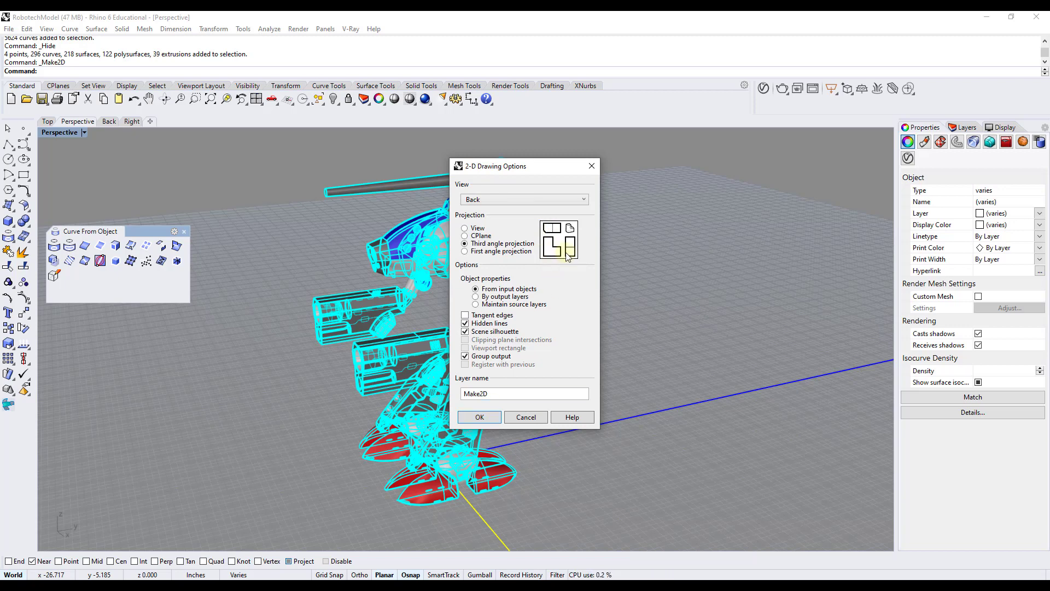
# - Cancel the 2-D drawing setup and deselect the robot model
pyautogui.click(525, 417)
pyautogui.click(596, 355)
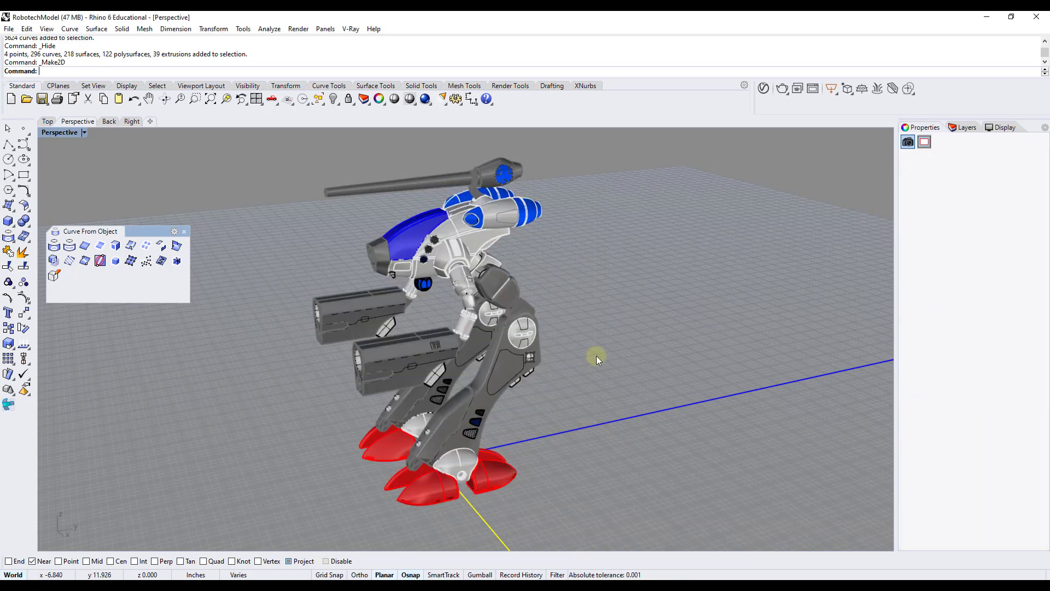
# - Open the layer list and check the Projection Lines layer by switching its visibility on and back off
pyautogui.click(973, 130)
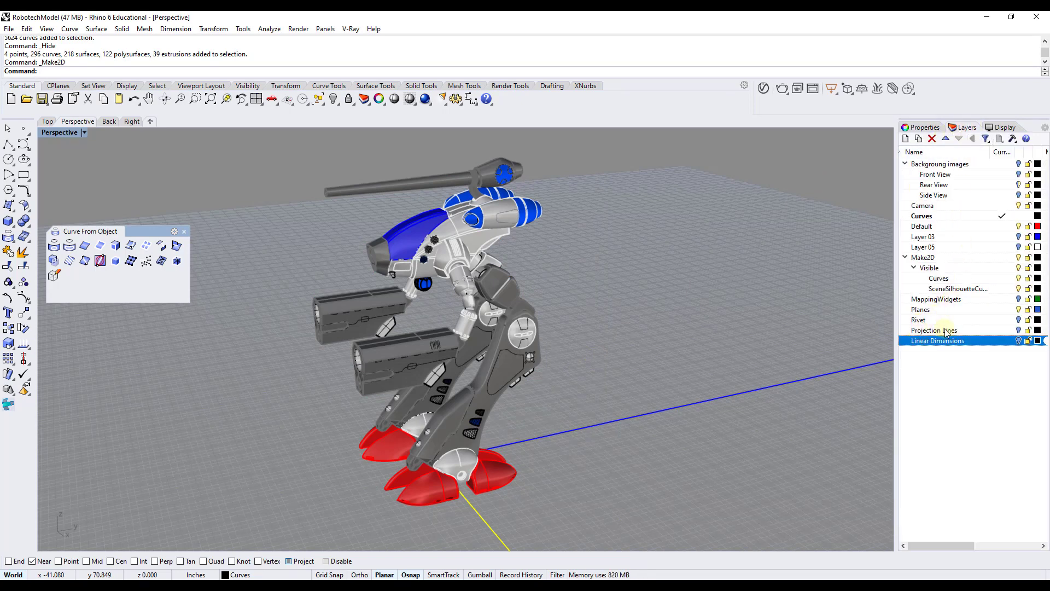
pyautogui.click(1018, 330)
pyautogui.moveTo(658, 303); pyautogui.dragTo(744, 317, button='right')
pyautogui.click(1018, 330)
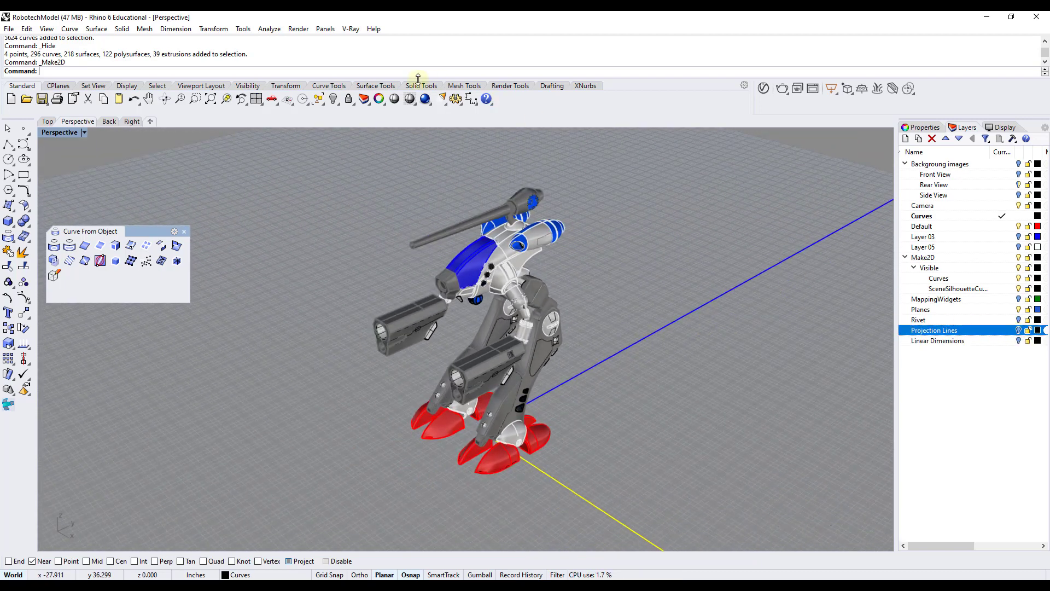
# - Show the hidden 2D drawing curves beside the robot and close the floating Curve From Object tool set
pyautogui.click(333, 99)
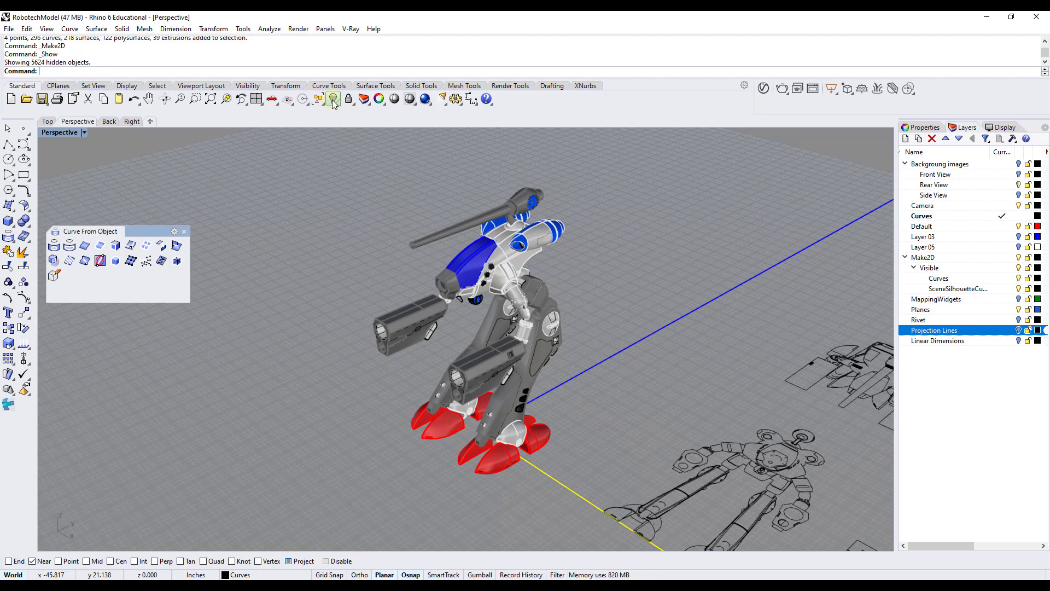
pyautogui.keyDown('shift'); pyautogui.moveTo(689, 307); pyautogui.dragTo(436, 316, button='right'); pyautogui.keyUp('shift')
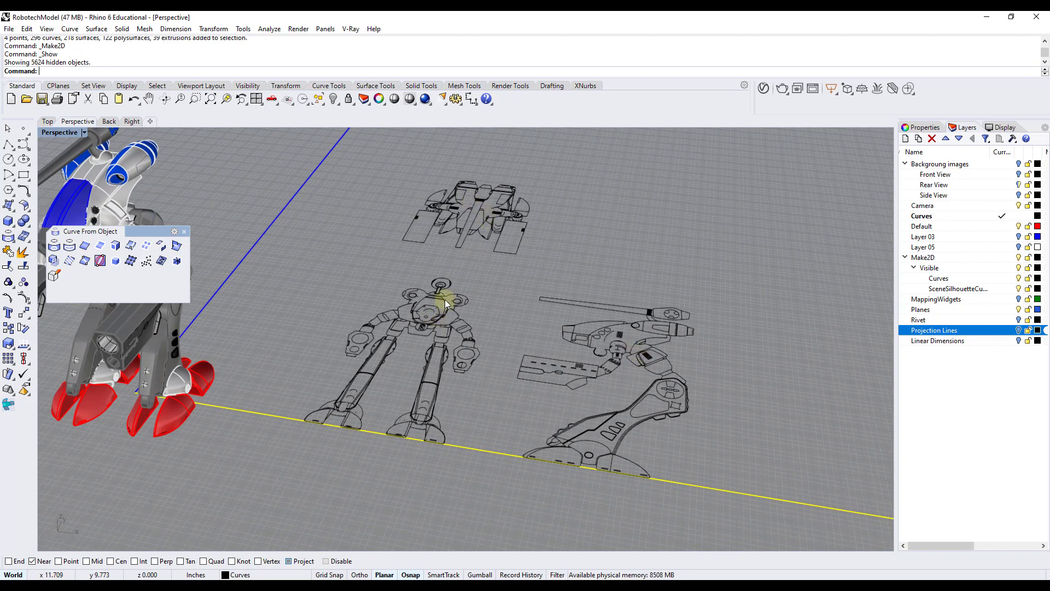
pyautogui.click(183, 233)
# - Hide the 3D robot model, keeping only the 2D line drawings in view
pyautogui.scroll(-3, 326, 270)
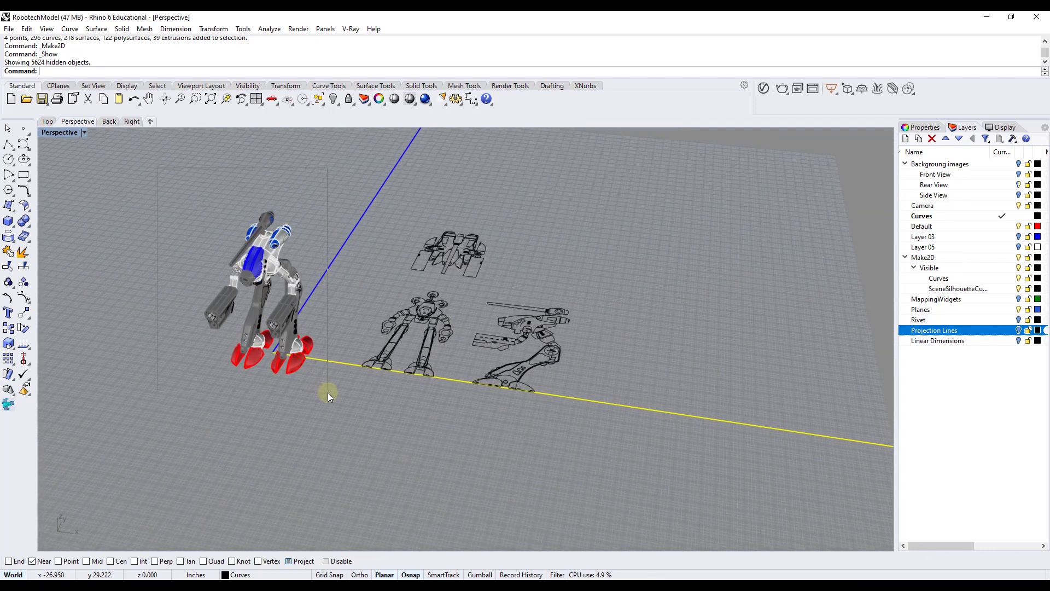
pyautogui.moveTo(158, 167); pyautogui.dragTo(327, 392)
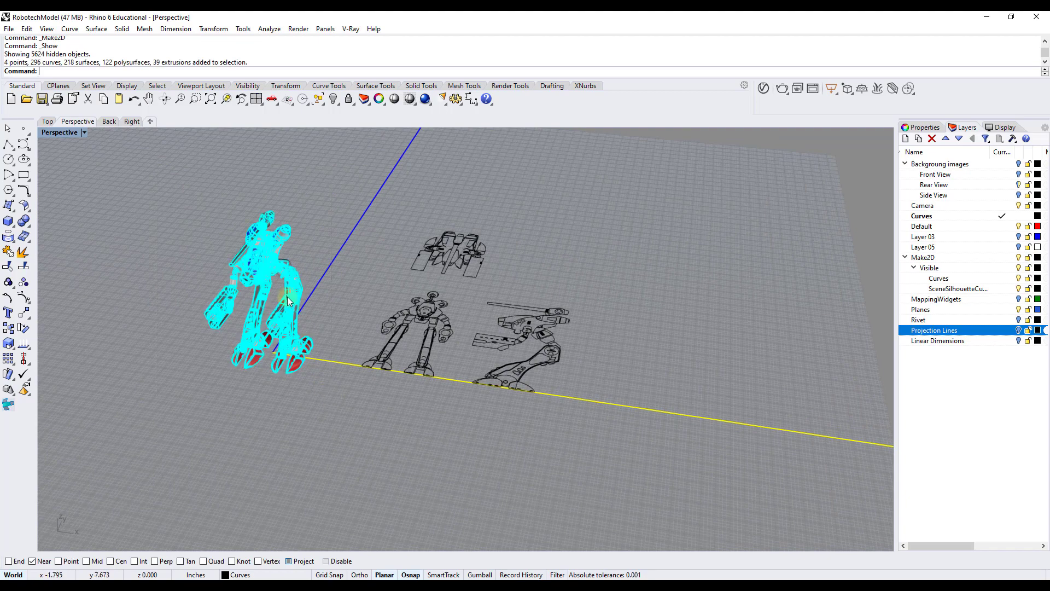
pyautogui.click(333, 100)
pyautogui.scroll(5, 306, 262)
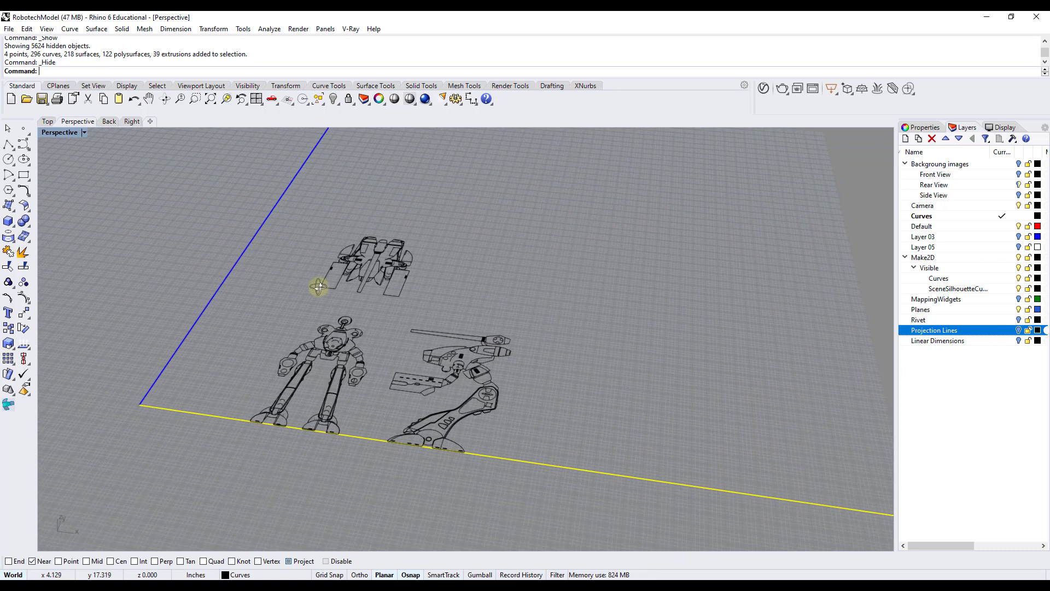
# - Inspect the three 2D robot drawings in Perspective and switch to the maximized Top view
pyautogui.moveTo(318, 287); pyautogui.dragTo(353, 288, button='right')
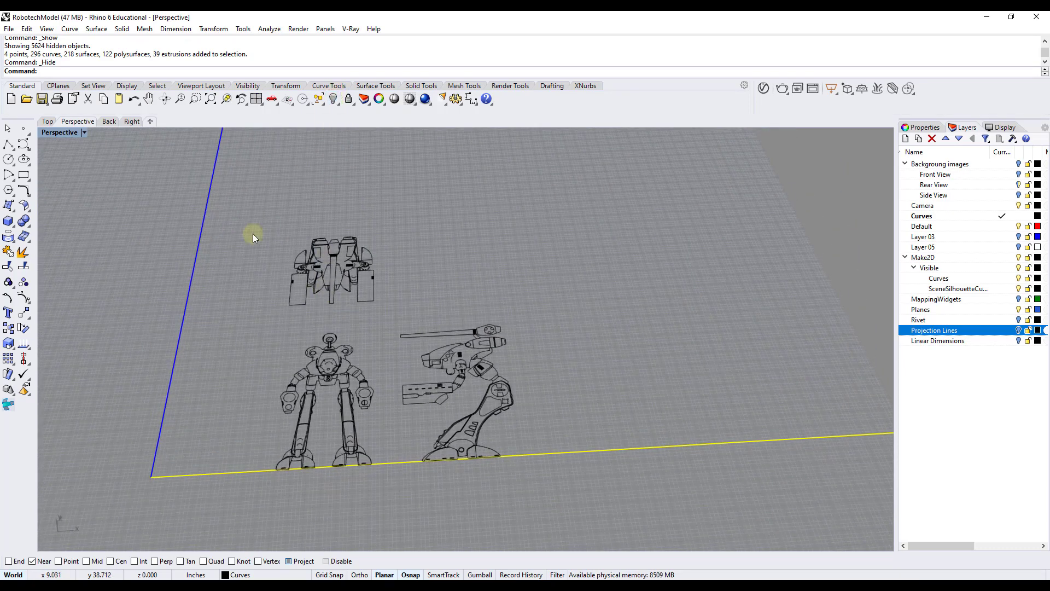
pyautogui.scroll(-1, 228, 261)
pyautogui.moveTo(316, 313); pyautogui.dragTo(298, 338, button='right')
pyautogui.scroll(3, 300, 277)
pyautogui.moveTo(300, 279); pyautogui.dragTo(346, 295, button='right')
pyautogui.doubleClick(52, 133)
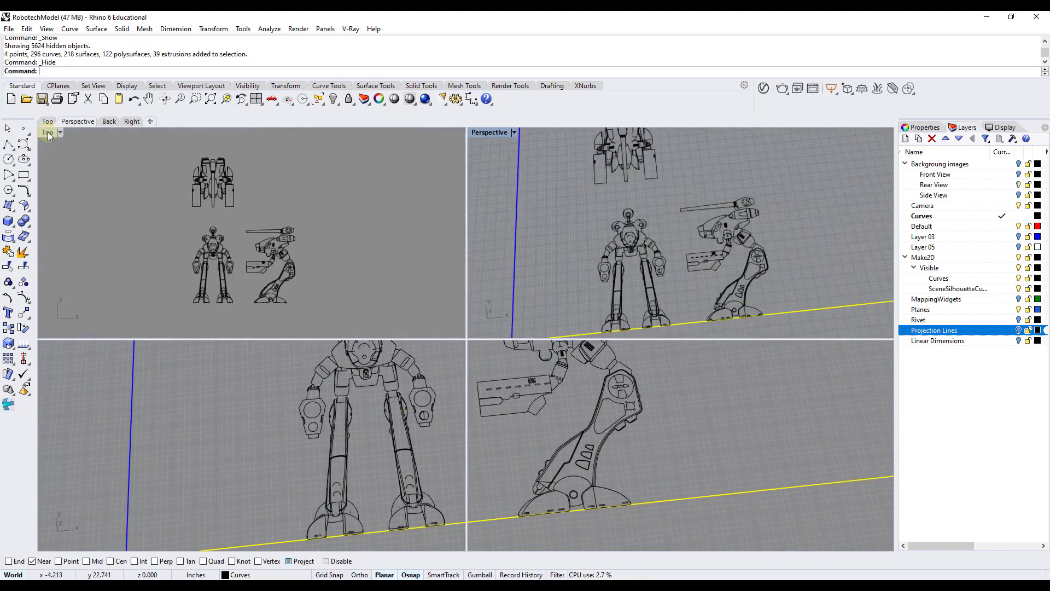
pyautogui.doubleClick(48, 133)
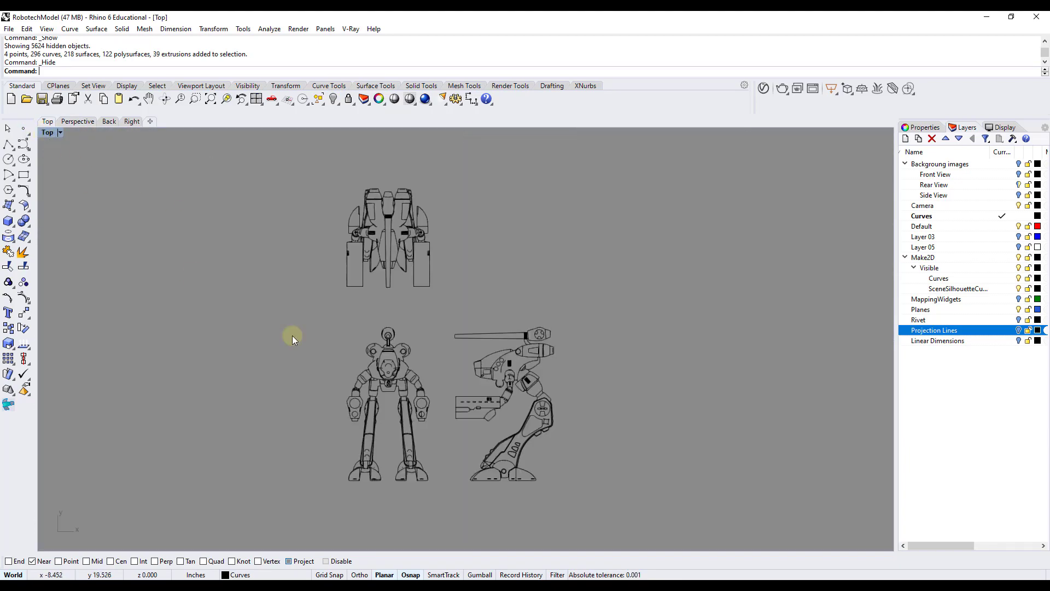
# - Turn on the Projection Lines layer to display the dashed lines linking the three drawing views
pyautogui.scroll(4, 298, 344)
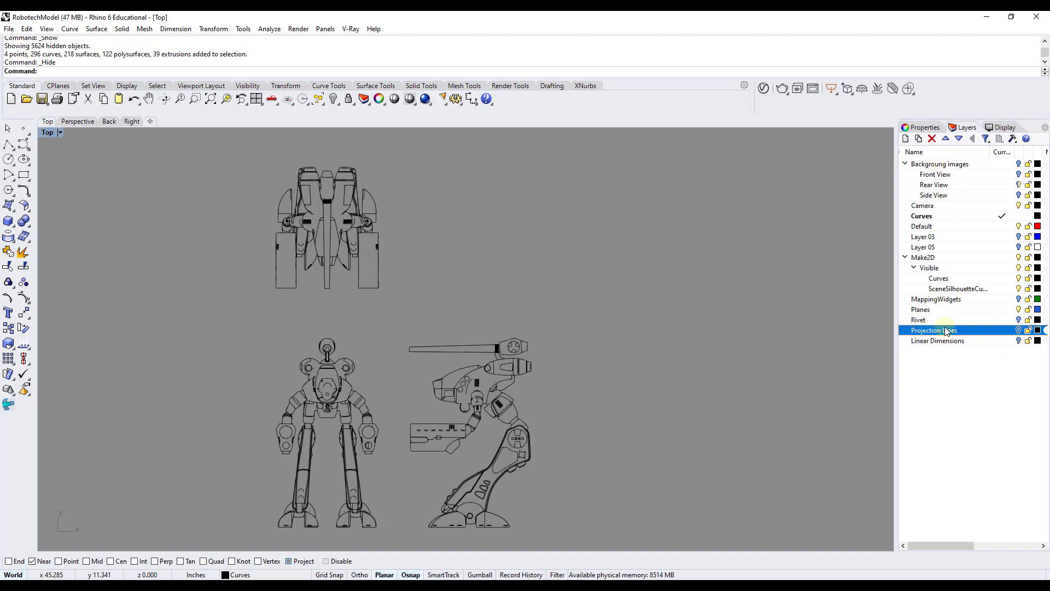
pyautogui.click(1019, 330)
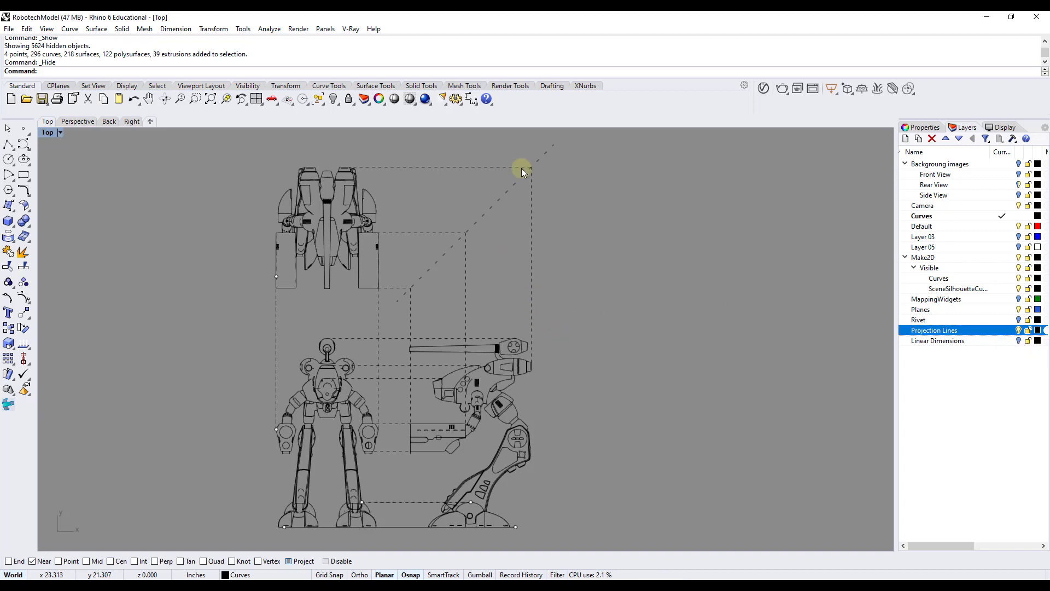
pyautogui.click(411, 310)
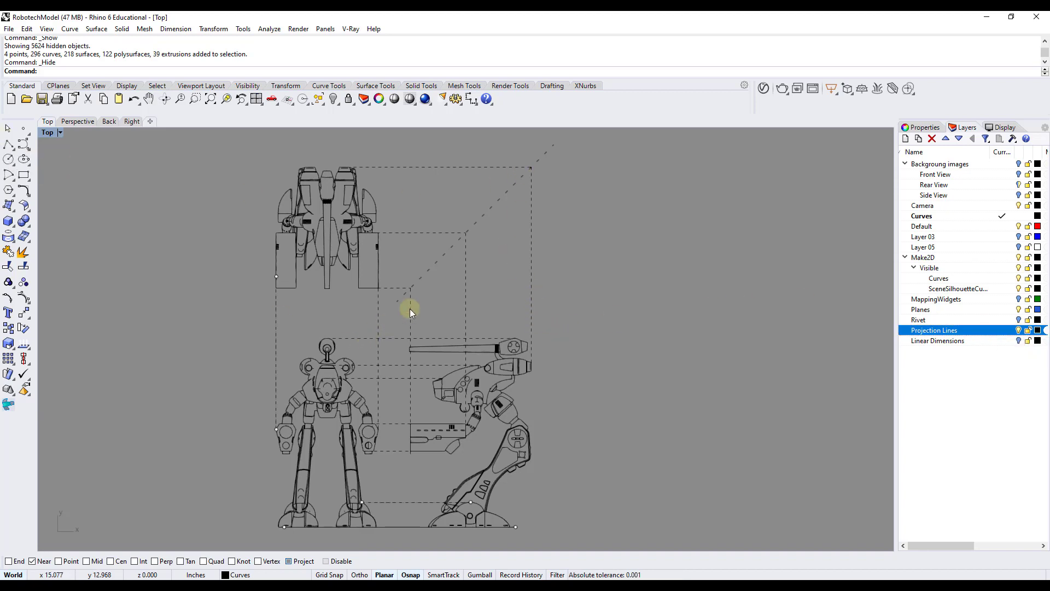
pyautogui.moveTo(412, 310); pyautogui.dragTo(359, 343, button='right')
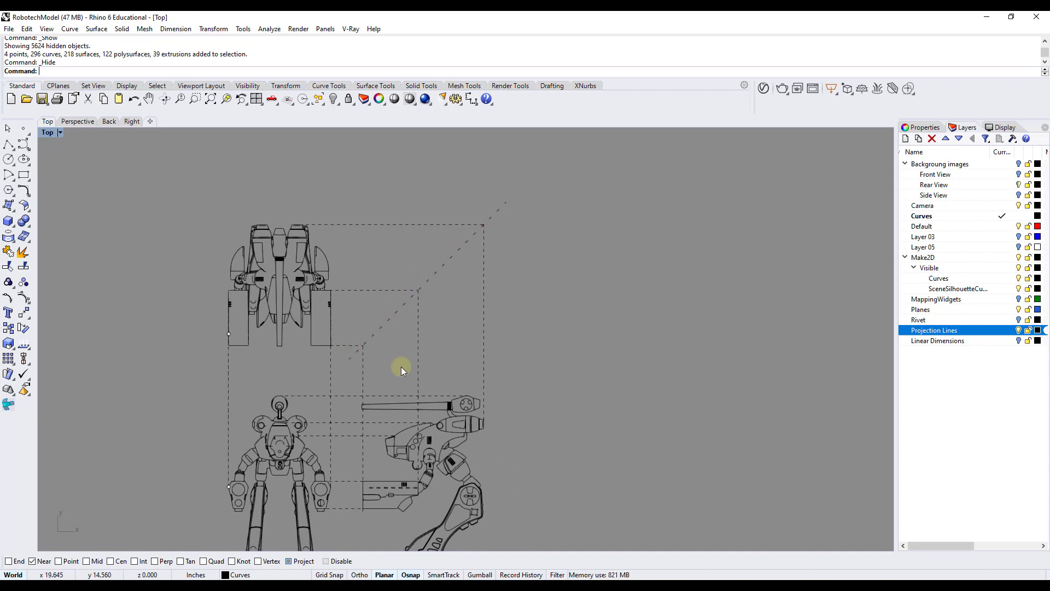
# - Draw a polyline from the side view's cannon tip about 3.8 in straight up to the diagonal line, then horizontally to the top view's barrel end
pyautogui.moveTo(414, 417); pyautogui.dragTo(428, 386, button='right')
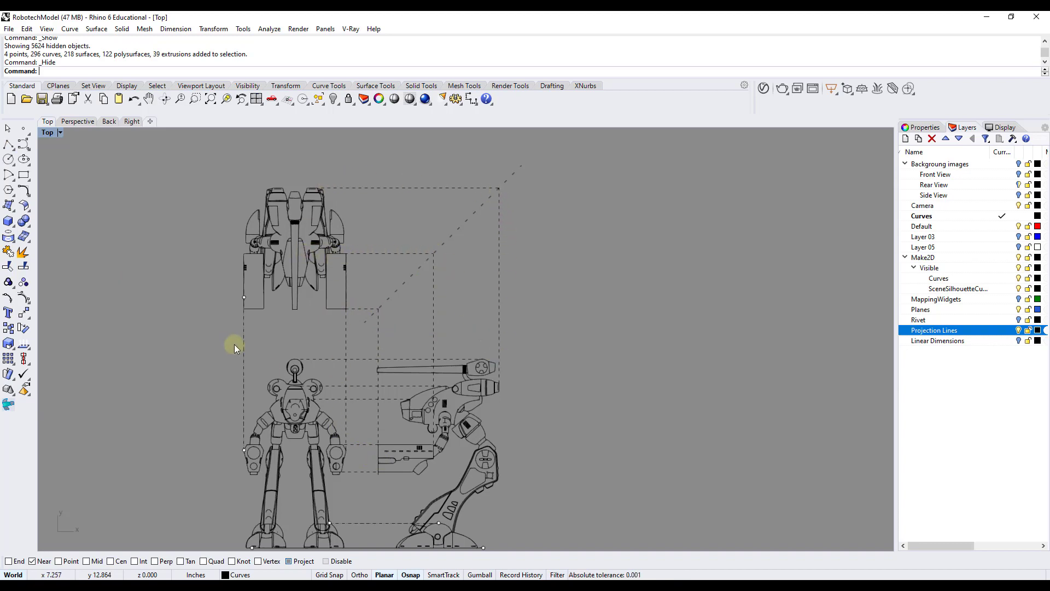
pyautogui.moveTo(487, 410); pyautogui.dragTo(487, 348, button='right')
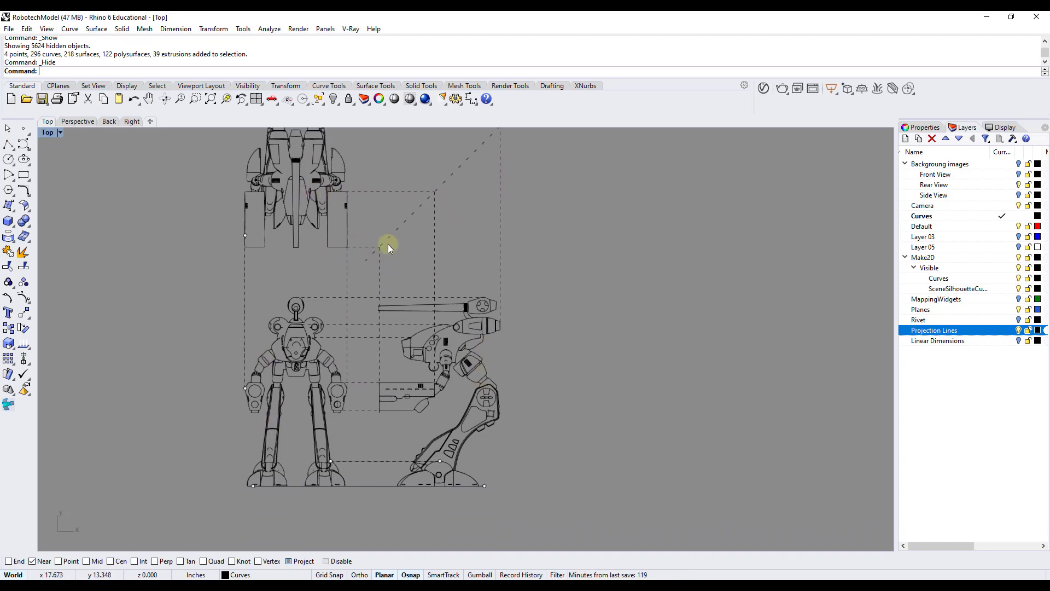
pyautogui.moveTo(381, 250); pyautogui.dragTo(379, 306, button='right')
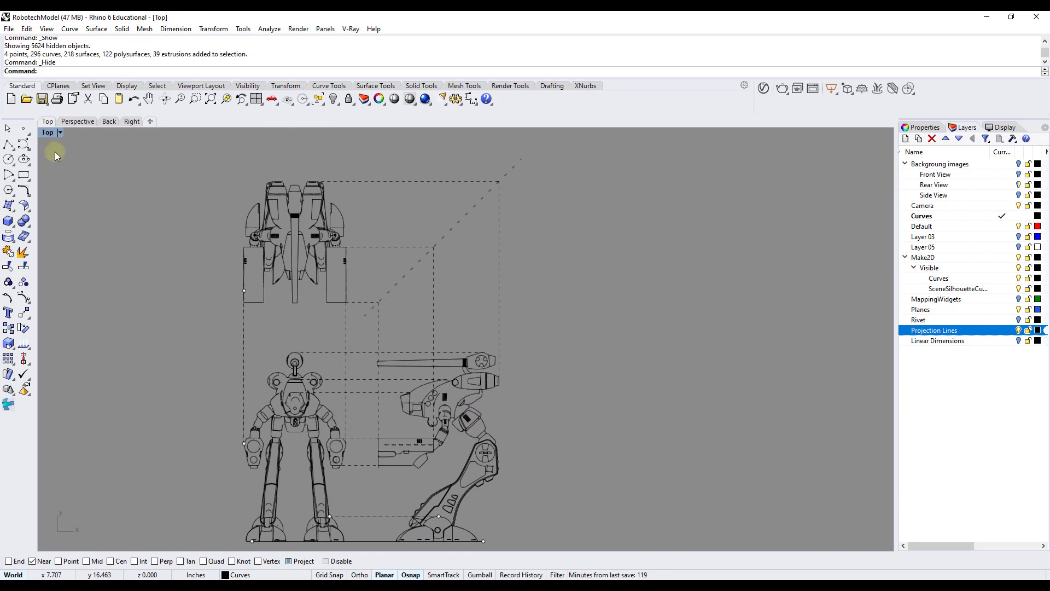
pyautogui.click(8, 144)
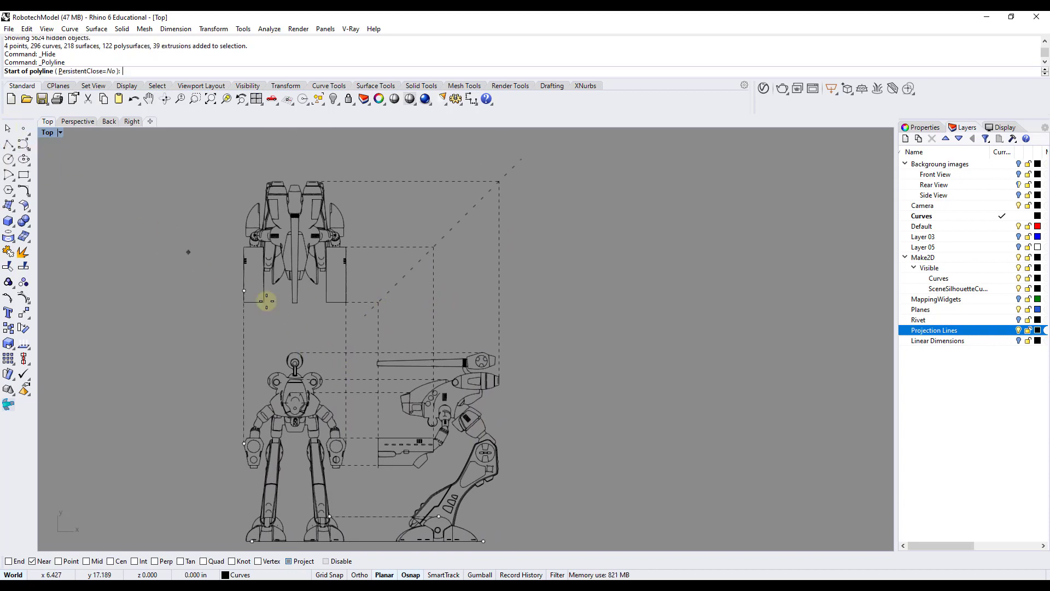
pyautogui.scroll(10, 422, 393)
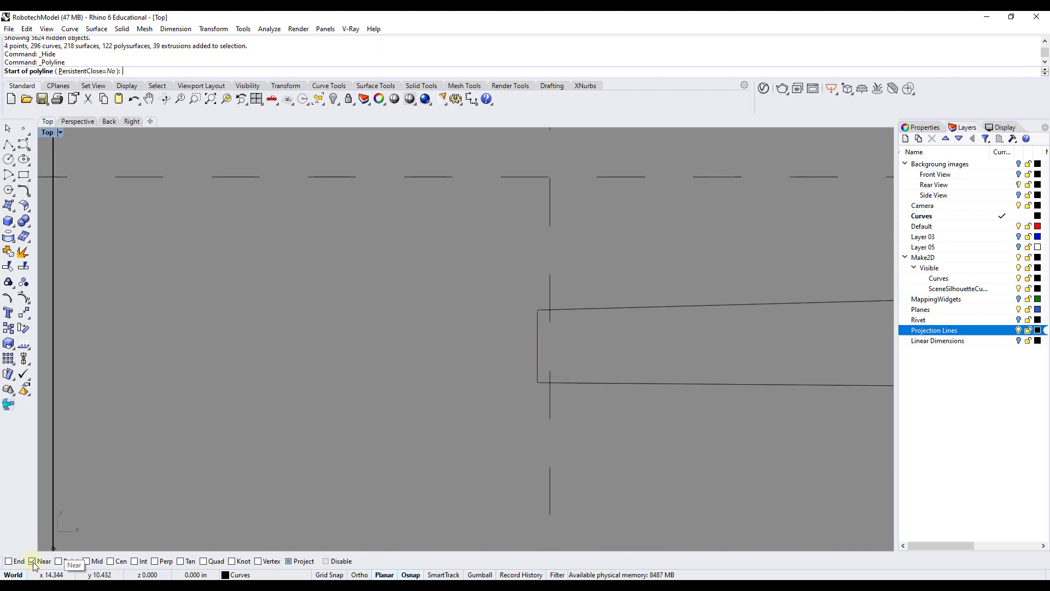
pyautogui.click(536, 350)
pyautogui.scroll(-5, 525, 359)
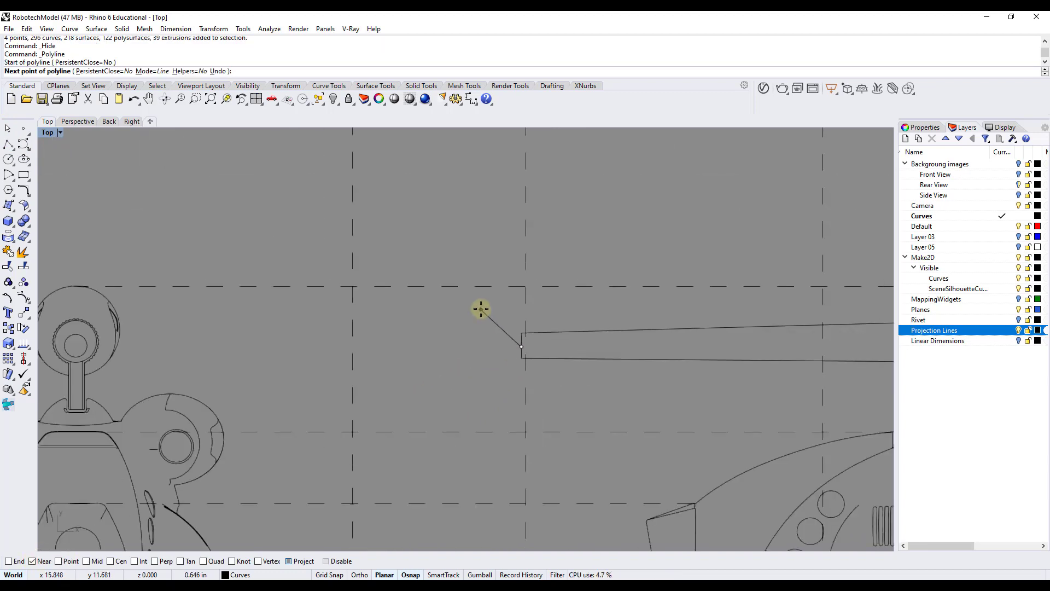
pyautogui.scroll(5, 445, 371)
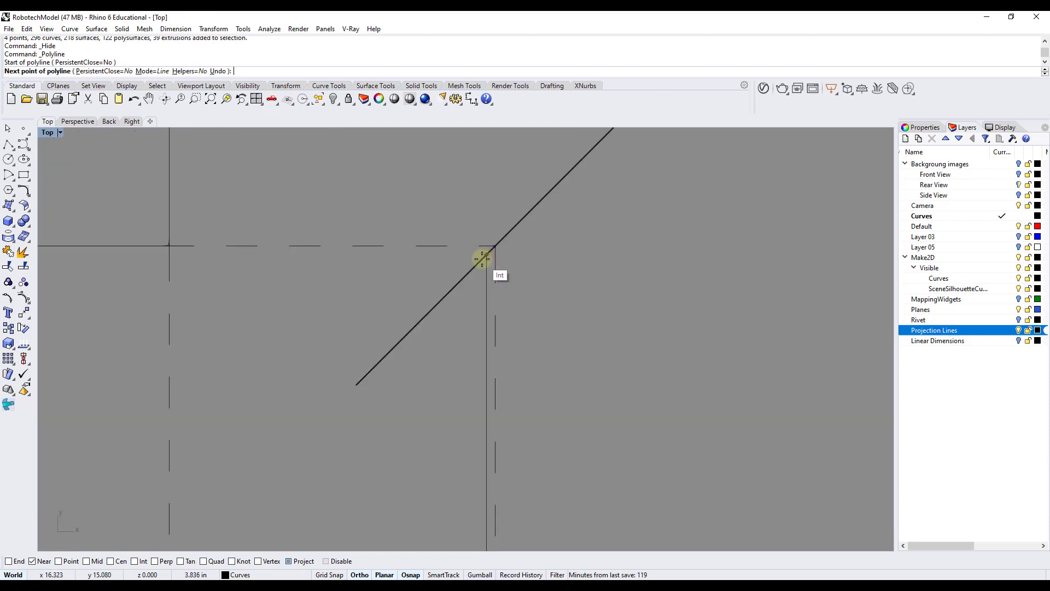
pyautogui.click(482, 259)
pyautogui.scroll(-3, 253, 273)
pyautogui.scroll(3, 403, 300)
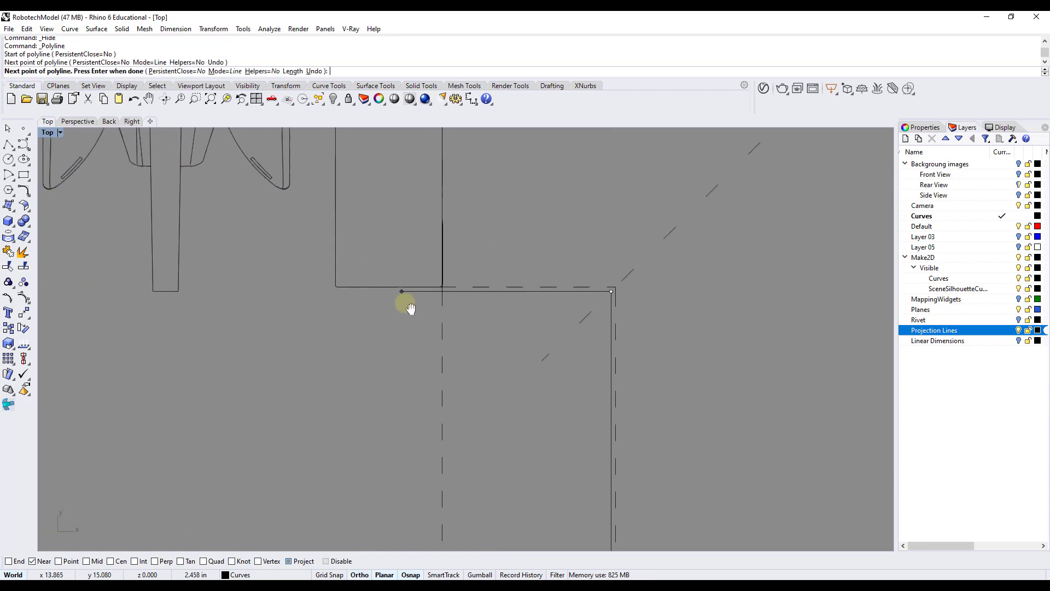
pyautogui.click(175, 290)
pyautogui.press('Return')
pyautogui.scroll(-3, 230, 323)
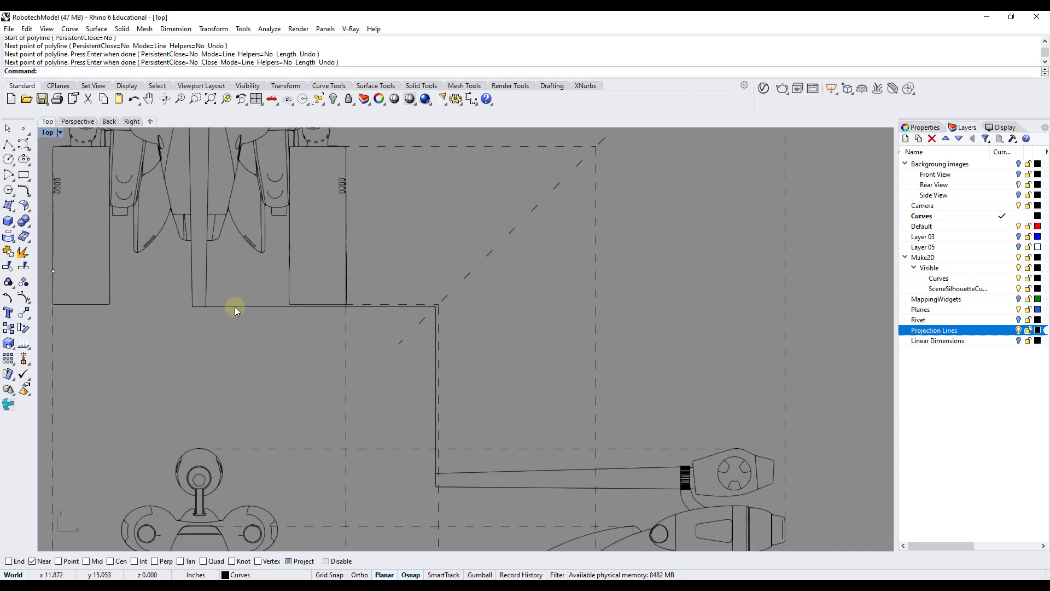
# - Set the linetype of the new projection polyline between the side and top views to Dashed
pyautogui.click(222, 307)
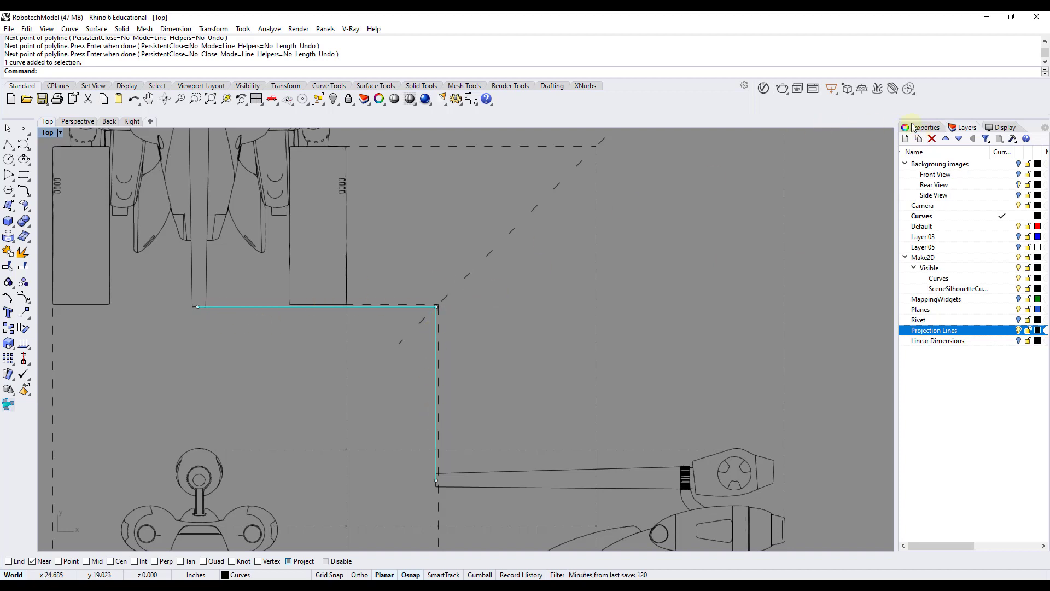
pyautogui.click(911, 126)
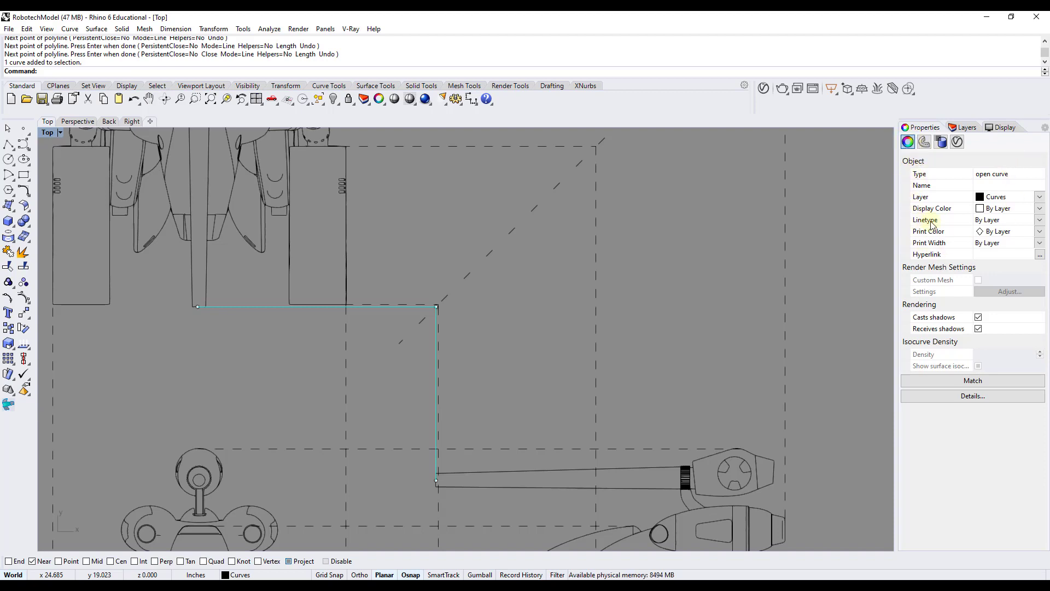
pyautogui.click(1040, 221)
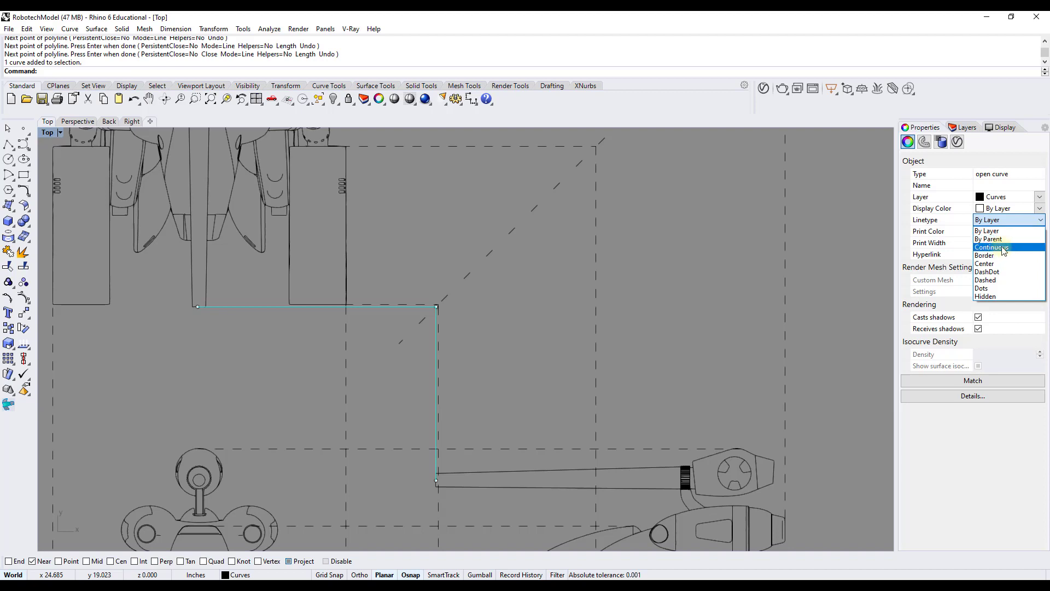
pyautogui.click(984, 280)
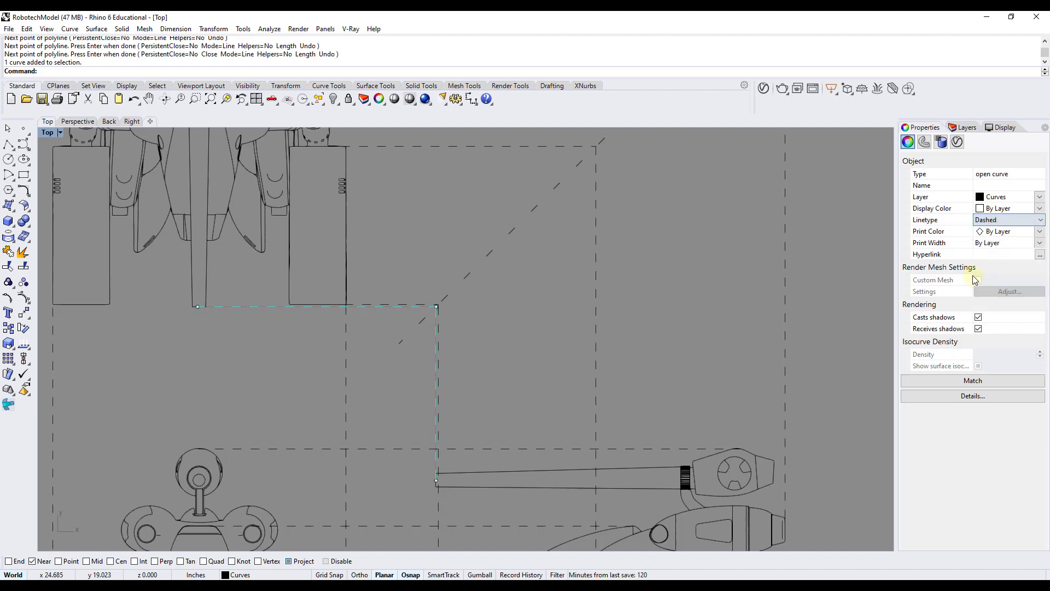
pyautogui.click(511, 310)
# - Examine how the dashed projection lines align the top, front and side views of the robot
pyautogui.scroll(5, 428, 369)
pyautogui.scroll(-6, 436, 353)
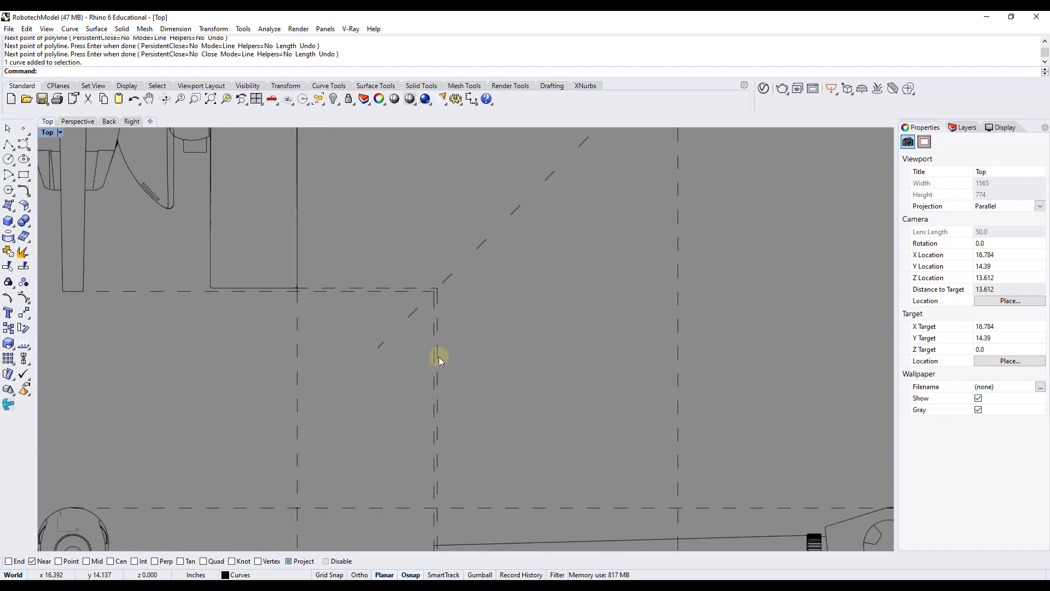
pyautogui.click(437, 356)
pyautogui.scroll(-10, 465, 355)
pyautogui.click(504, 357)
pyautogui.moveTo(505, 356); pyautogui.dragTo(415, 355, button='right')
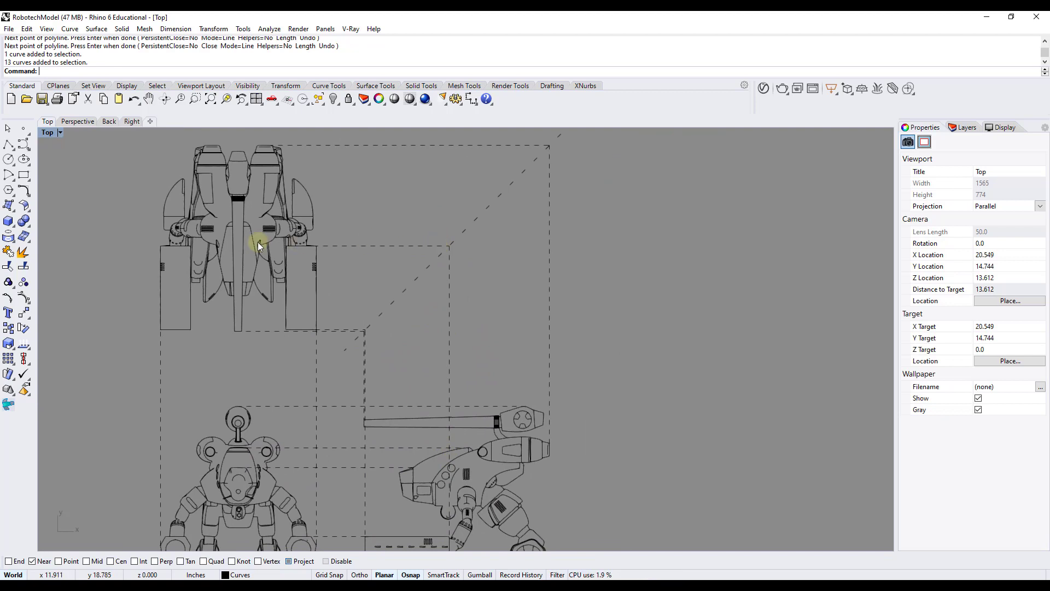
pyautogui.scroll(-4, 327, 247)
pyautogui.moveTo(315, 281); pyautogui.dragTo(346, 202, button='right')
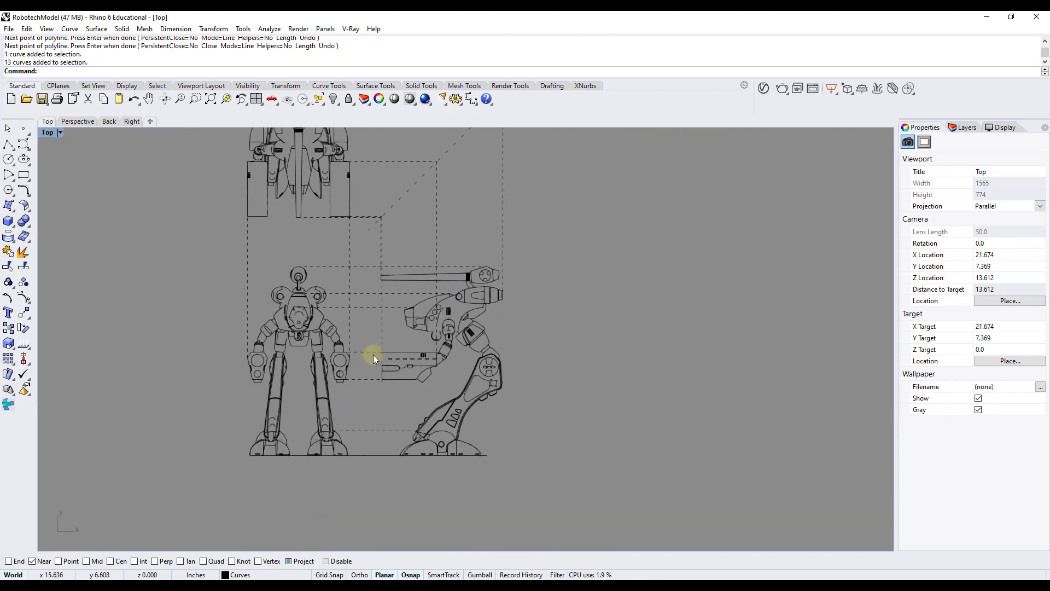
pyautogui.scroll(2, 375, 361)
pyautogui.moveTo(386, 315); pyautogui.dragTo(406, 333, button='right')
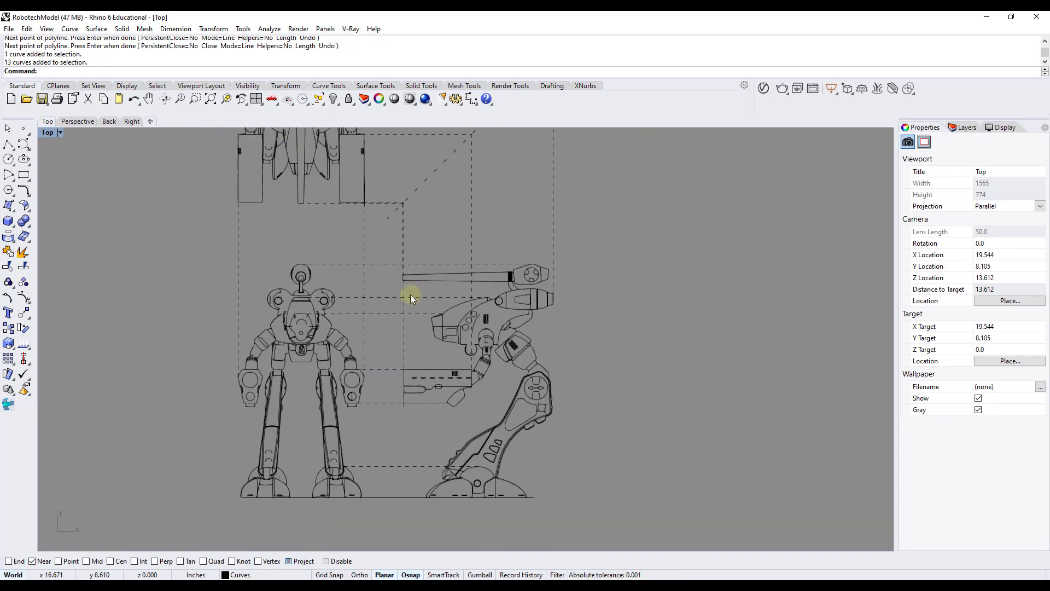
pyautogui.moveTo(463, 231); pyautogui.dragTo(467, 310, button='right')
pyautogui.scroll(-4, 402, 238)
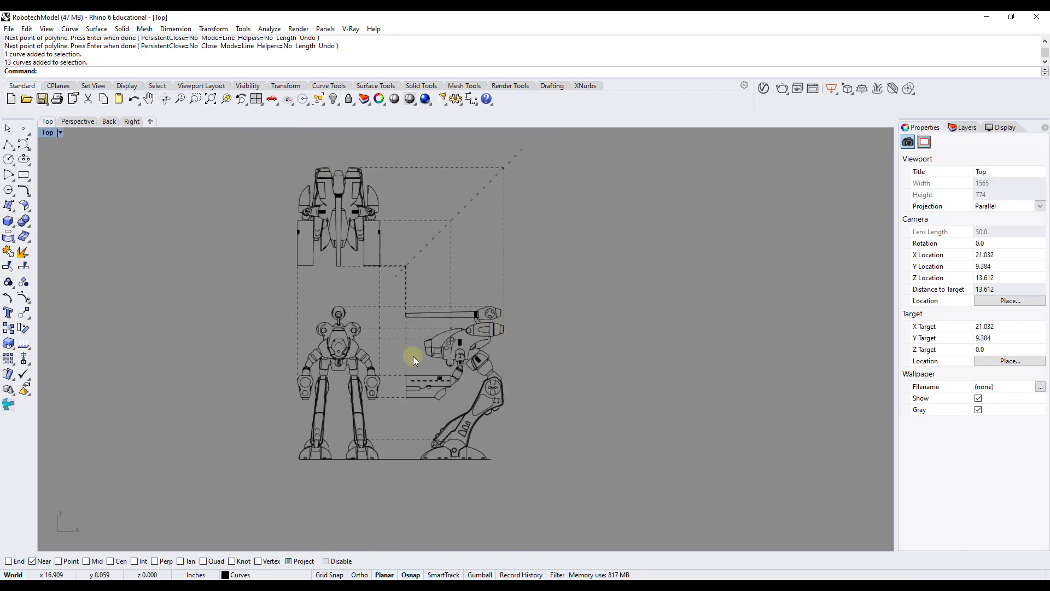
pyautogui.scroll(3, 434, 435)
pyautogui.scroll(2, 433, 435)
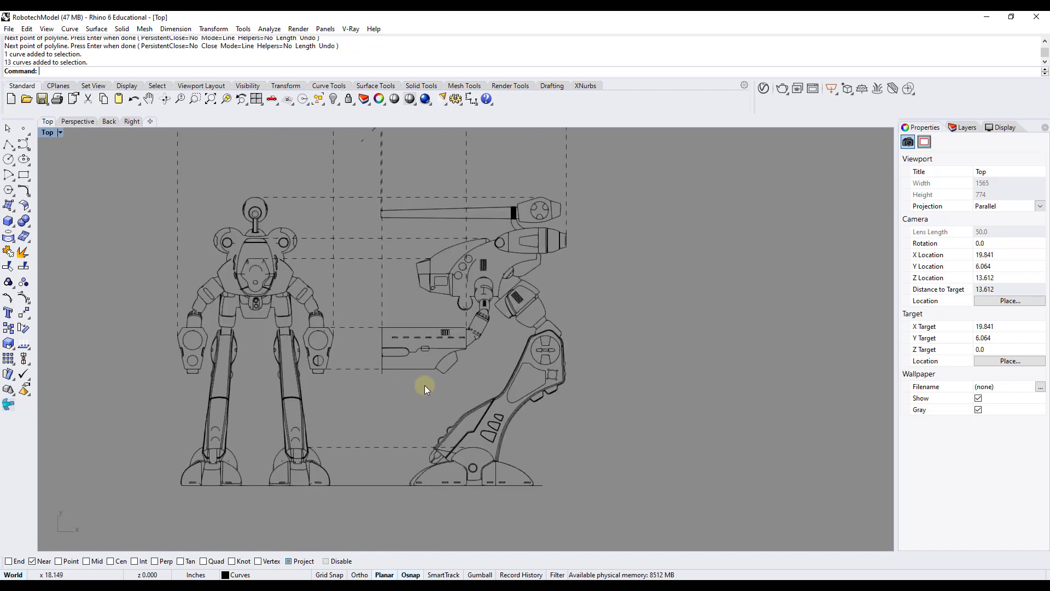
pyautogui.scroll(-4, 316, 294)
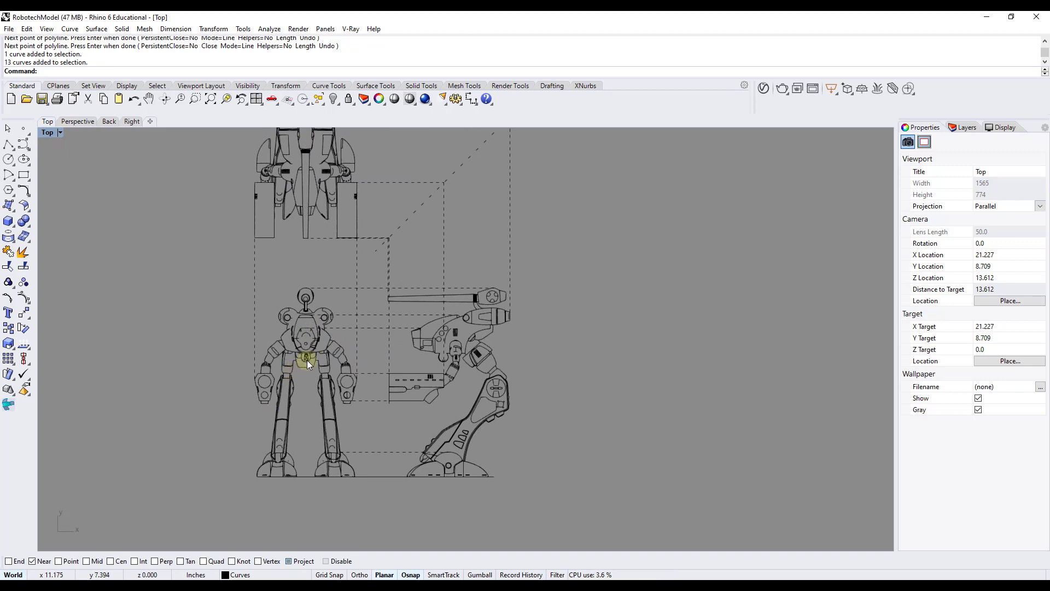
pyautogui.scroll(2, 343, 304)
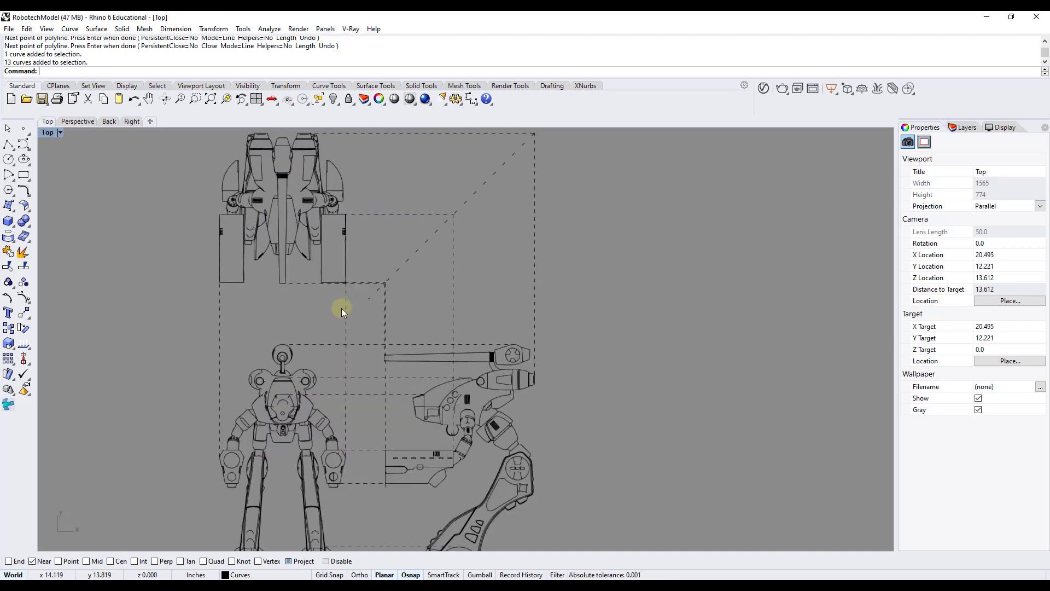
# - Group the existing projection lines with the new dashed polyline
pyautogui.click(380, 349)
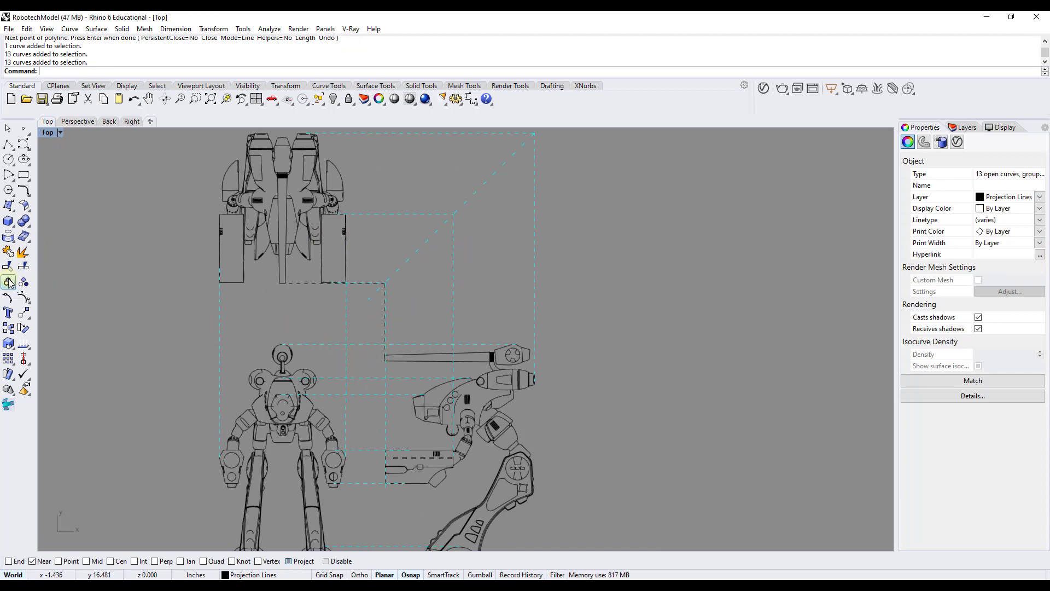
pyautogui.click(230, 346)
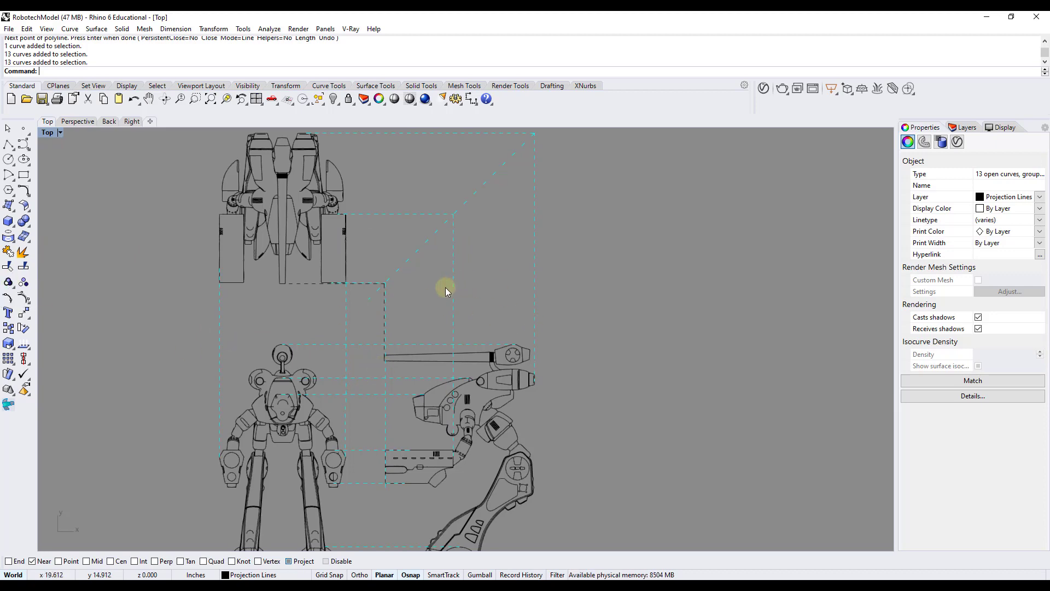
pyautogui.scroll(5, 383, 306)
pyautogui.keyDown('shift'); pyautogui.click(367, 305); pyautogui.keyUp('shift')
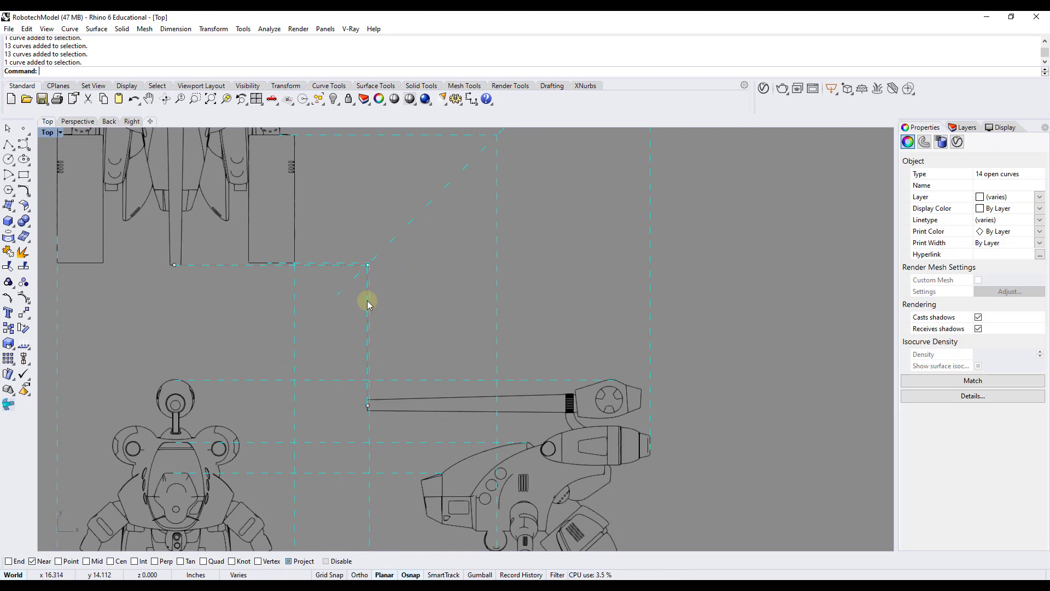
pyautogui.scroll(5, 367, 303)
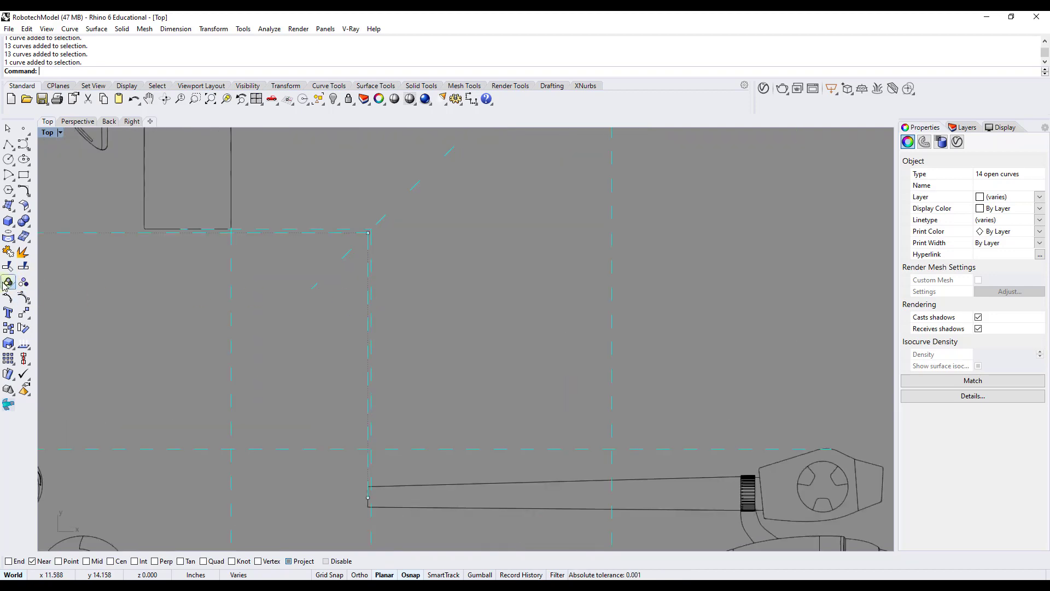
pyautogui.click(21, 284)
# - Set the display color of the grouped projection lines to Yellow
pyautogui.click(365, 334)
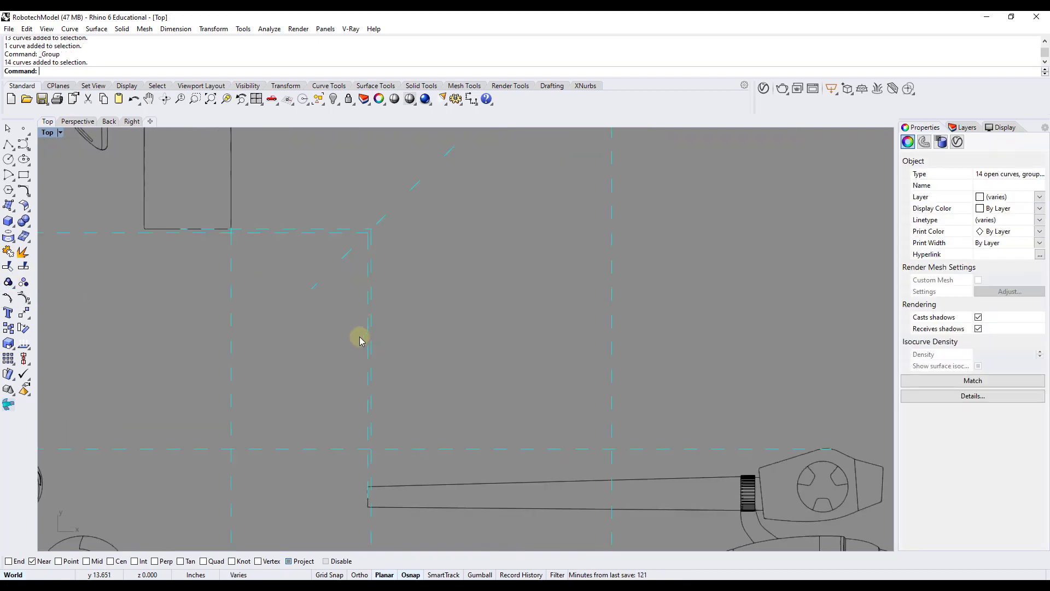
pyautogui.scroll(-8, 351, 341)
pyautogui.scroll(-2, 408, 259)
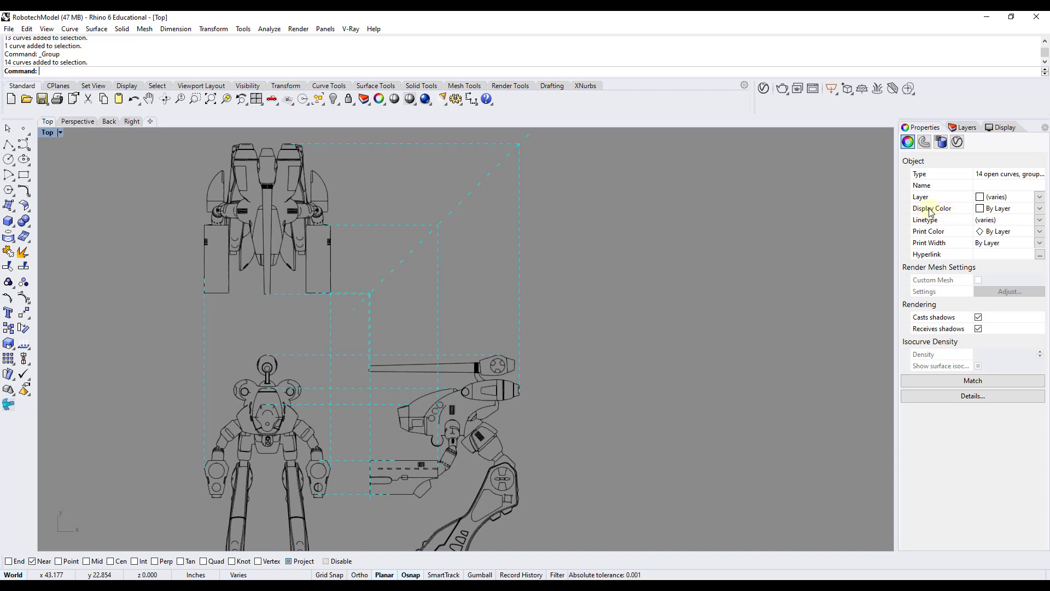
pyautogui.click(1039, 211)
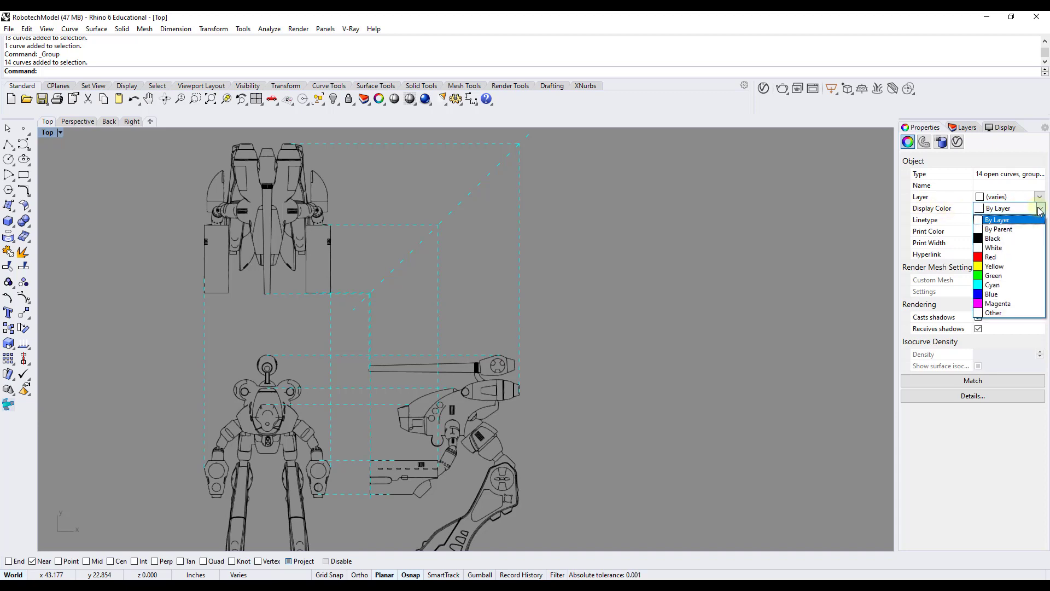
pyautogui.click(1000, 265)
pyautogui.click(703, 240)
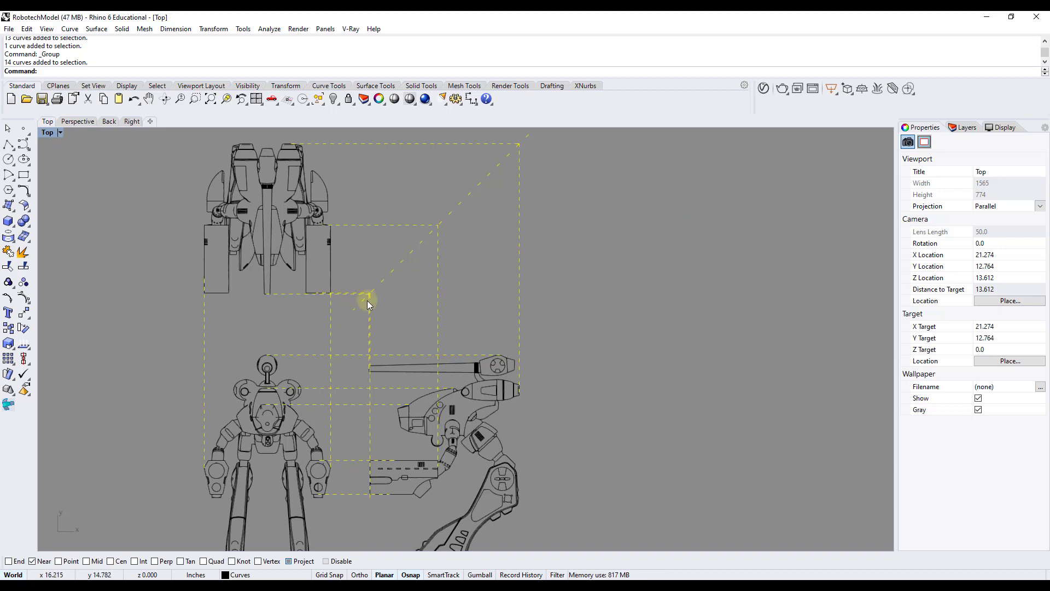
# - Ungroup the yellow projection lines and select only the added polyline from the cannon tip to the top view's barrel end
pyautogui.scroll(-2, 367, 300)
pyautogui.scroll(4, 349, 346)
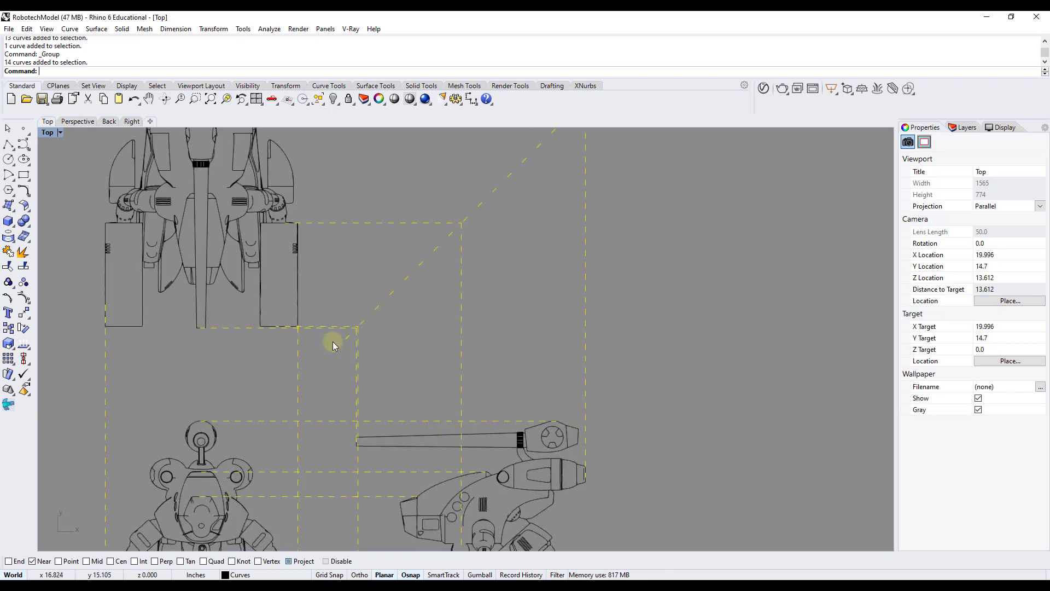
pyautogui.scroll(-1, 377, 363)
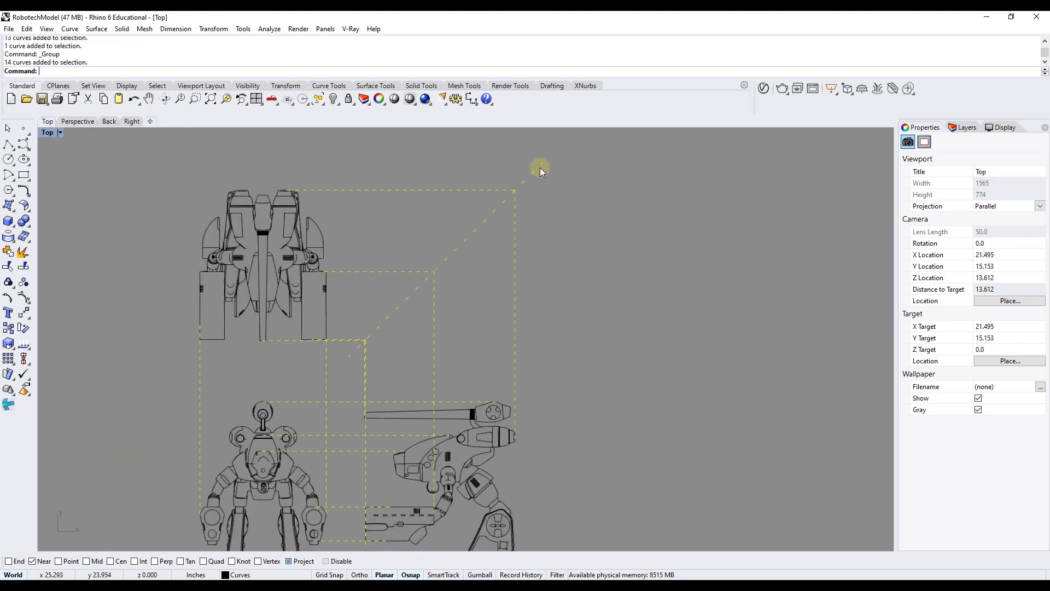
pyautogui.click(397, 271)
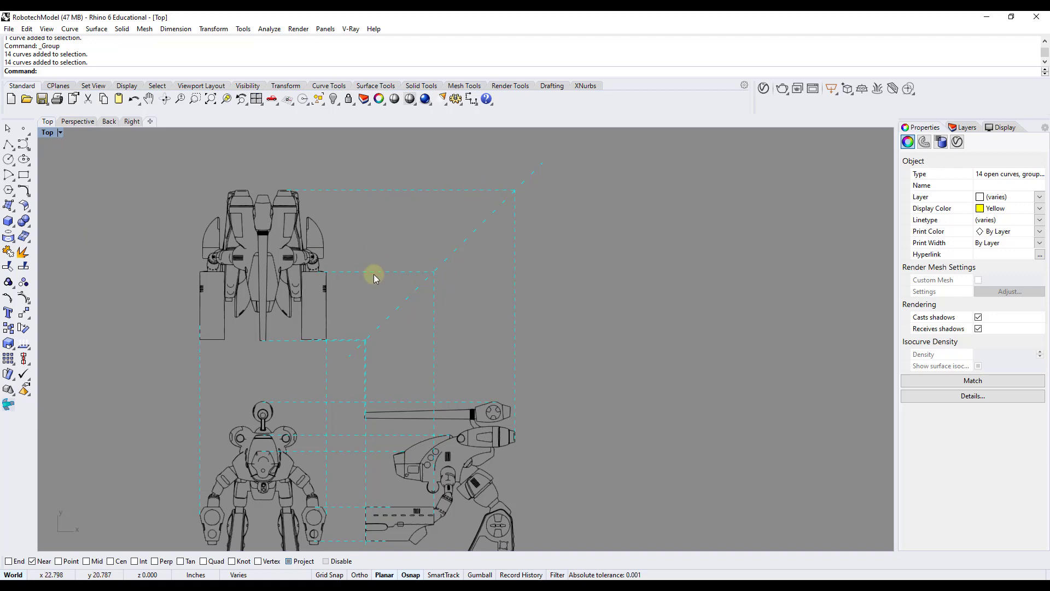
pyautogui.click(24, 283)
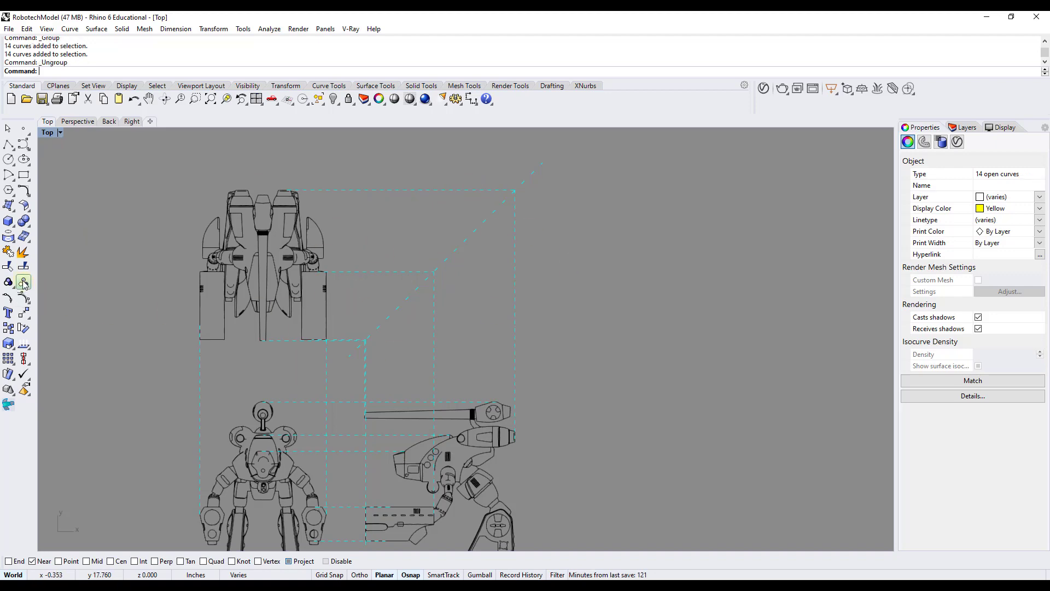
pyautogui.click(23, 282)
pyautogui.press('Escape')
pyautogui.scroll(3, 353, 367)
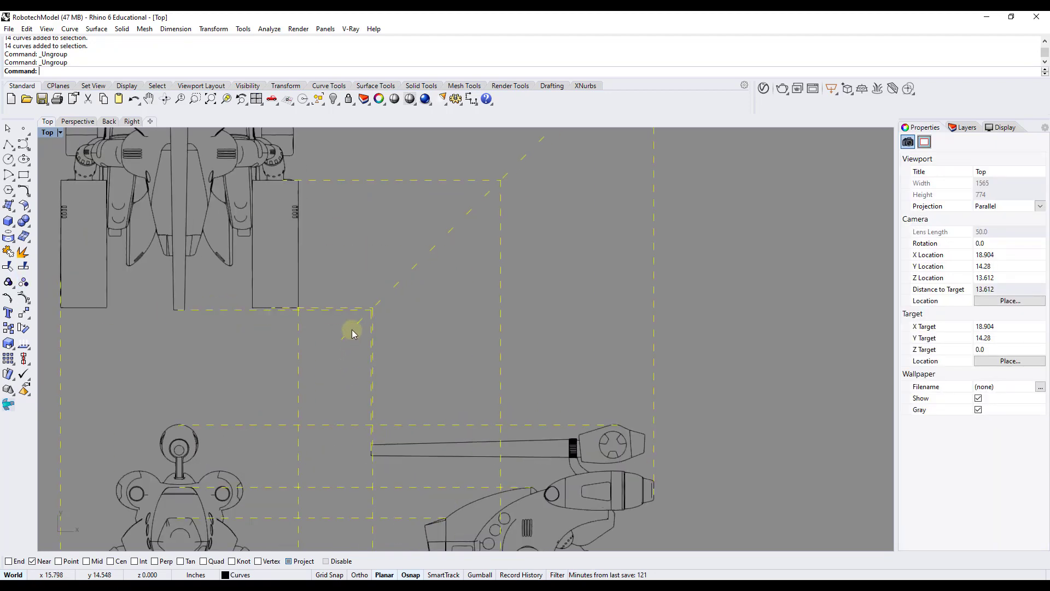
pyautogui.click(350, 311)
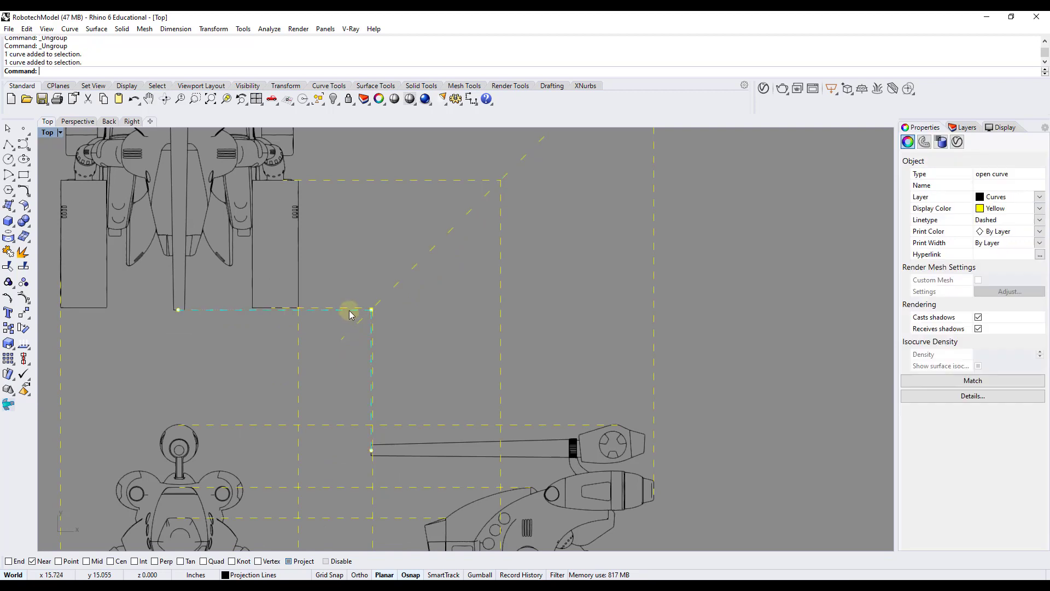
# - Examine the overlapping projection lines at the barrel and arm tips and where they turn along the diagonal line between the views
pyautogui.click(400, 344)
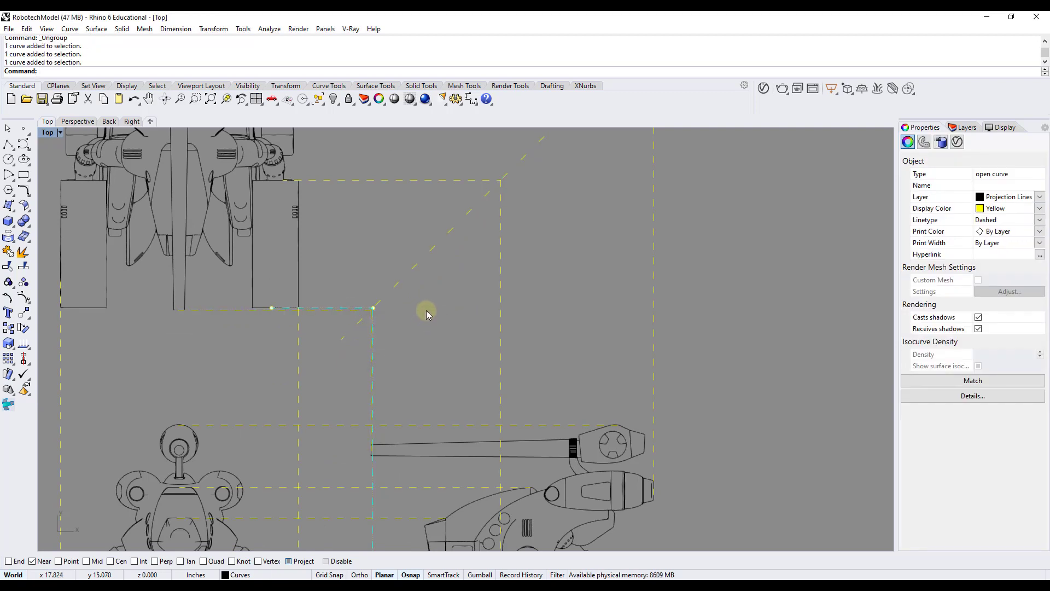
pyautogui.click(426, 312)
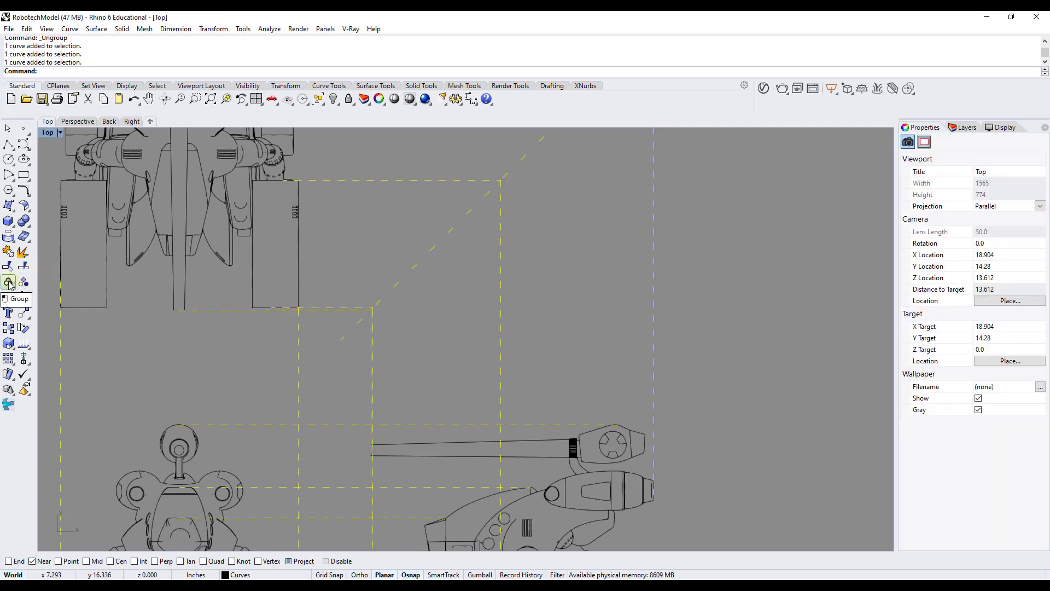
pyautogui.scroll(-8, 347, 254)
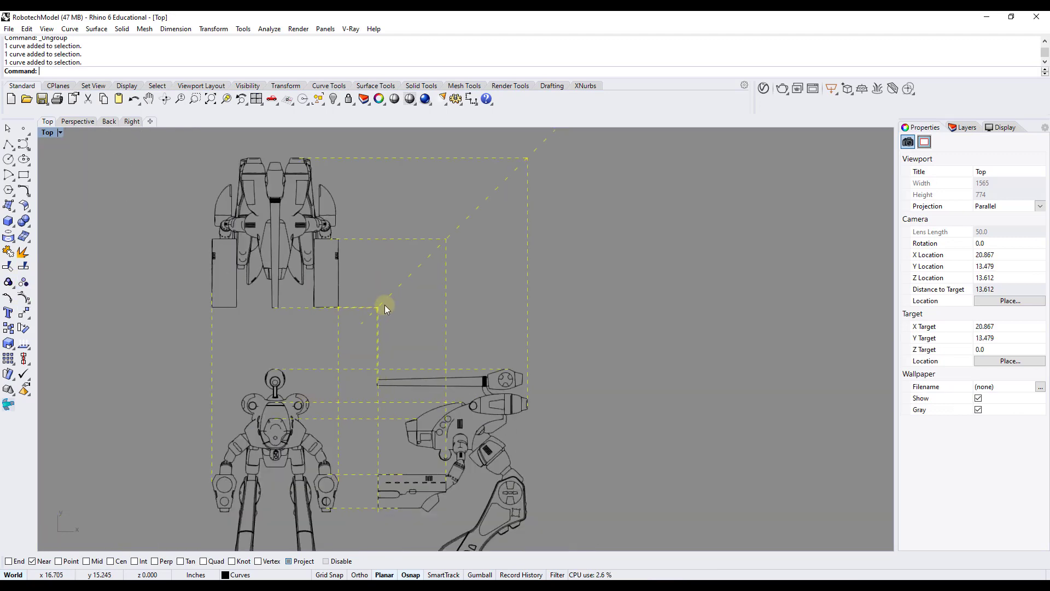
pyautogui.scroll(4, 394, 321)
pyautogui.click(388, 323)
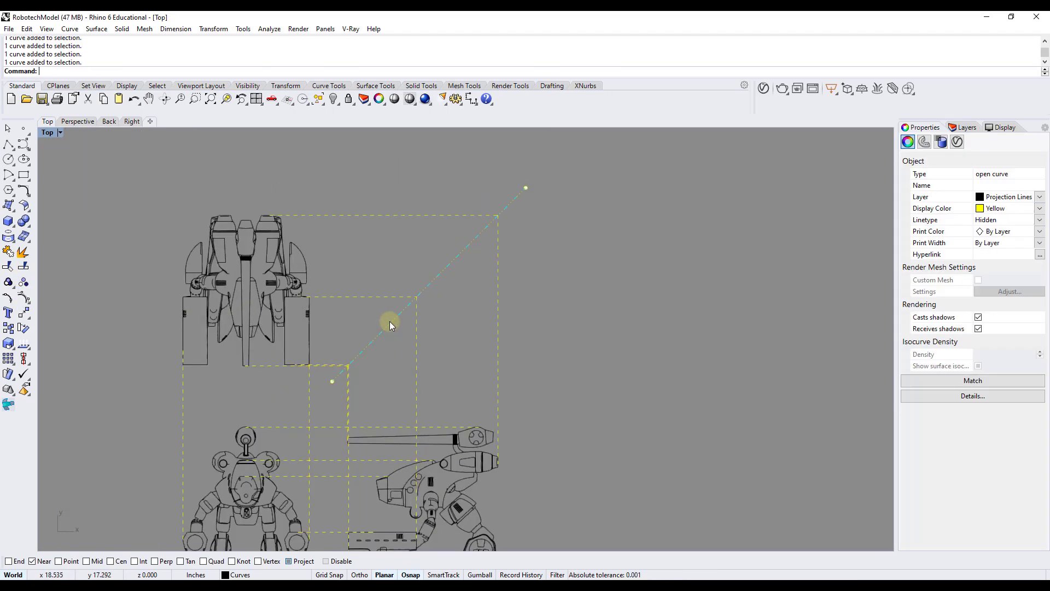
pyautogui.click(461, 290)
pyautogui.scroll(6, 414, 322)
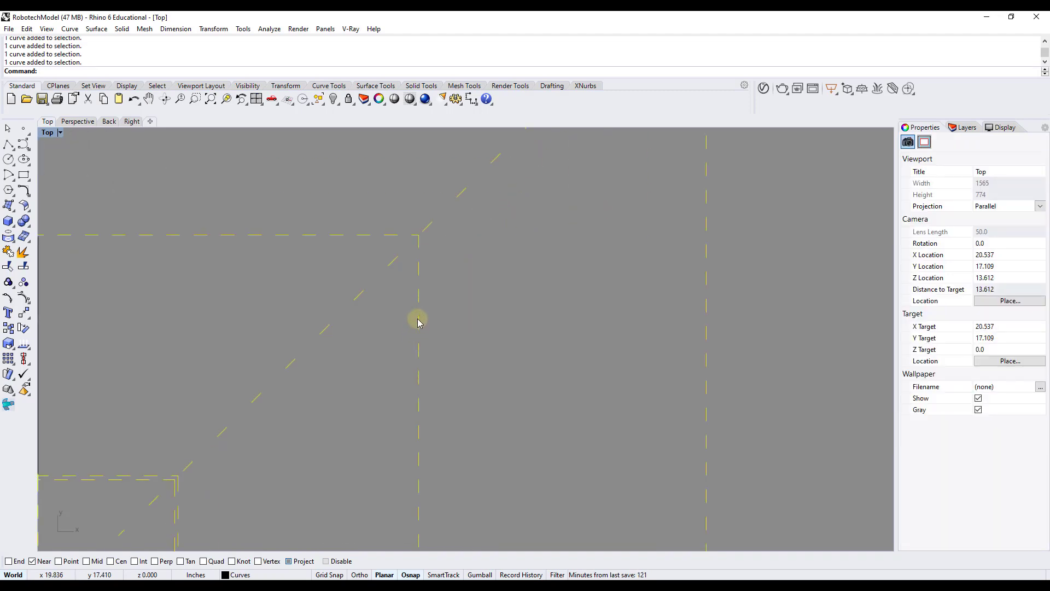
pyautogui.scroll(-3, 415, 323)
pyautogui.scroll(5, 410, 337)
pyautogui.scroll(-2, 383, 300)
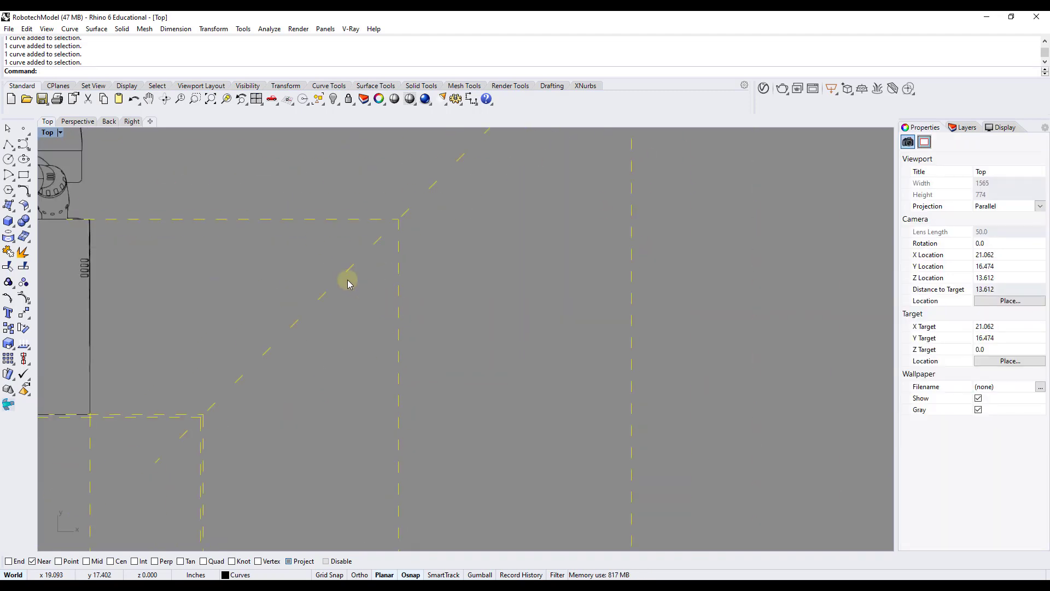
# - Select the diagonal projection line and review the linetypes available for it, keeping Hidden
pyautogui.click(350, 284)
pyautogui.scroll(-3, 336, 297)
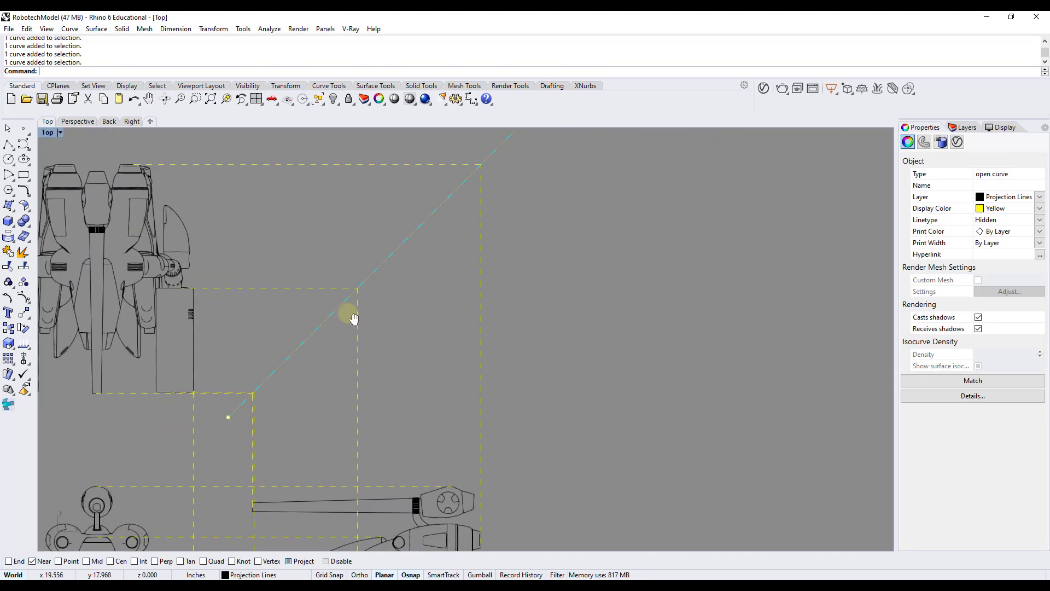
pyautogui.moveTo(353, 318); pyautogui.dragTo(352, 325, button='right')
pyautogui.scroll(-3, 562, 424)
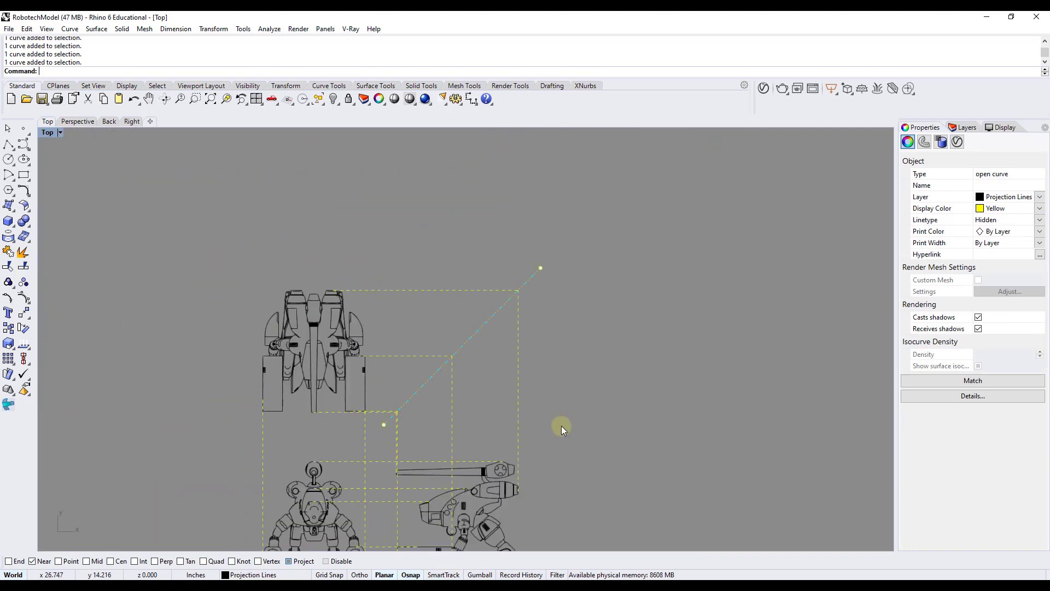
pyautogui.scroll(3, 562, 425)
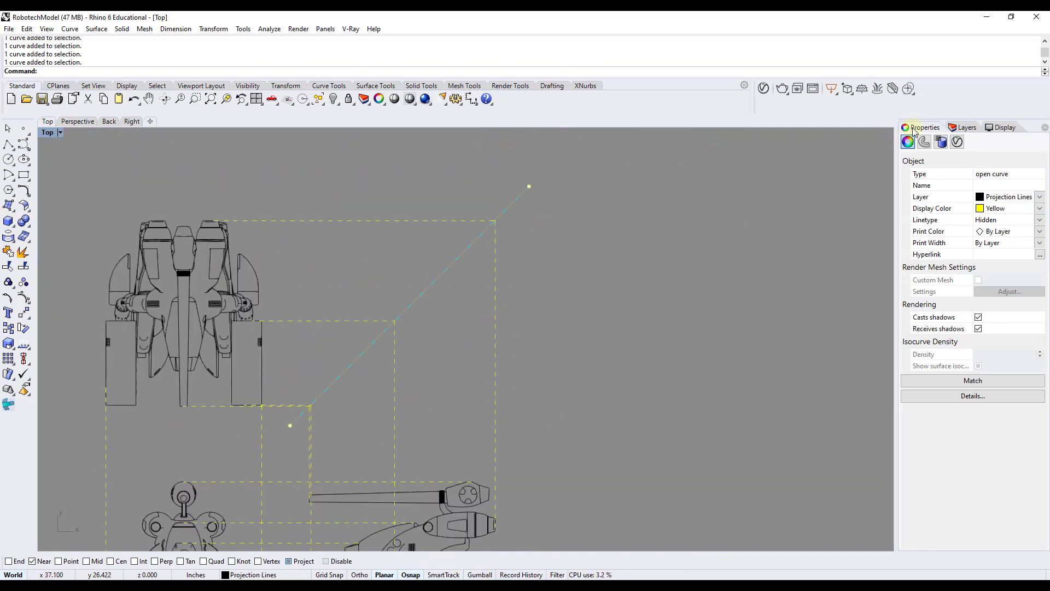
pyautogui.click(1000, 221)
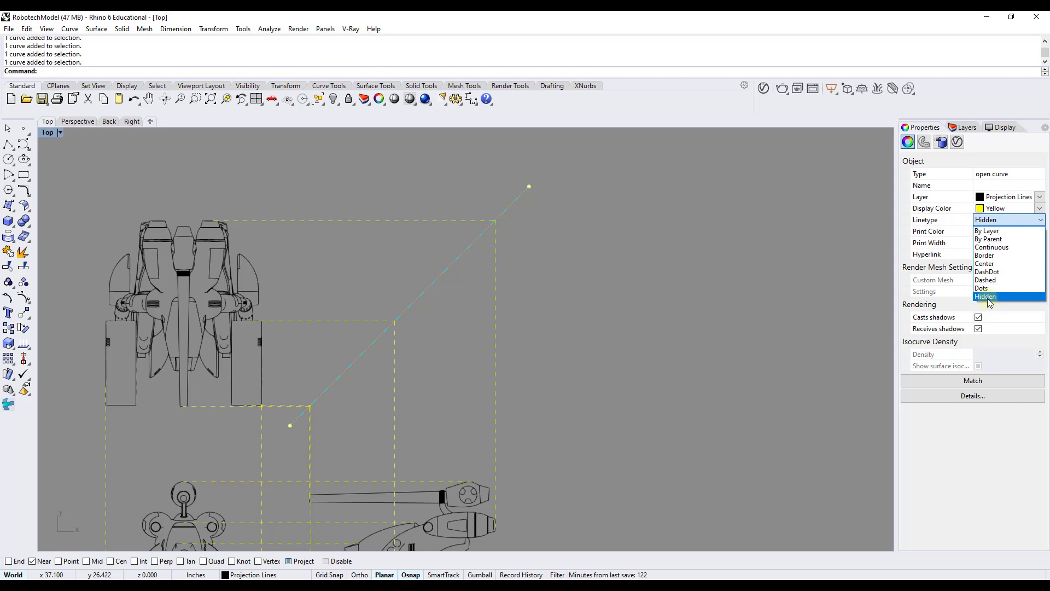
pyautogui.click(775, 247)
pyautogui.click(623, 245)
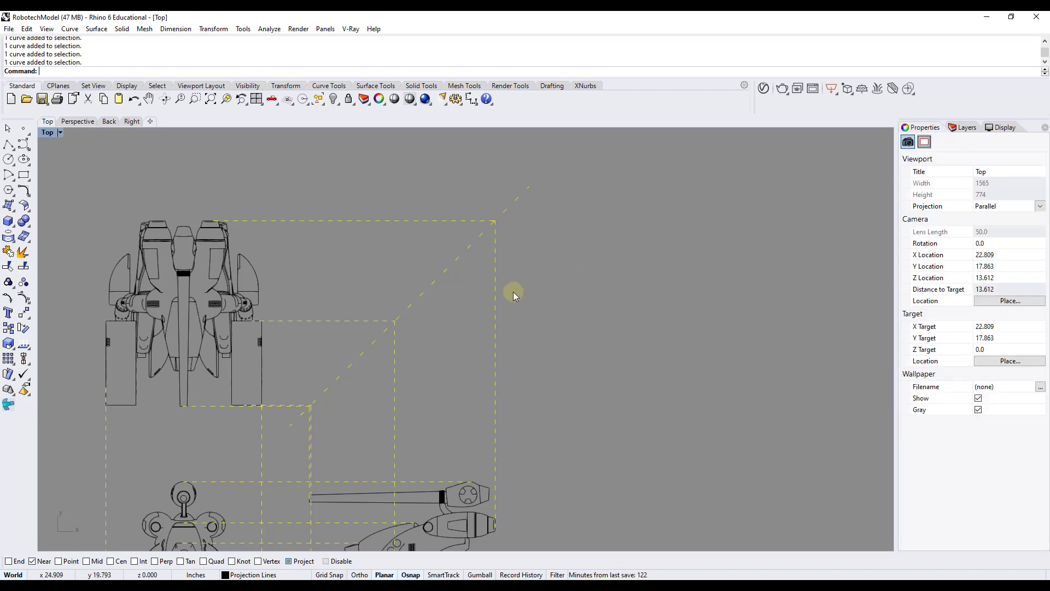
# - Compare the linetype of the outermost projection line with that of the diagonal line, leaving the diagonal selected
pyautogui.click(495, 273)
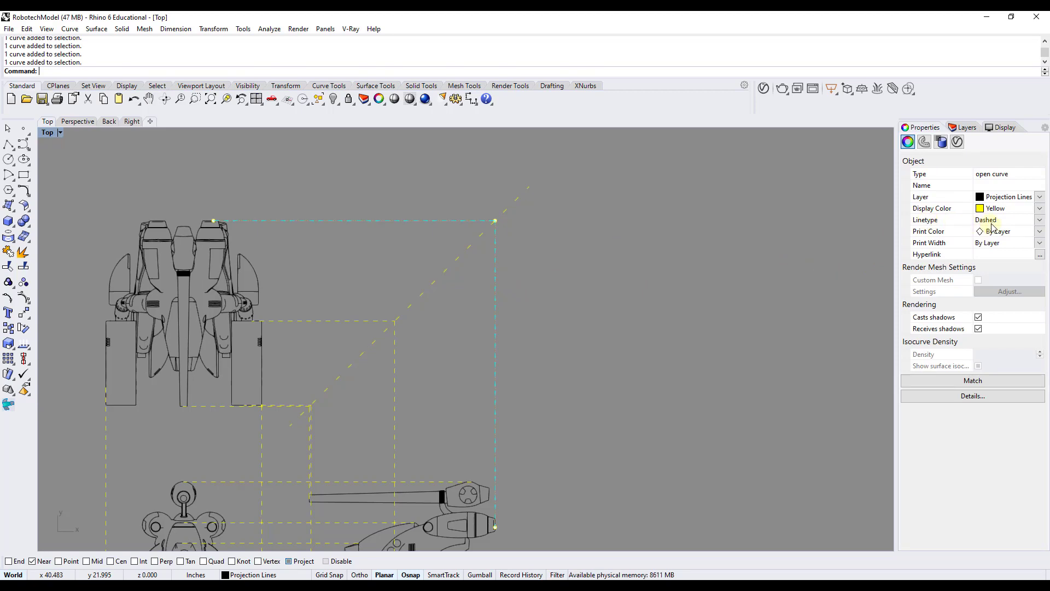
pyautogui.click(460, 308)
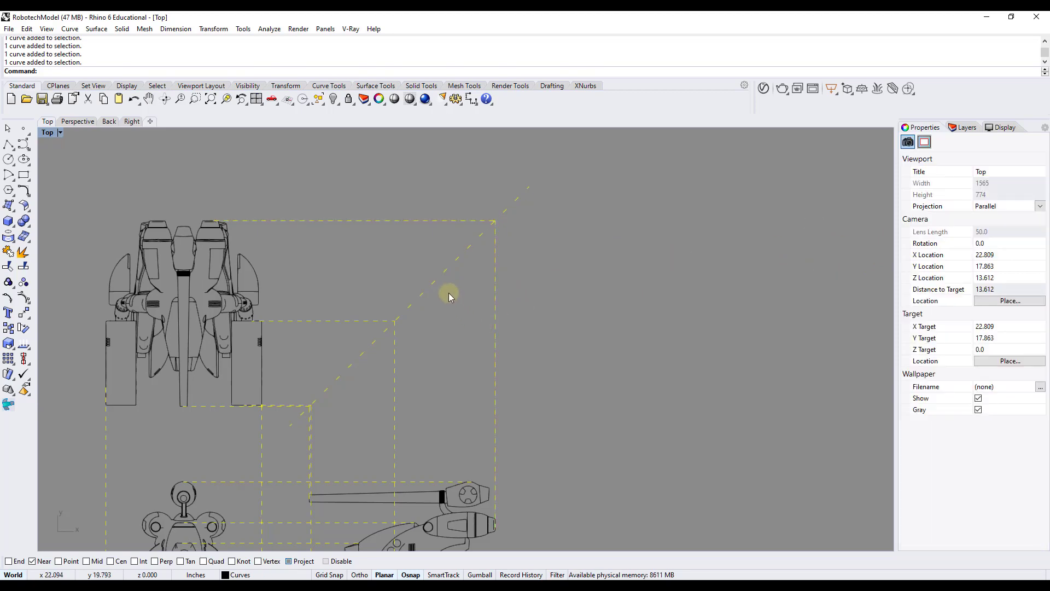
pyautogui.moveTo(487, 284); pyautogui.dragTo(544, 252, button='right')
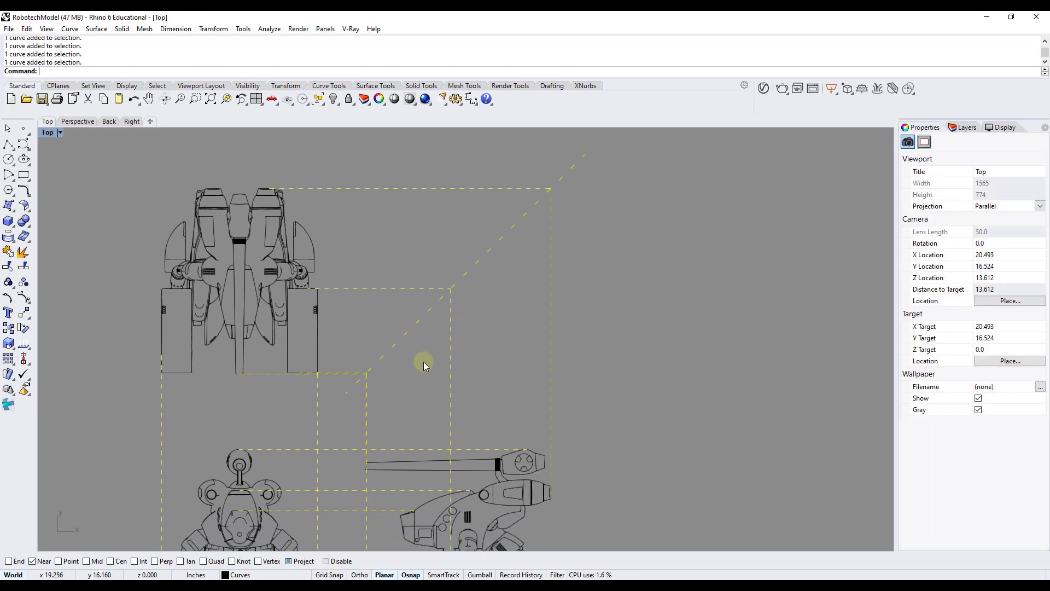
pyautogui.click(474, 261)
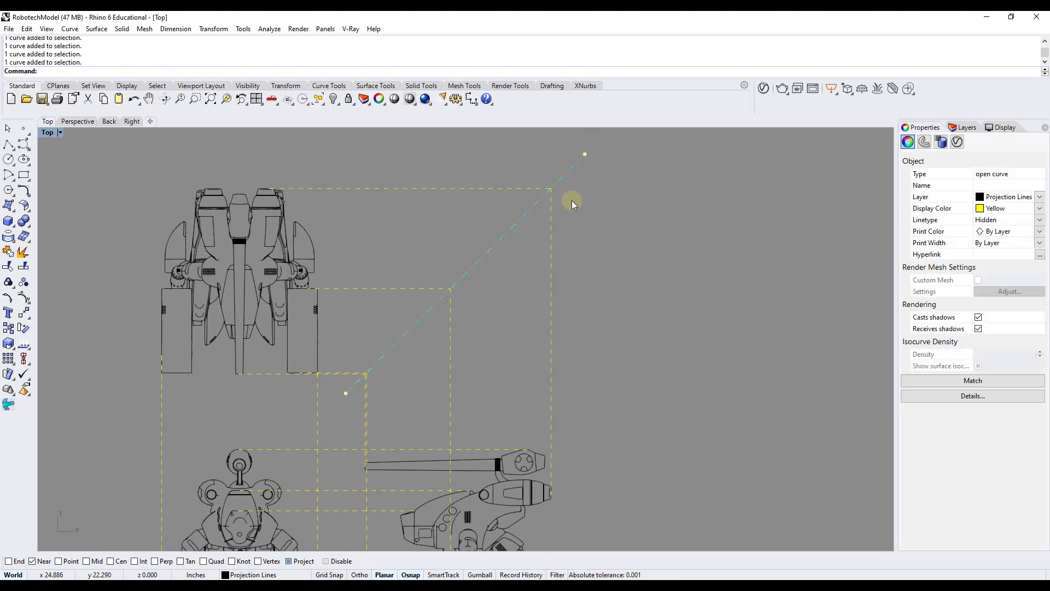
pyautogui.click(500, 278)
pyautogui.click(486, 250)
# - Open the document's linetype settings and select the Hidden linetype, with the drawing kept in view
pyautogui.click(243, 30)
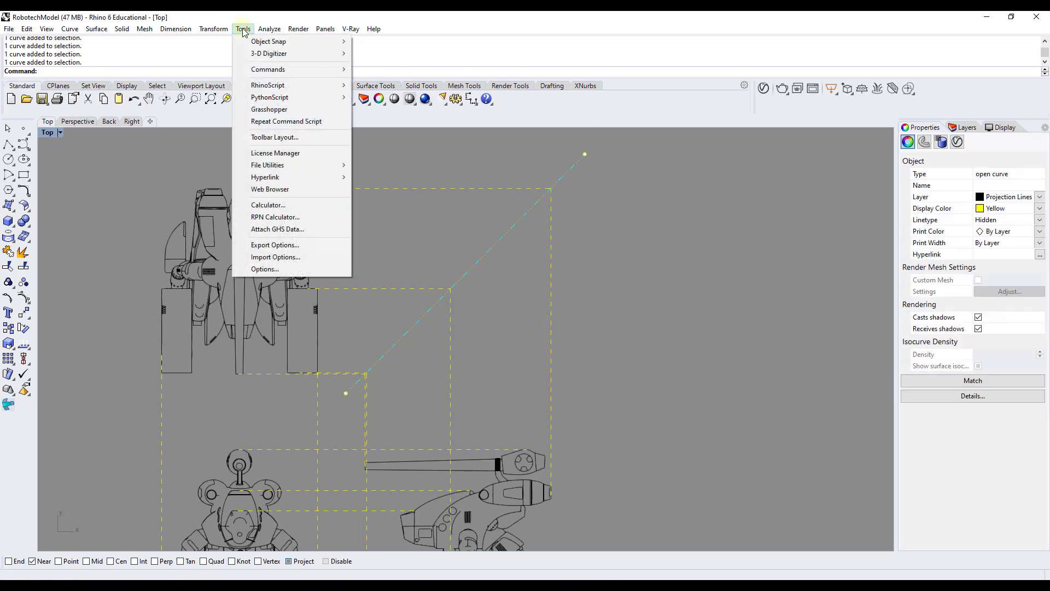
pyautogui.click(263, 269)
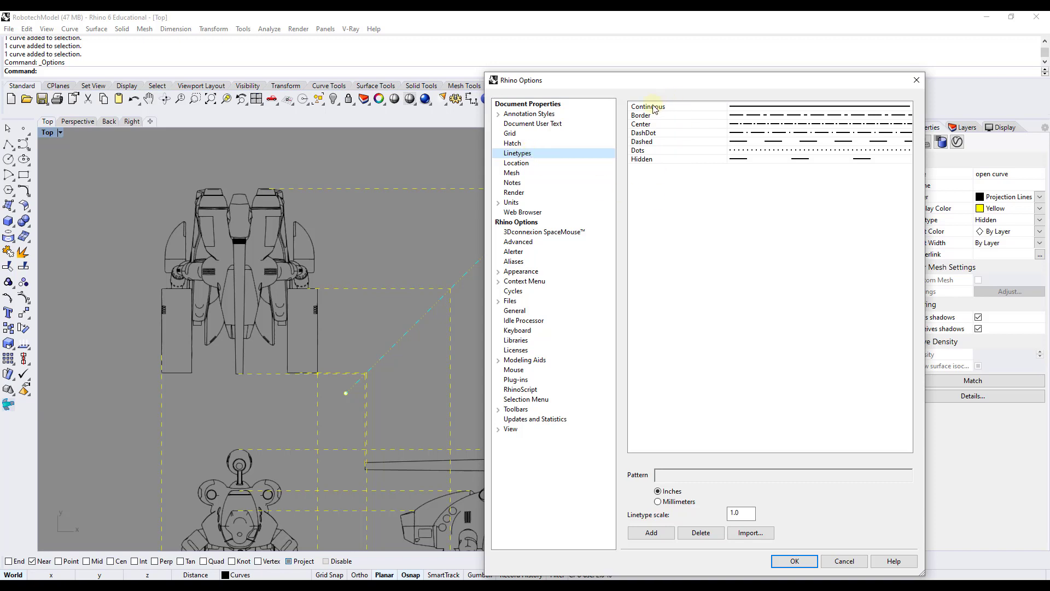
pyautogui.click(643, 142)
pyautogui.click(642, 160)
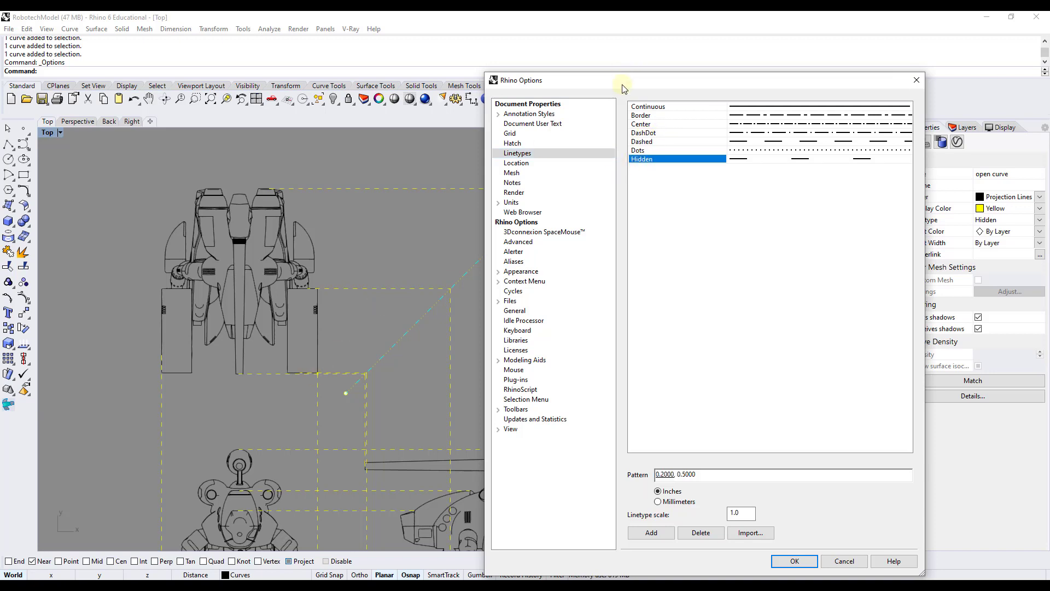
pyautogui.moveTo(624, 87); pyautogui.dragTo(724, 95)
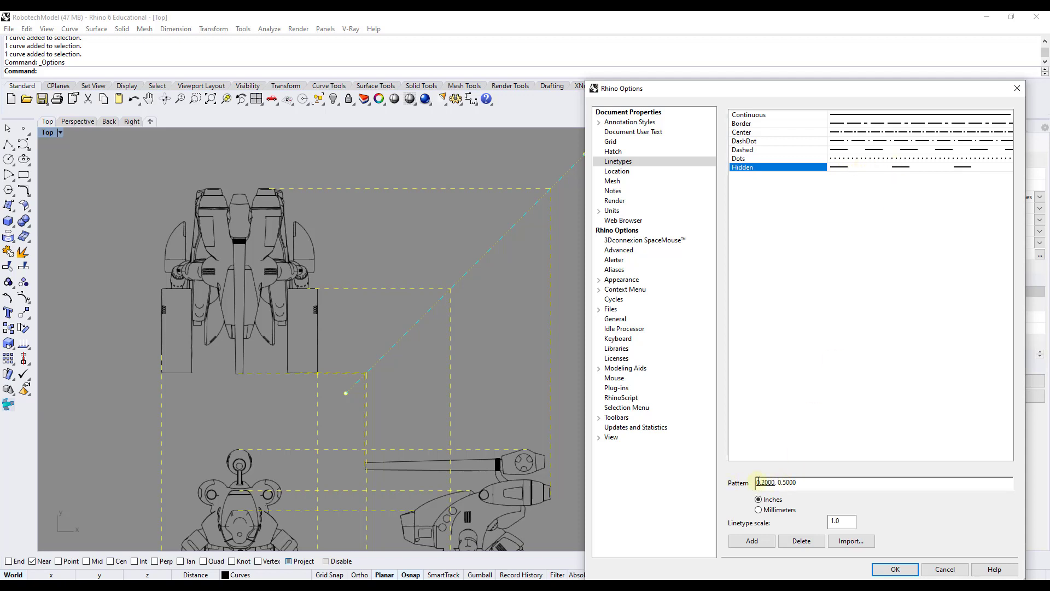
# - Set the Hidden linetype's dash length to 0.6000 inches in its pattern and apply the settings
pyautogui.moveTo(756, 481); pyautogui.dragTo(798, 481)
pyautogui.click(801, 482)
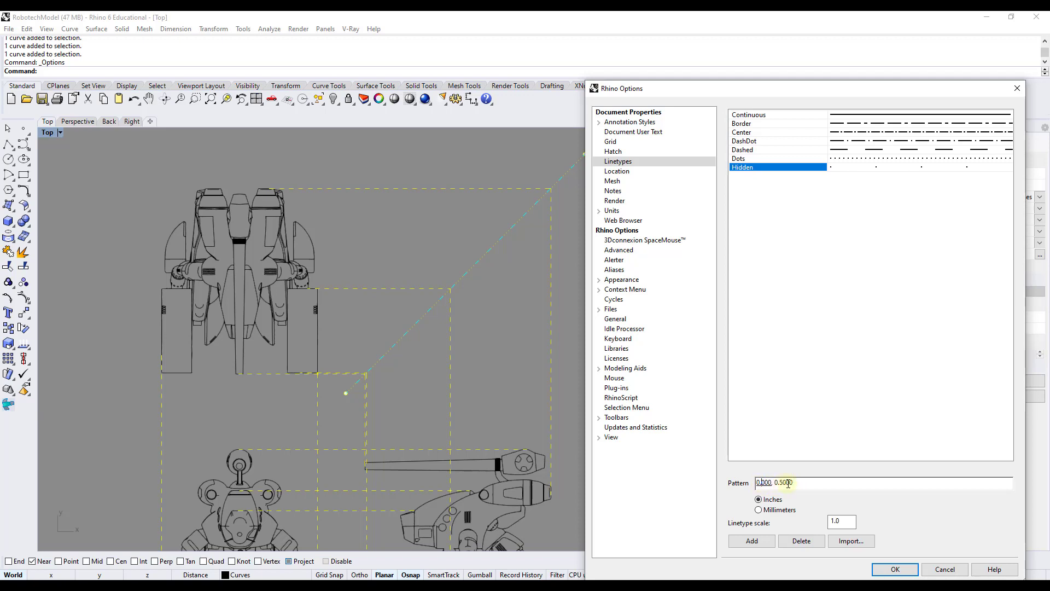
pyautogui.write('4')
pyautogui.press('BackSpace')
pyautogui.write('3')
pyautogui.press('BackSpace')
pyautogui.write('6')
pyautogui.click(895, 569)
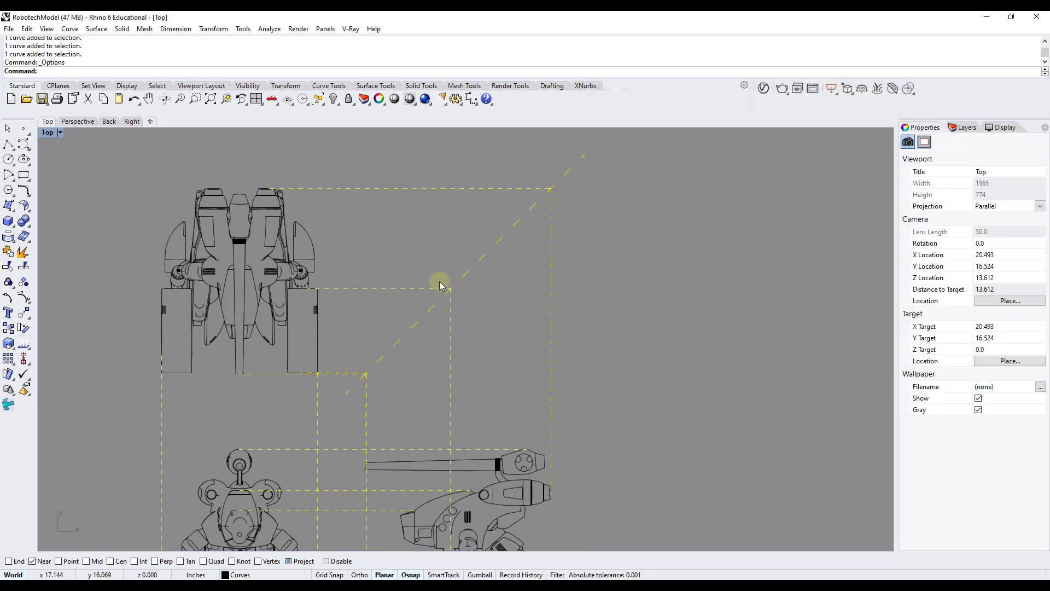
# - Set the diagonal projection line's linetype to Continuous
pyautogui.click(415, 327)
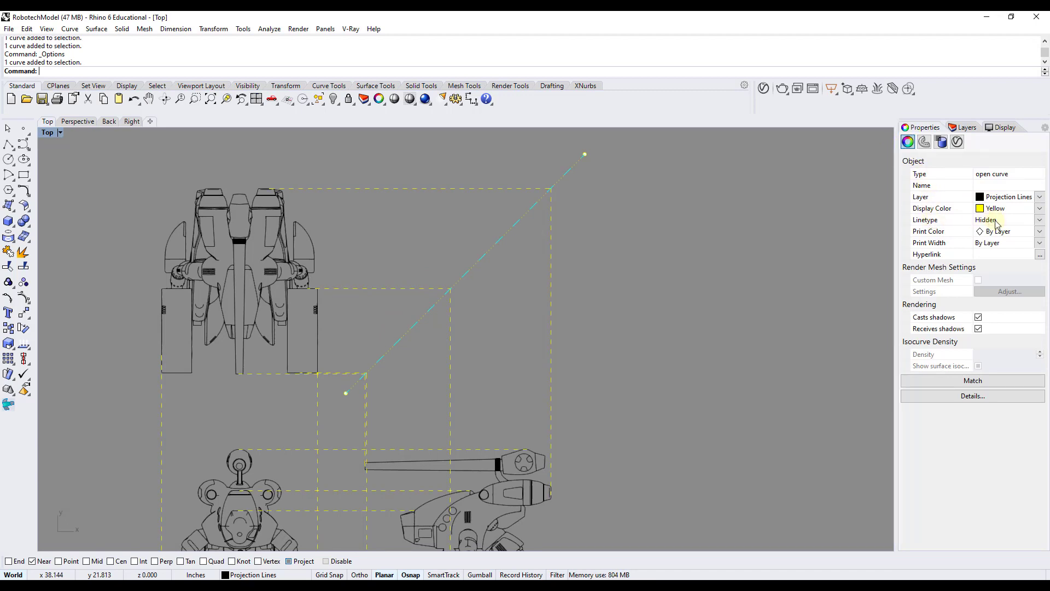
pyautogui.click(1041, 221)
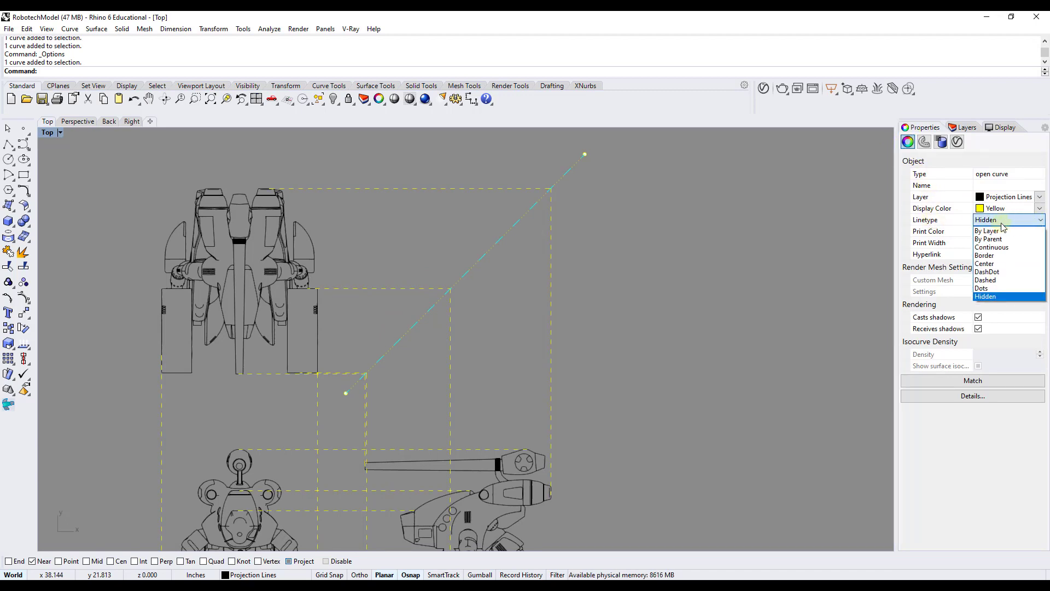
pyautogui.click(991, 247)
pyautogui.click(649, 253)
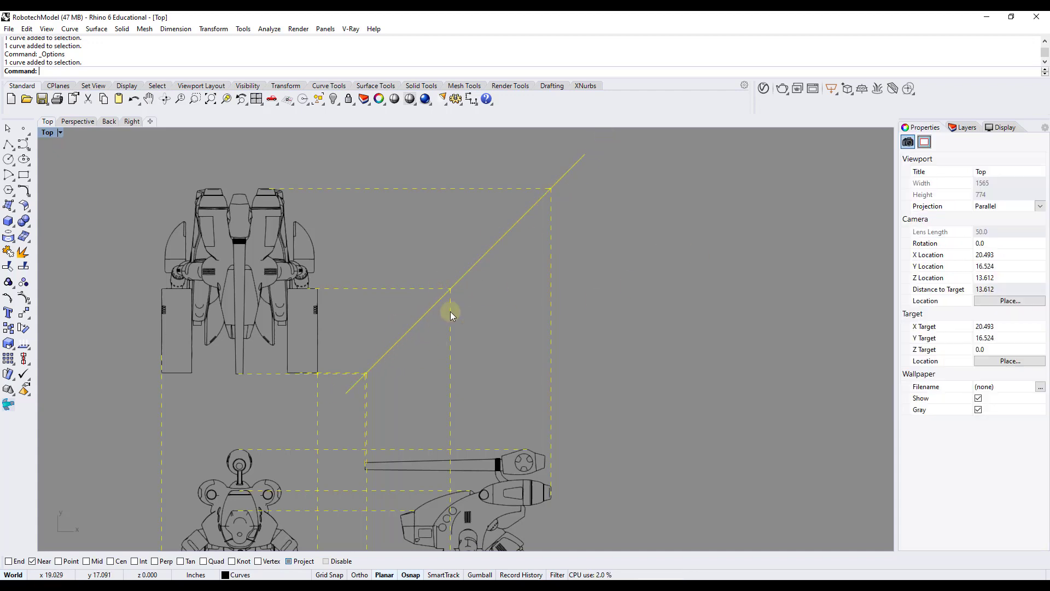
# - Move the left endpoint of the ground line outward so the line extends past the front view's left foot
pyautogui.scroll(-2, 470, 296)
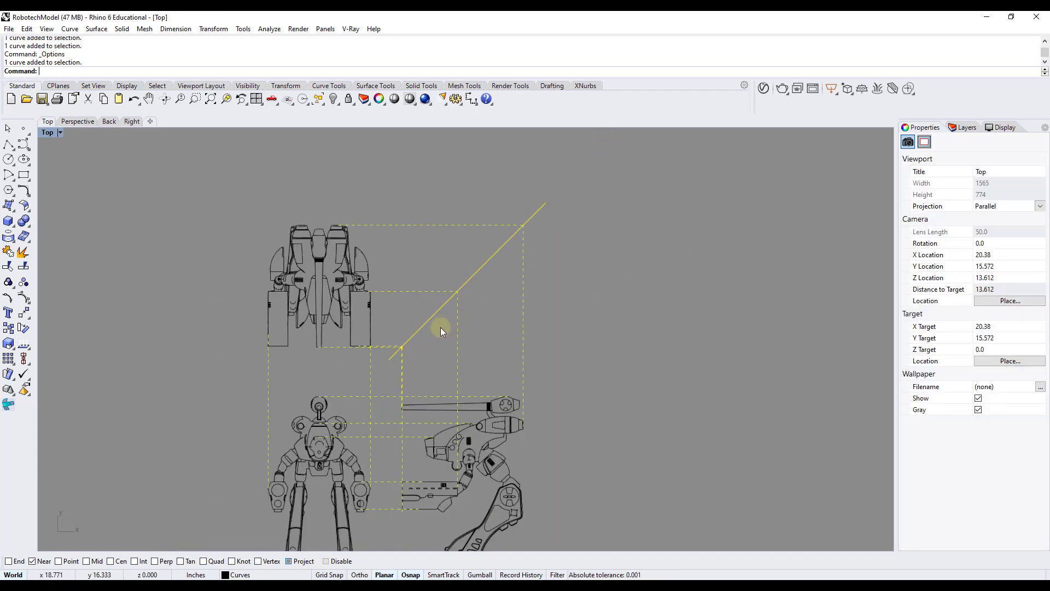
pyautogui.scroll(3, 472, 311)
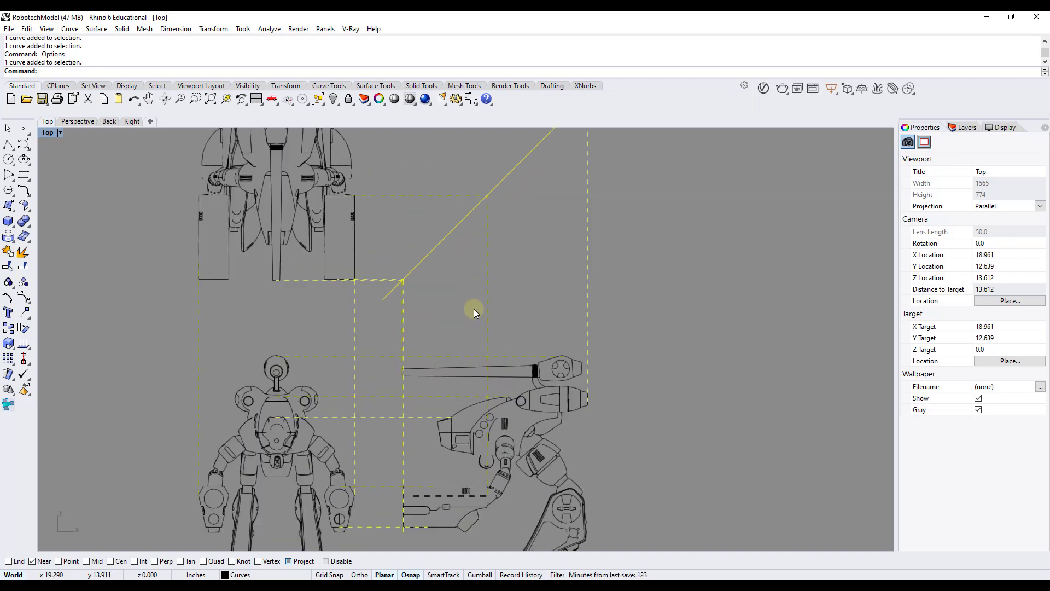
pyautogui.moveTo(454, 277)
pyautogui.mouseDown(button='right')
pyautogui.moveTo(488, 309)
pyautogui.moveTo(450, 263)
pyautogui.mouseUp(button='right')
pyautogui.scroll(-4, 485, 308)
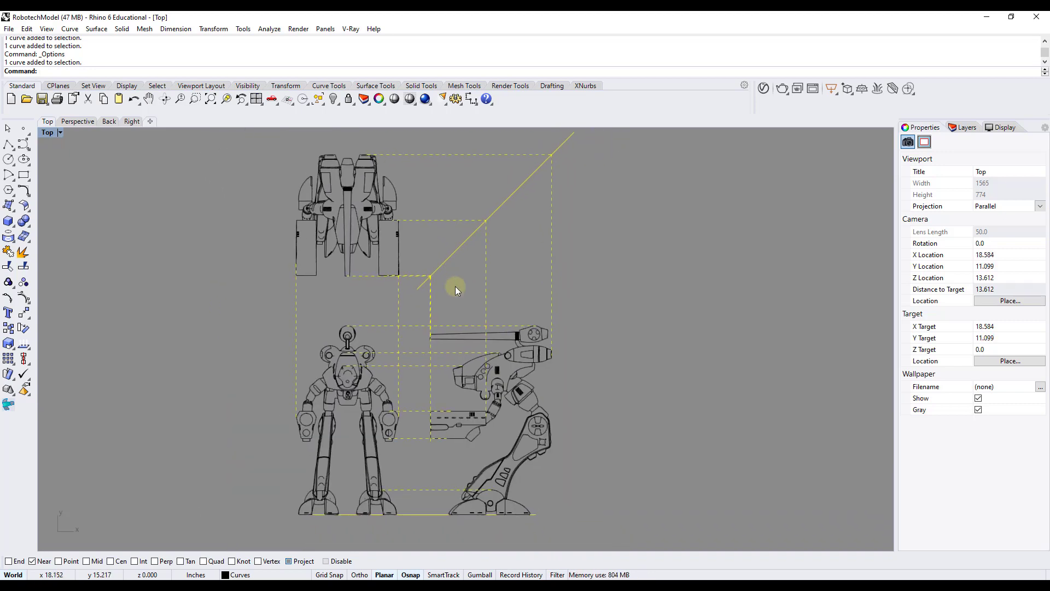
pyautogui.click(418, 515)
pyautogui.moveTo(418, 515); pyautogui.dragTo(438, 426, button='right')
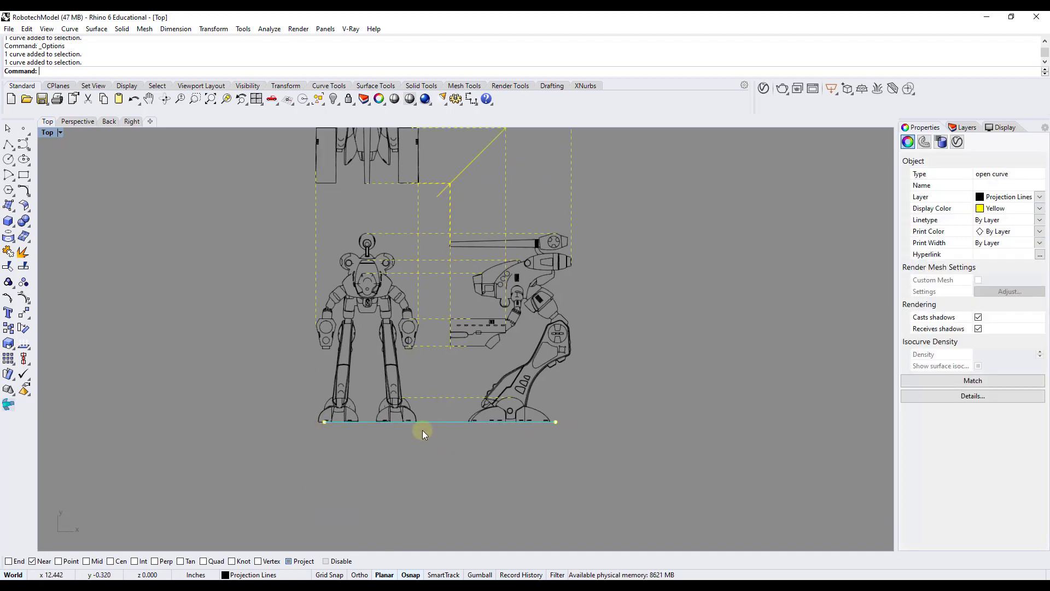
pyautogui.scroll(5, 367, 436)
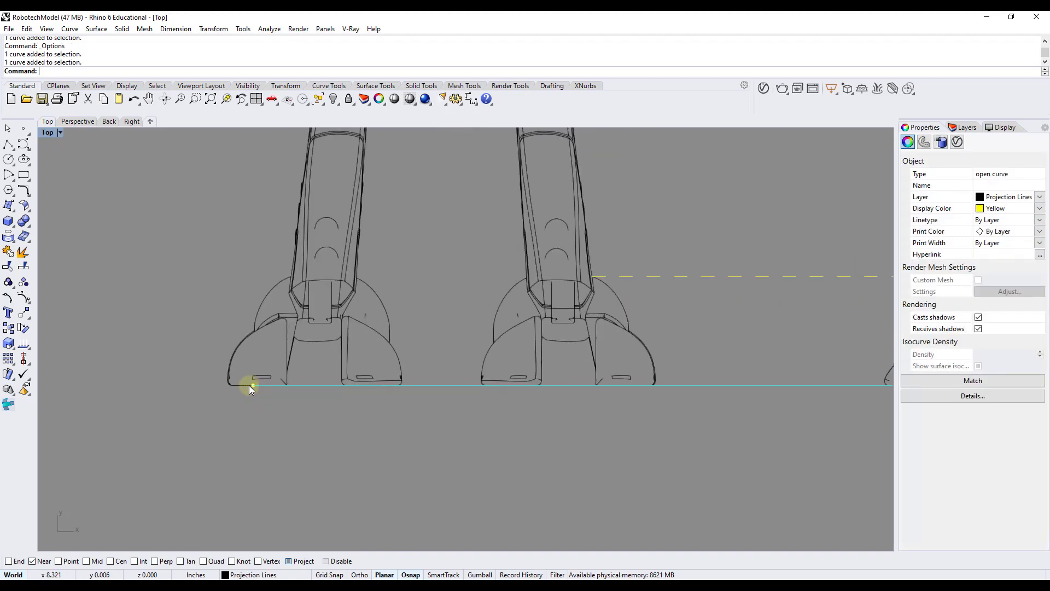
pyautogui.click(251, 386)
pyautogui.scroll(-3, 255, 395)
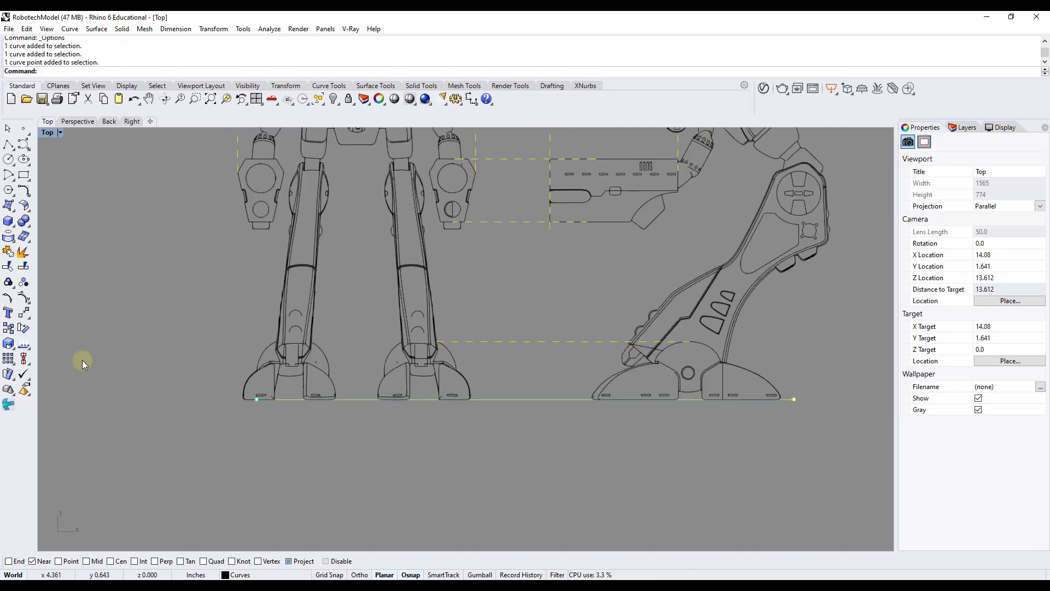
pyautogui.click(27, 315)
pyautogui.click(228, 423)
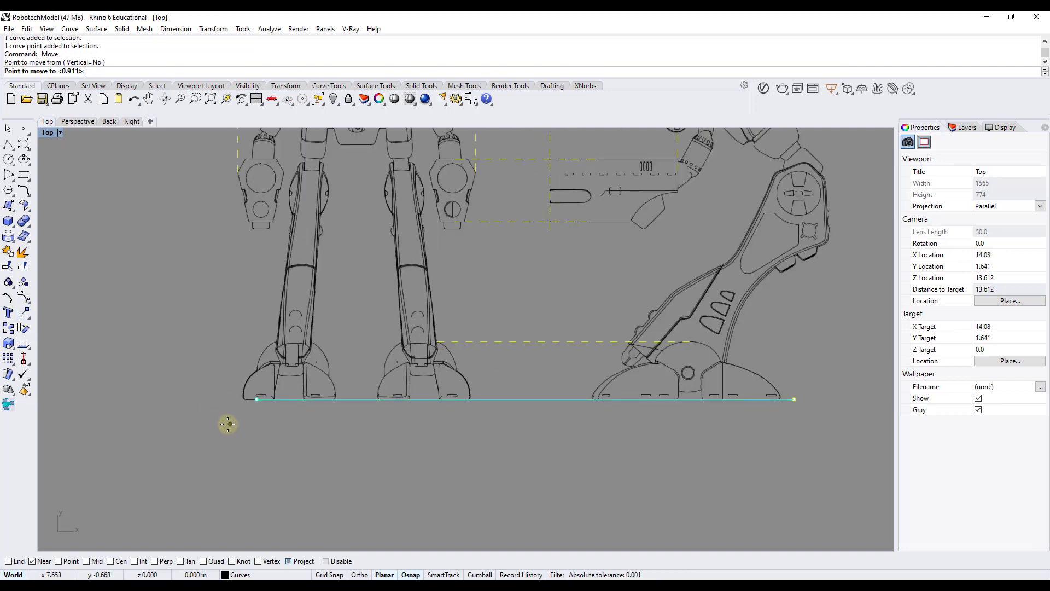
pyautogui.click(187, 424)
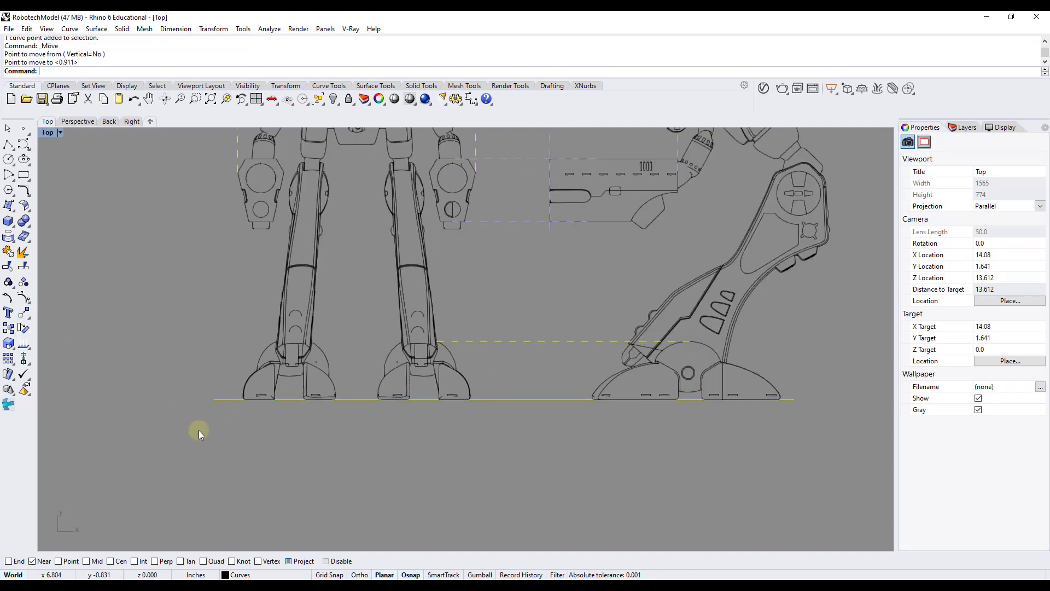
# - Check the ground line beneath the front and side views, and review the whole three-view layout
pyautogui.click(536, 399)
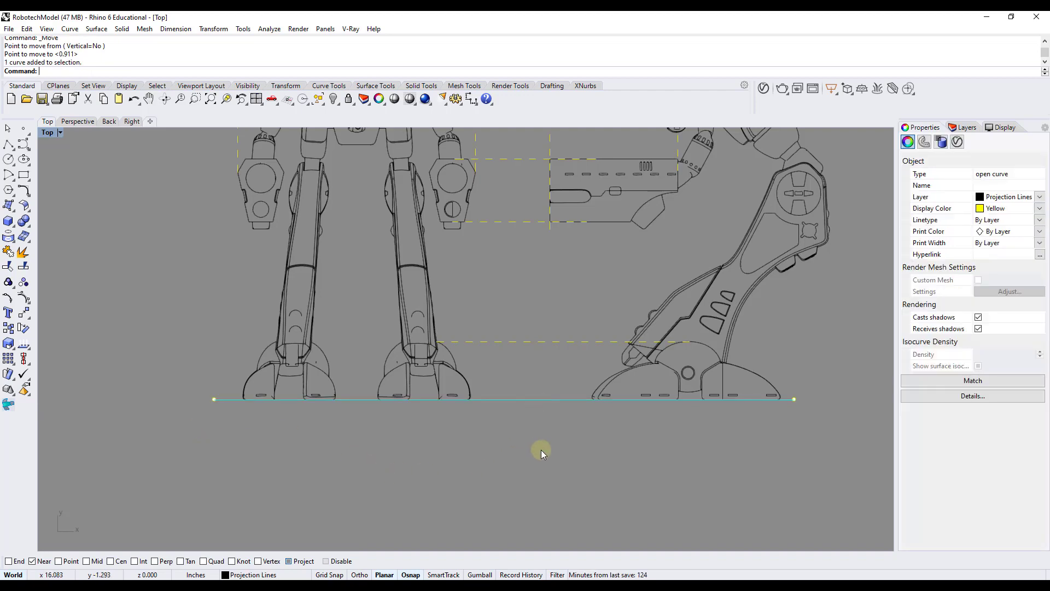
pyautogui.scroll(-2, 581, 461)
pyautogui.scroll(-2, 579, 460)
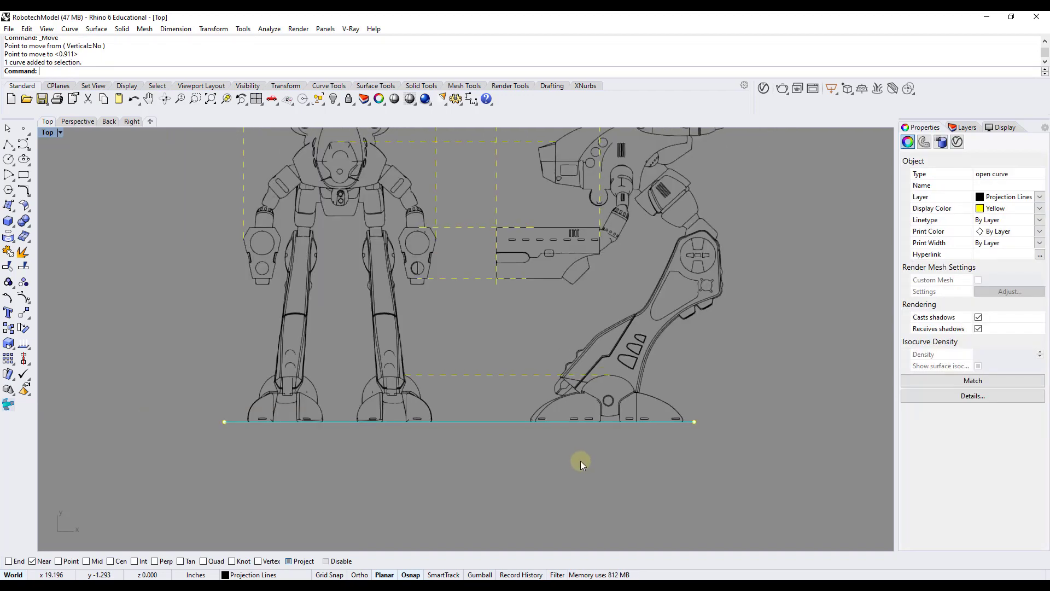
pyautogui.click(573, 467)
pyautogui.scroll(-4, 573, 467)
pyautogui.scroll(-2, 578, 471)
pyautogui.moveTo(571, 400); pyautogui.dragTo(510, 470, button='right')
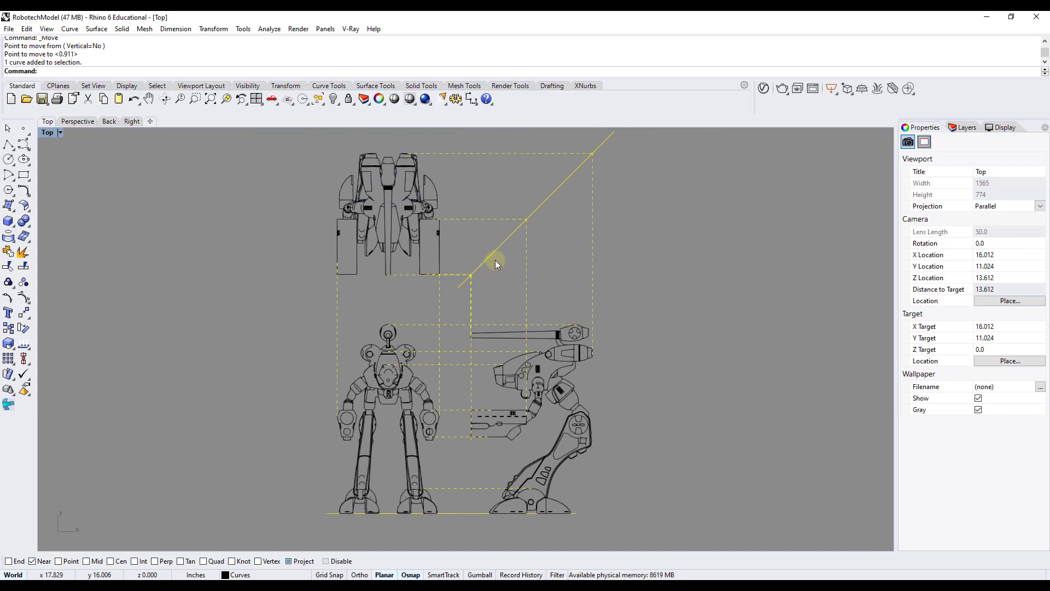
pyautogui.moveTo(496, 258); pyautogui.dragTo(435, 286, button='right')
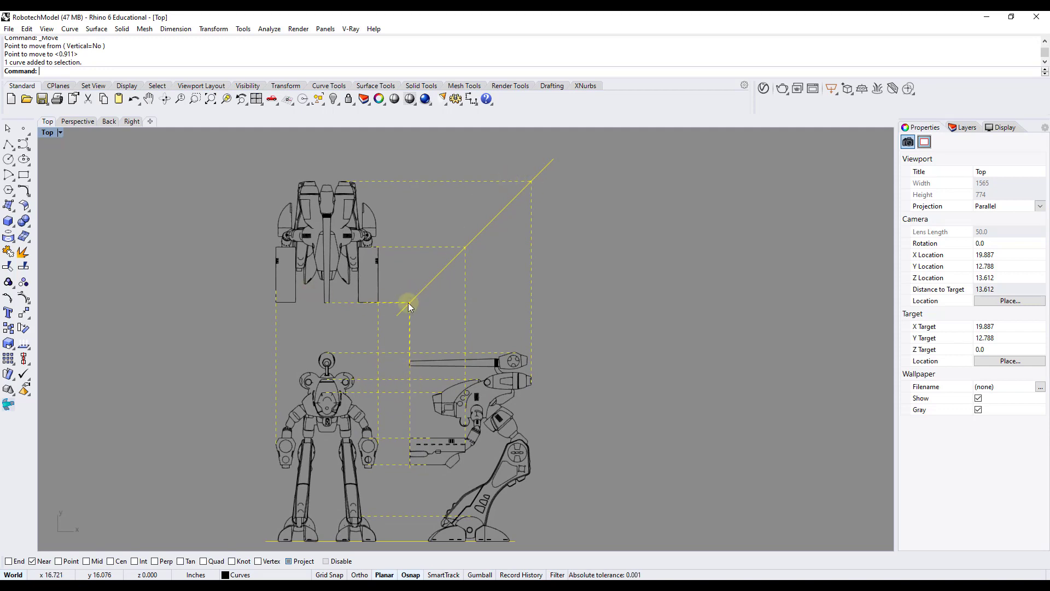
pyautogui.moveTo(472, 276); pyautogui.dragTo(504, 249, button='right')
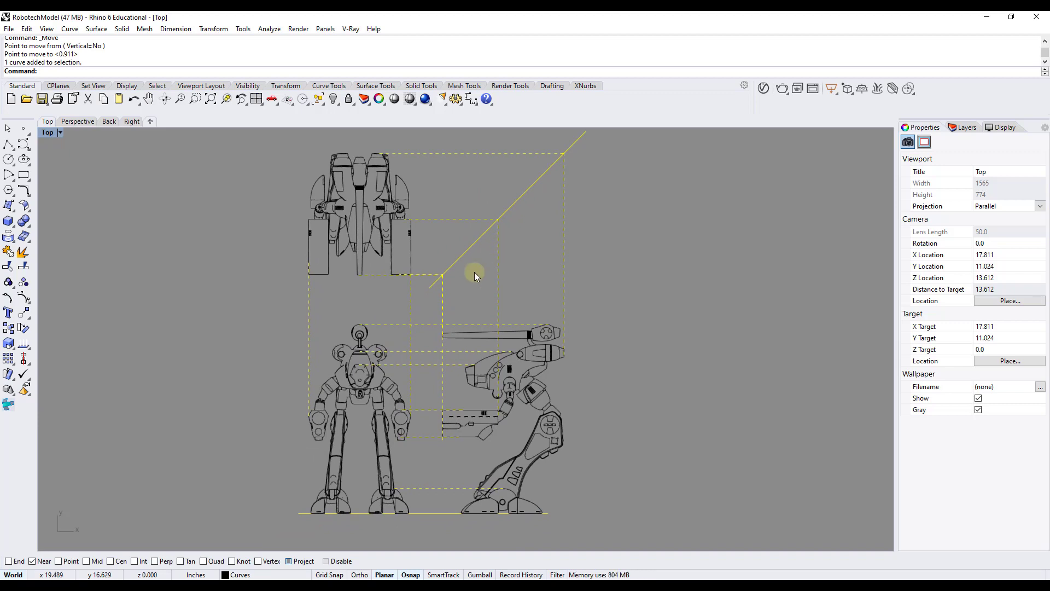
pyautogui.click(421, 513)
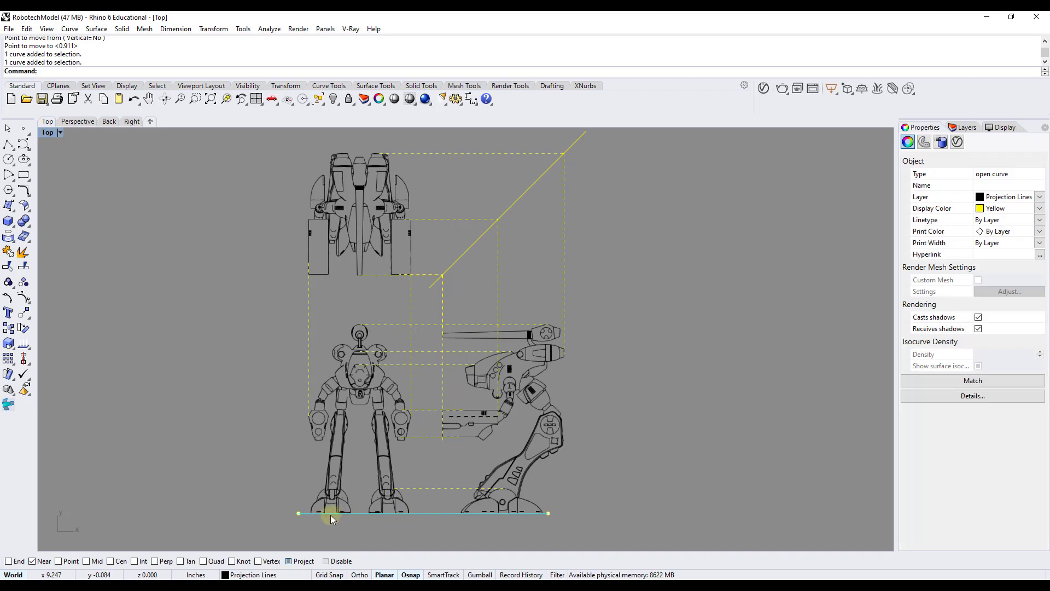
pyautogui.click(464, 528)
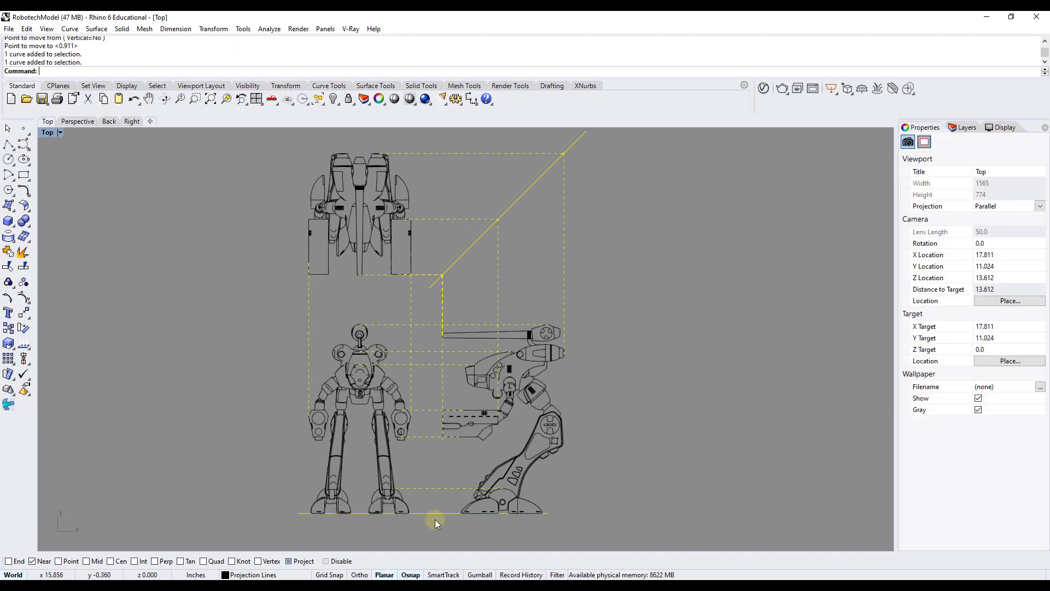
pyautogui.click(435, 512)
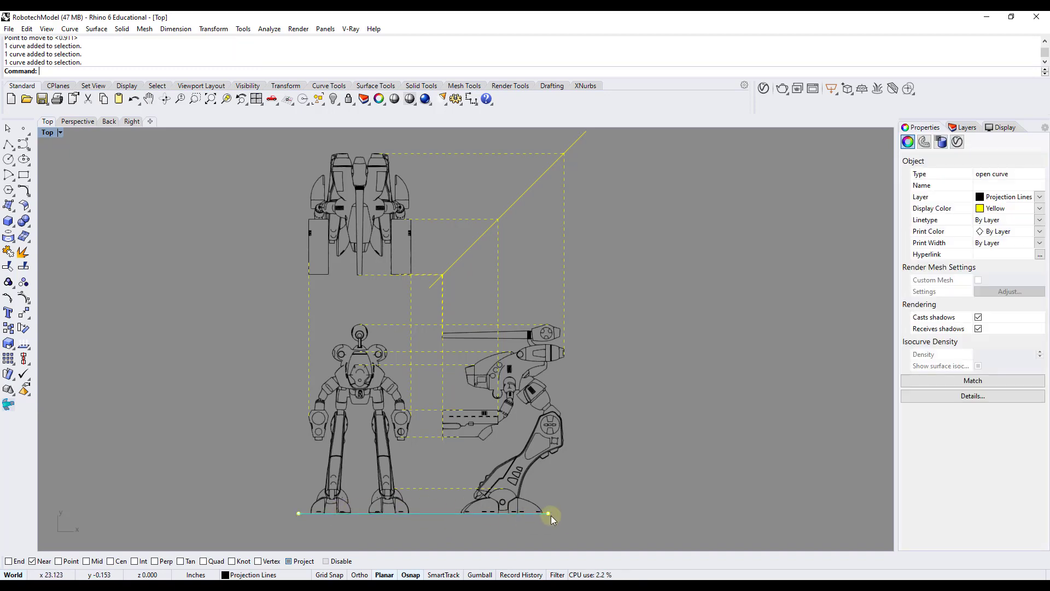
pyautogui.click(425, 516)
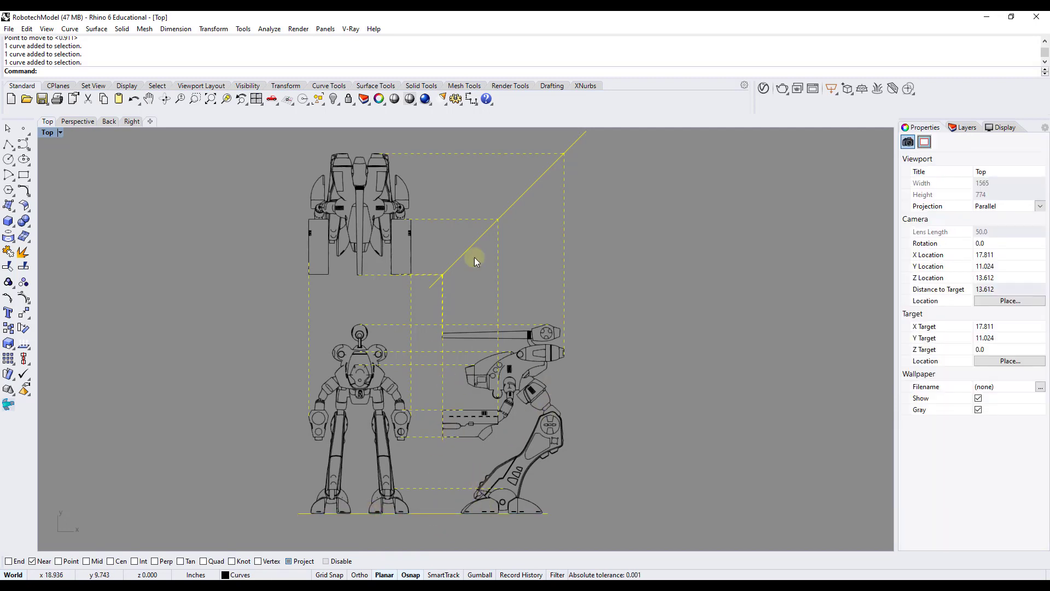
# - Set the print width of the ground line beneath the front and side views to 2
pyautogui.click(428, 514)
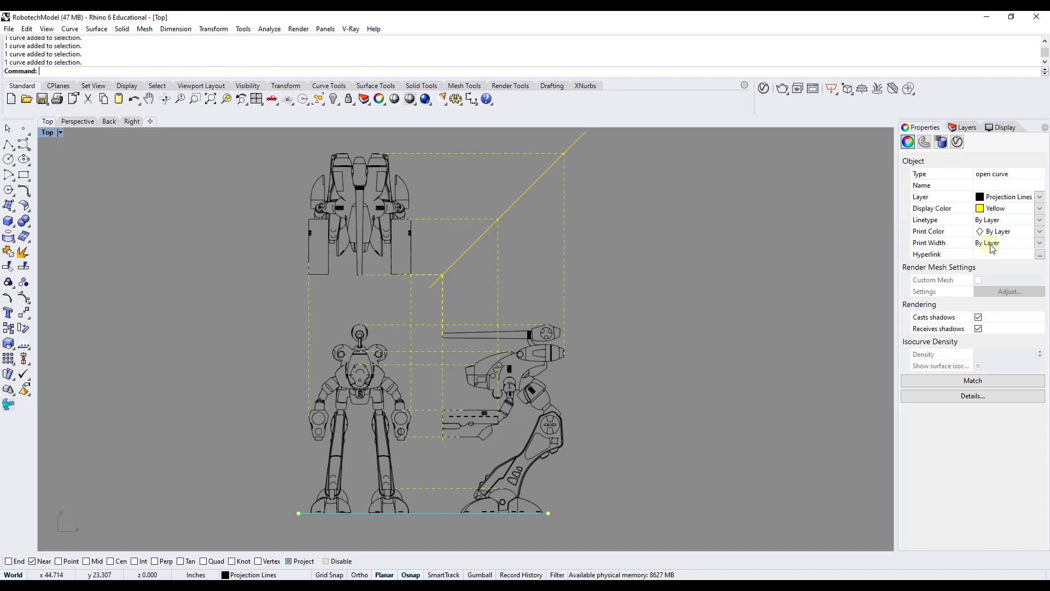
pyautogui.click(1039, 244)
pyautogui.click(1039, 244)
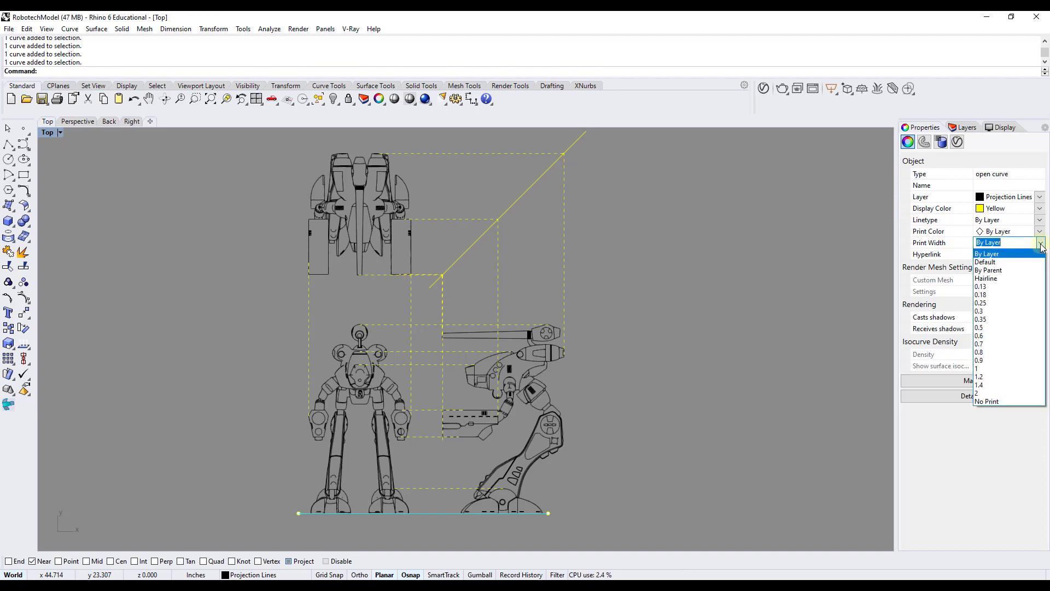
pyautogui.click(982, 393)
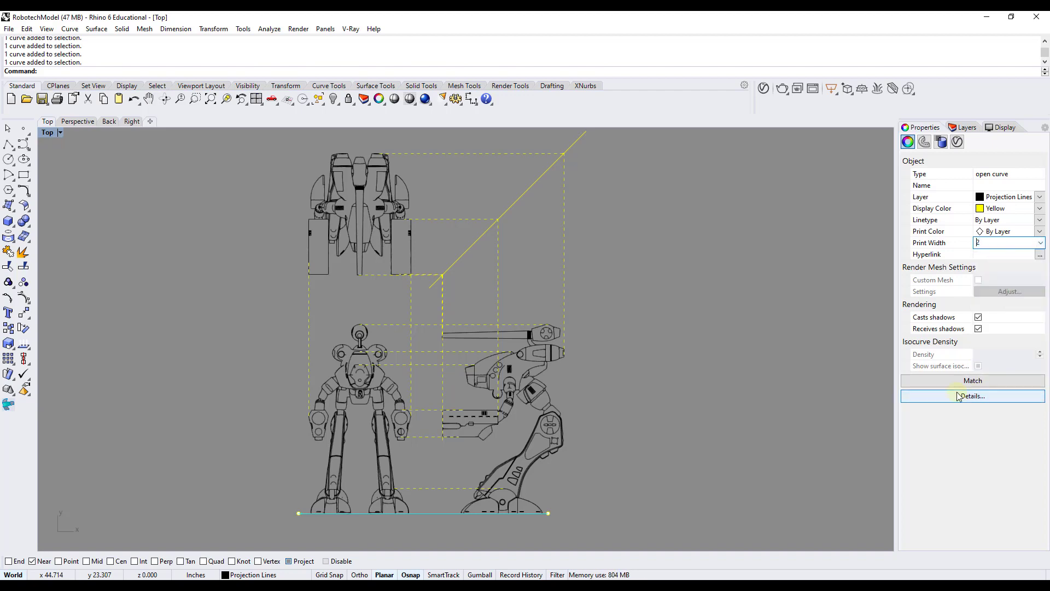
pyautogui.click(789, 388)
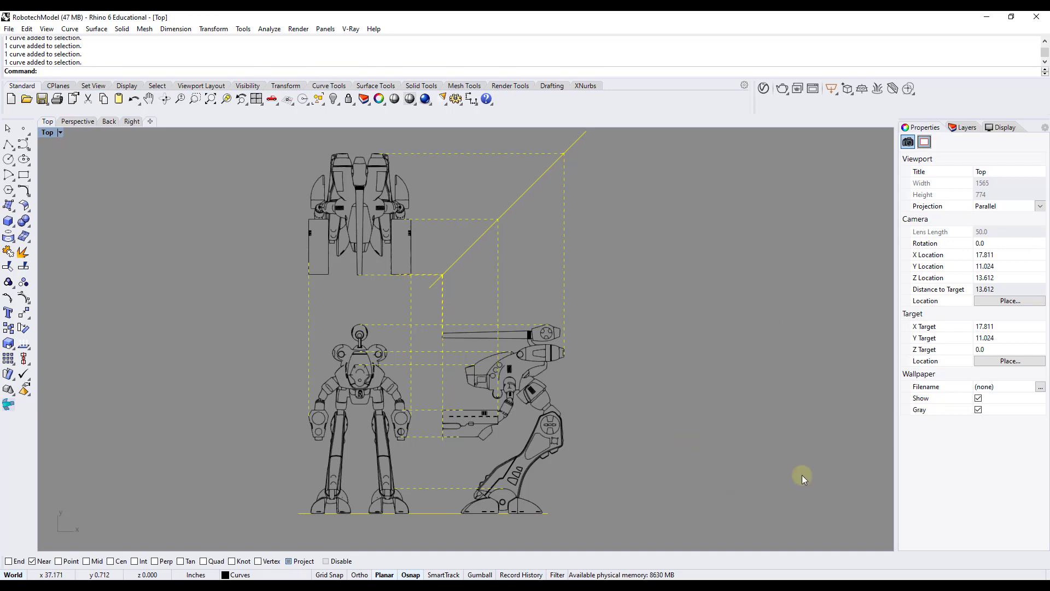
# - Compare the print width properties of the ground line, the dashed vertical projection lines and the diagonal projection line
pyautogui.moveTo(648, 405)
pyautogui.mouseDown(button='right')
pyautogui.moveTo(651, 374)
pyautogui.moveTo(622, 391)
pyautogui.mouseUp(button='right')
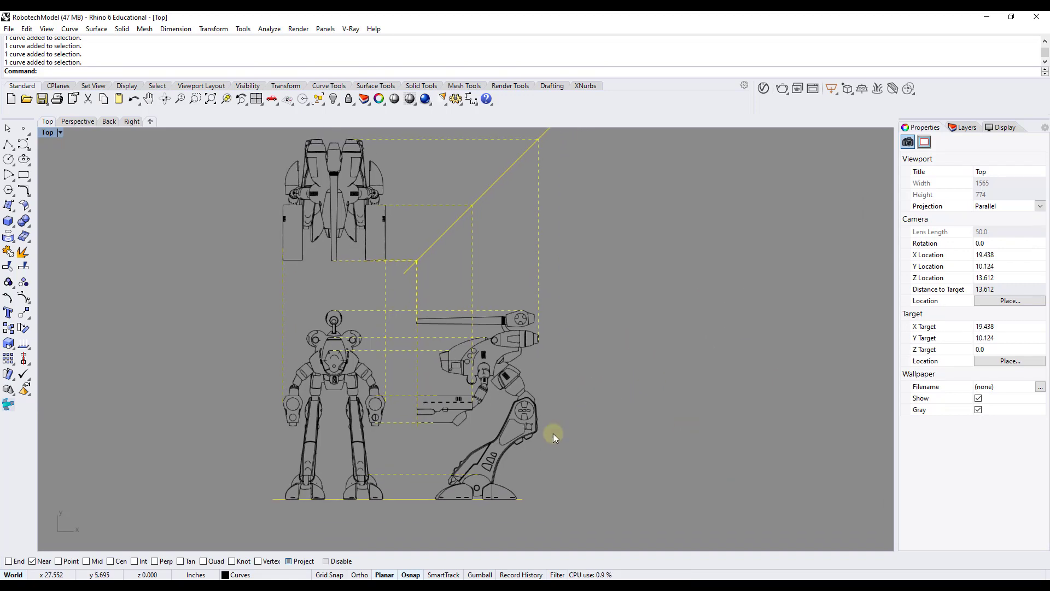
pyautogui.click(416, 499)
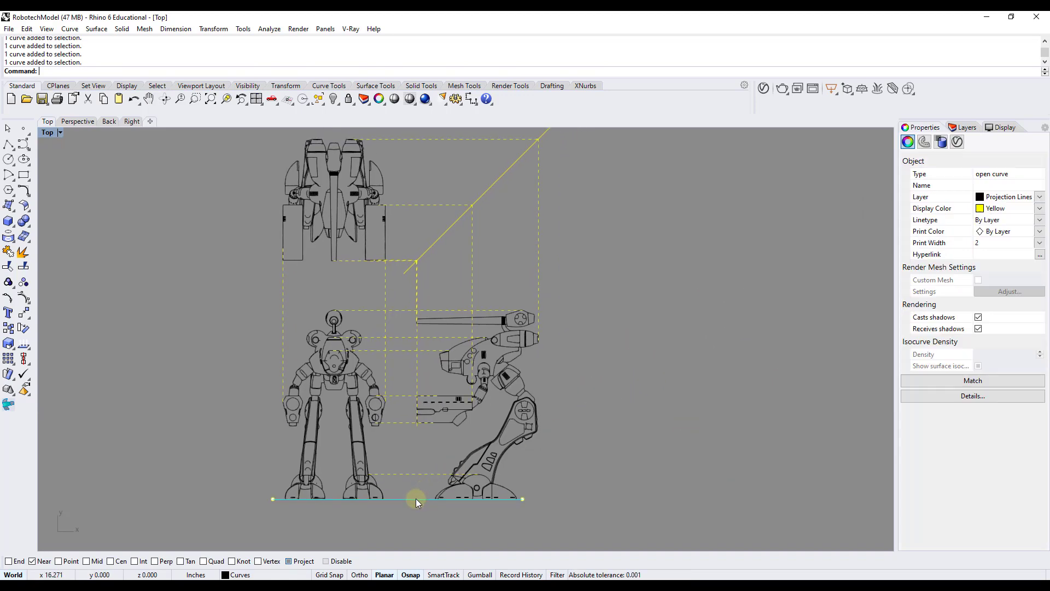
pyautogui.click(473, 356)
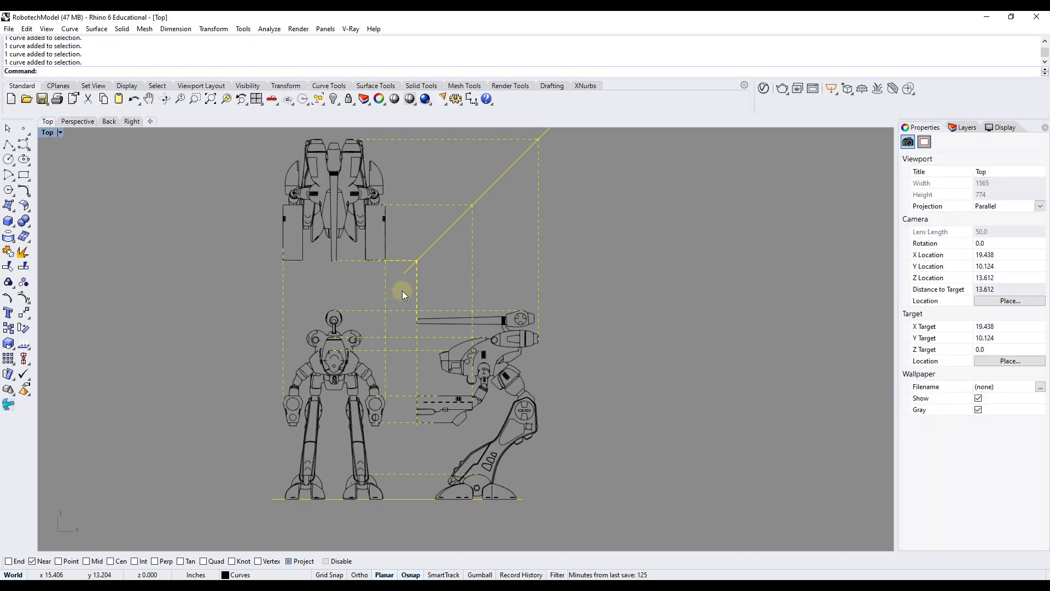
pyautogui.click(385, 291)
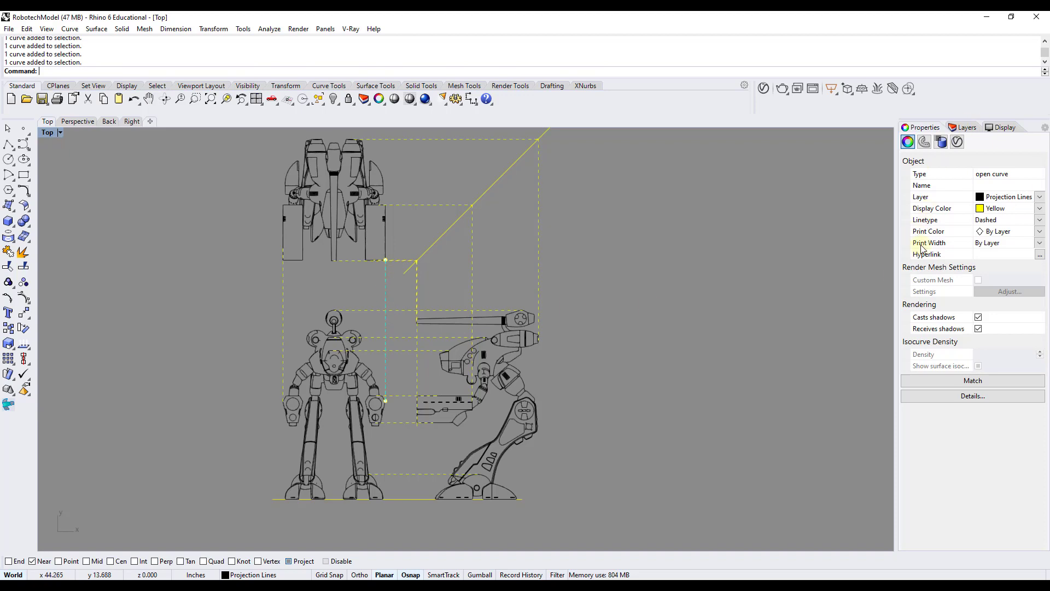
pyautogui.click(452, 271)
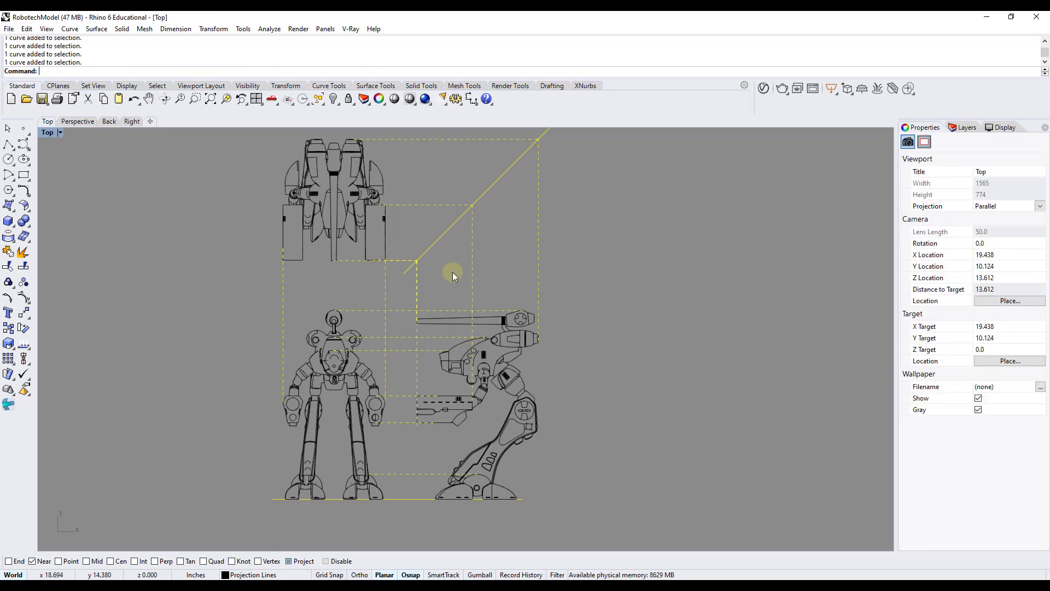
pyautogui.click(471, 255)
pyautogui.click(416, 280)
pyautogui.click(433, 248)
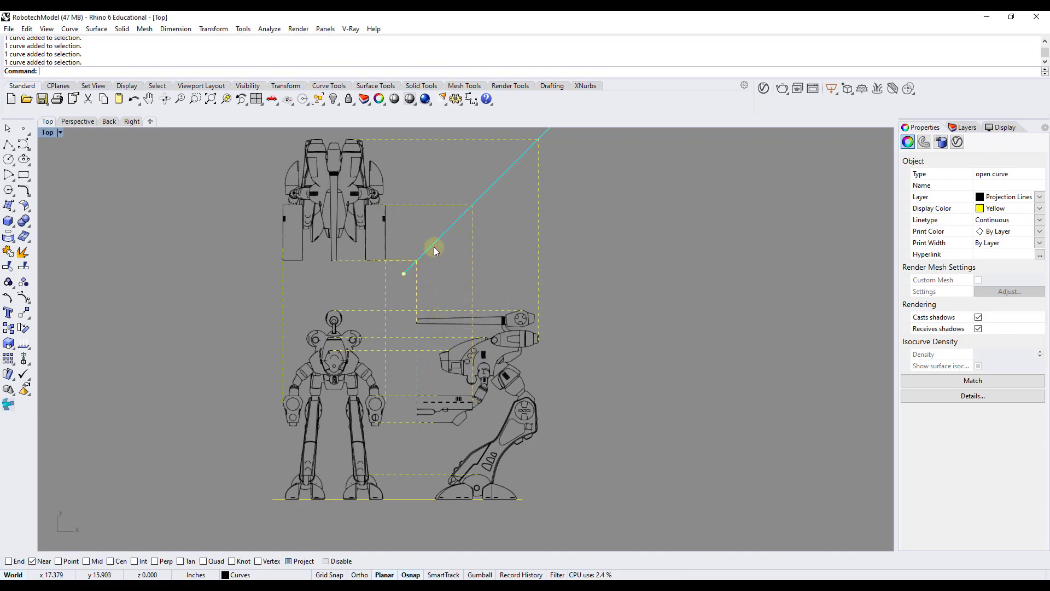
pyautogui.click(542, 201)
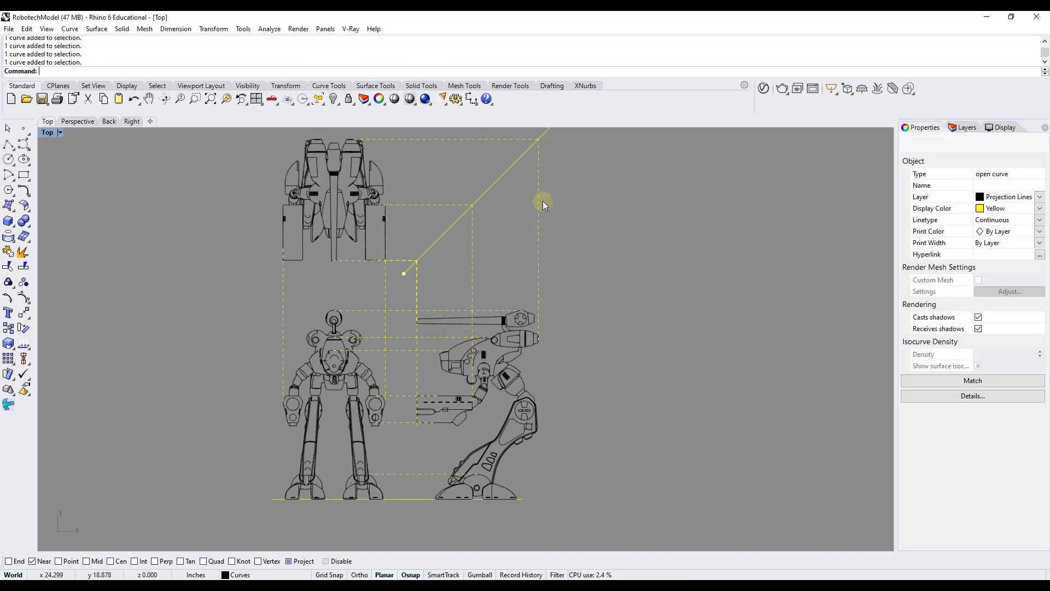
# - Set the print width of the curve group forming the right curved side part in the top view to By Layer
pyautogui.click(382, 172)
pyautogui.scroll(2, 343, 165)
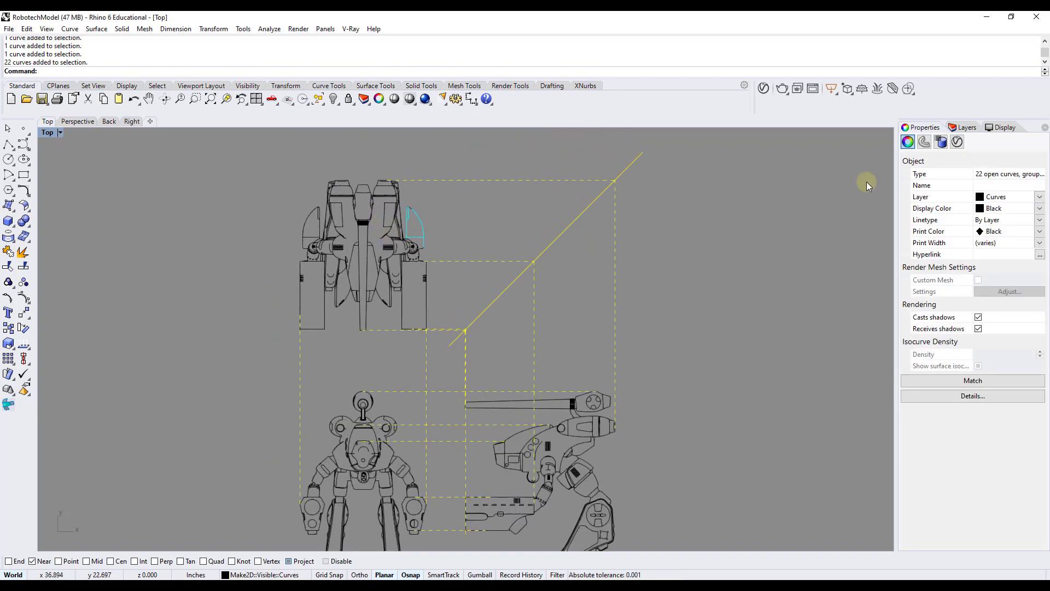
pyautogui.click(1039, 243)
pyautogui.click(1032, 258)
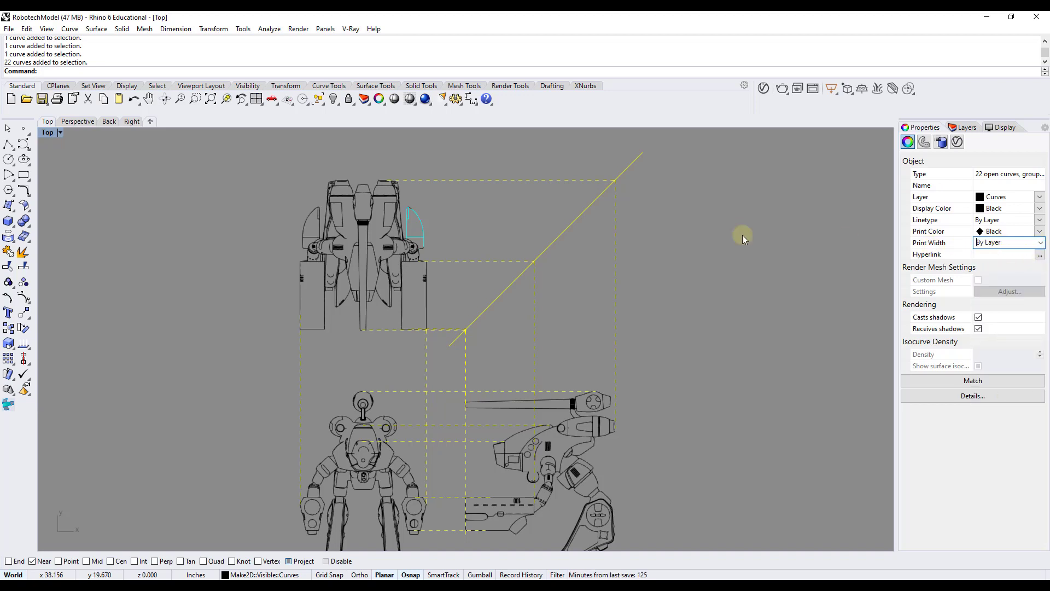
# - Inspect the properties of curve group Group555 in the top view, and review the whole three-view layout
pyautogui.click(389, 198)
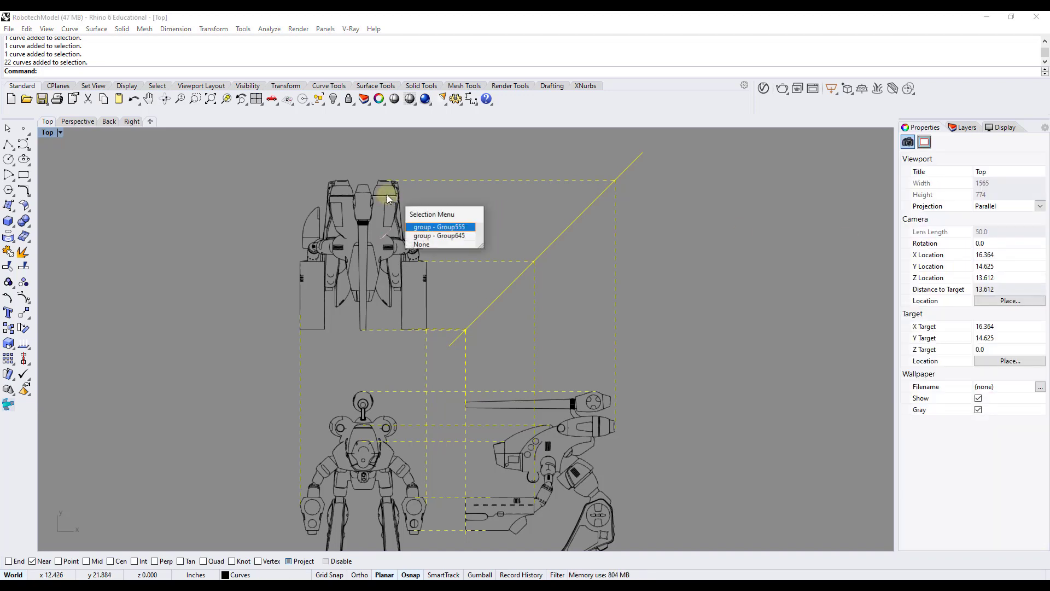
pyautogui.click(432, 226)
pyautogui.click(854, 243)
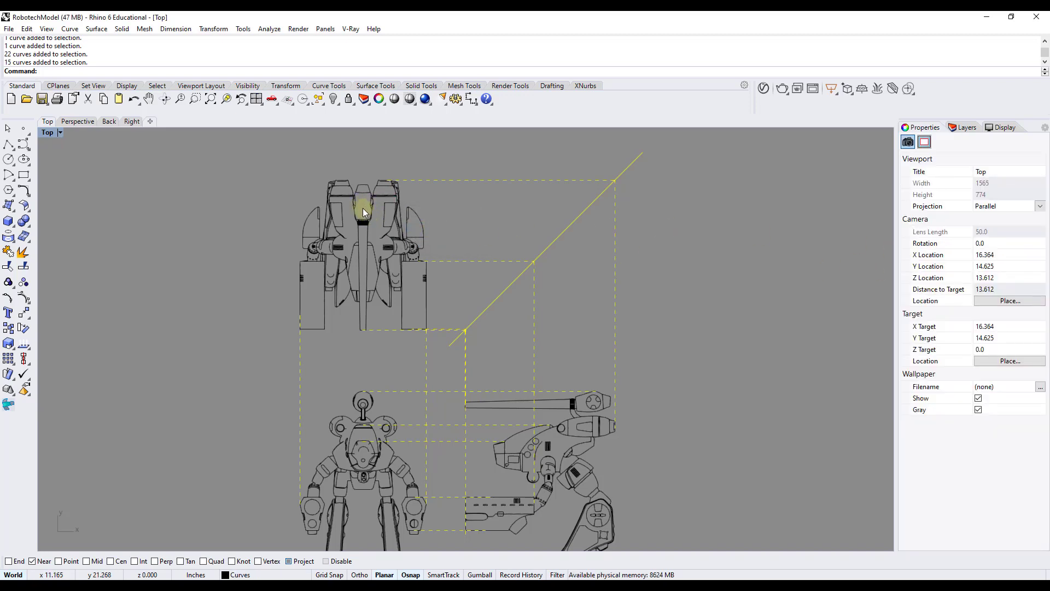
pyautogui.scroll(2, 362, 208)
pyautogui.scroll(-6, 361, 207)
pyautogui.moveTo(442, 251)
pyautogui.mouseDown(button='right')
pyautogui.moveTo(437, 238)
pyautogui.moveTo(411, 244)
pyautogui.mouseUp(button='right')
pyautogui.moveTo(393, 466); pyautogui.dragTo(417, 472, button='right')
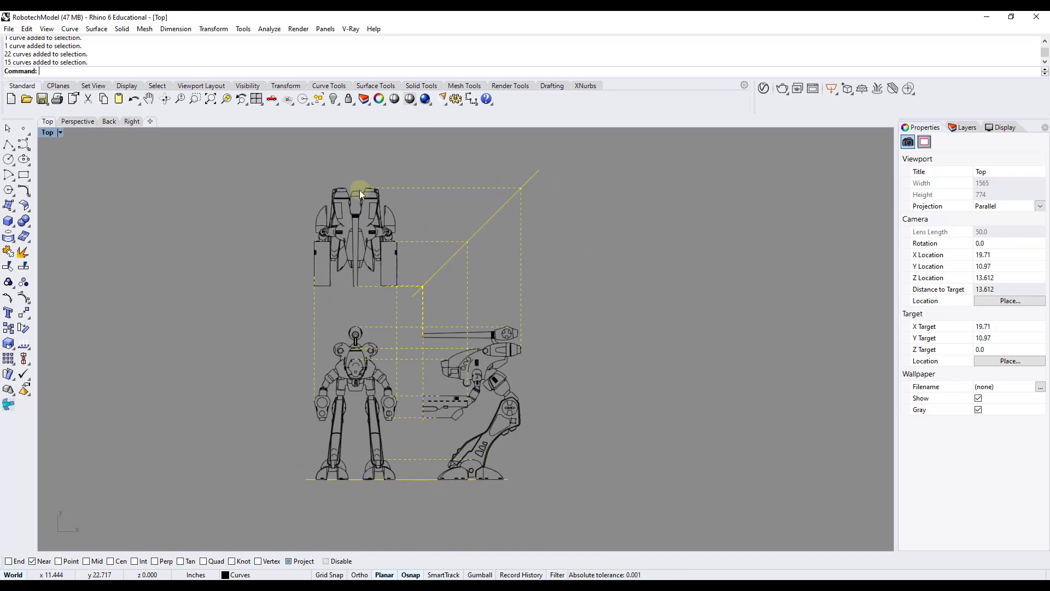
pyautogui.moveTo(386, 284); pyautogui.dragTo(437, 289, button='right')
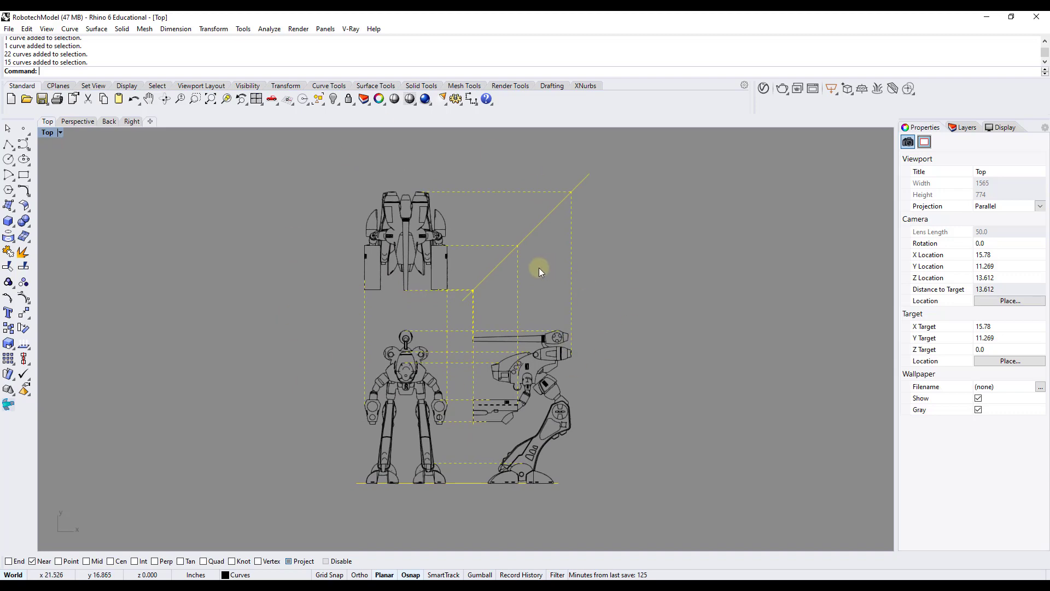
# - Set the print output color to Black and White, compare it with Display Color in the preview, and close the print setup
pyautogui.click(57, 99)
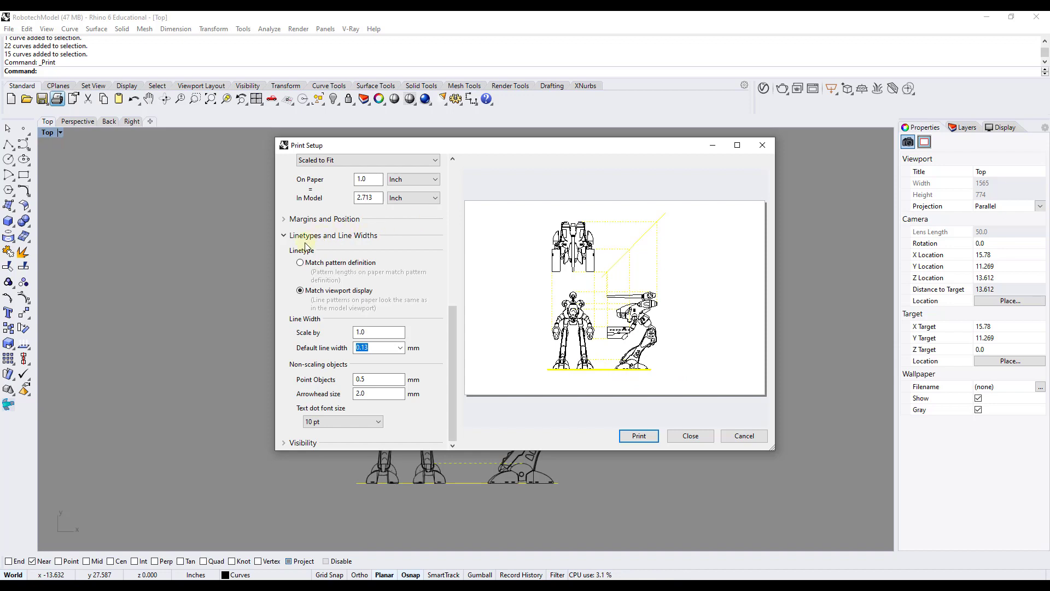
pyautogui.moveTo(452, 327); pyautogui.dragTo(453, 156)
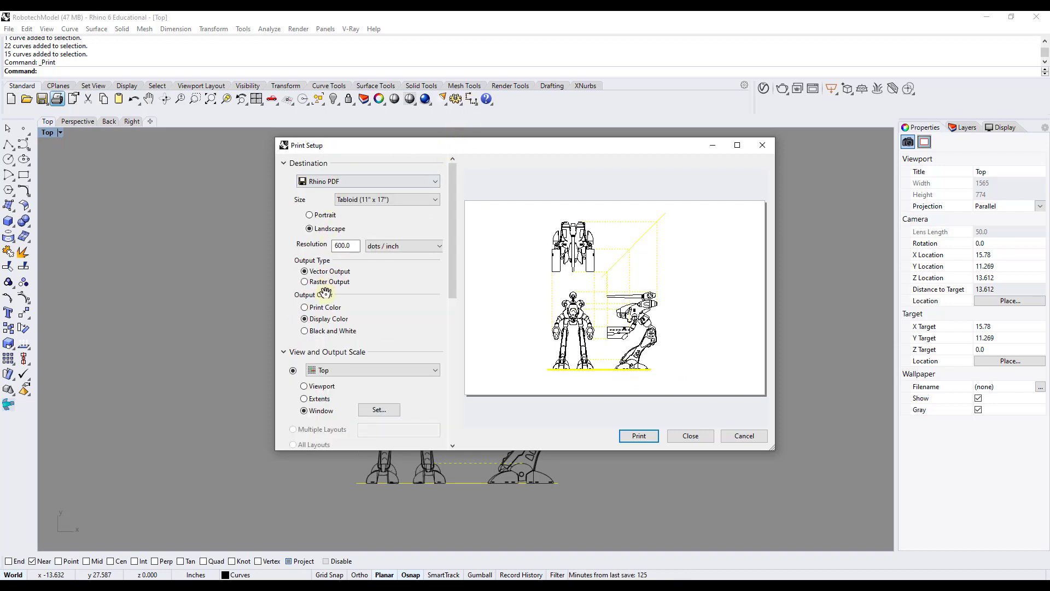
pyautogui.click(321, 333)
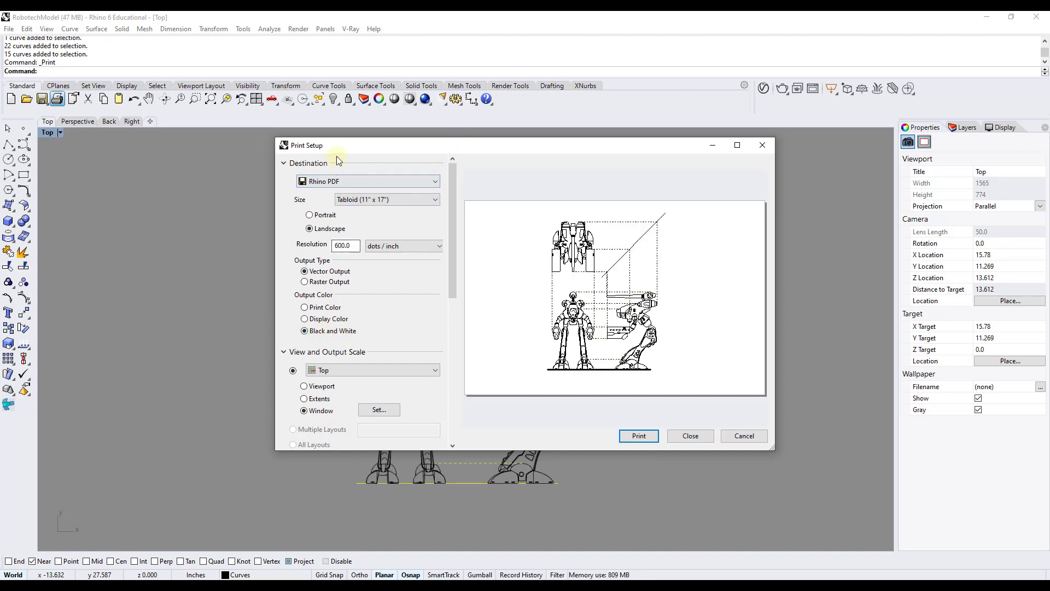
pyautogui.click(328, 319)
pyautogui.click(319, 332)
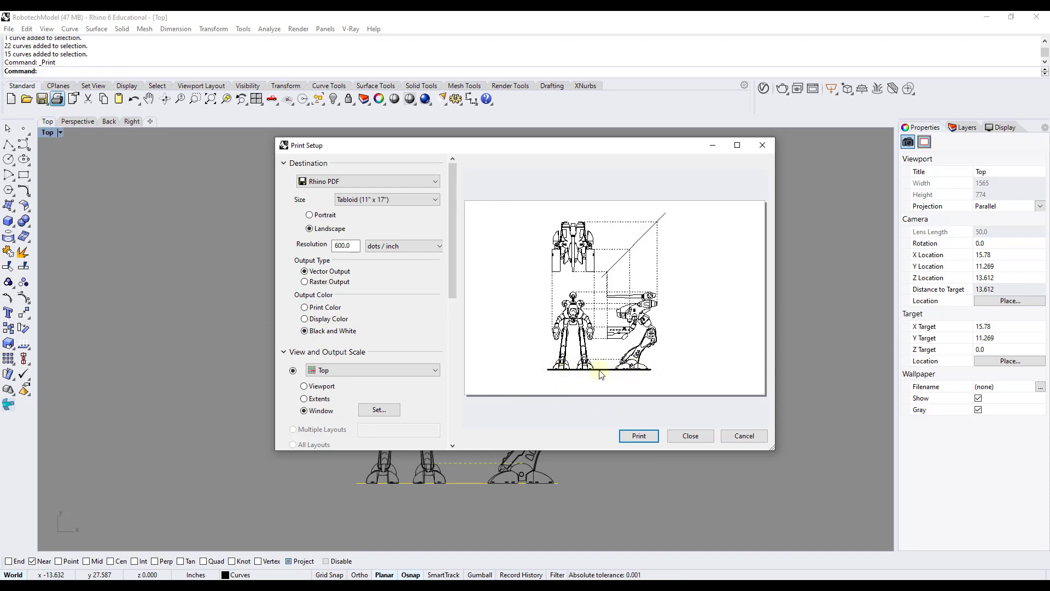
pyautogui.click(691, 436)
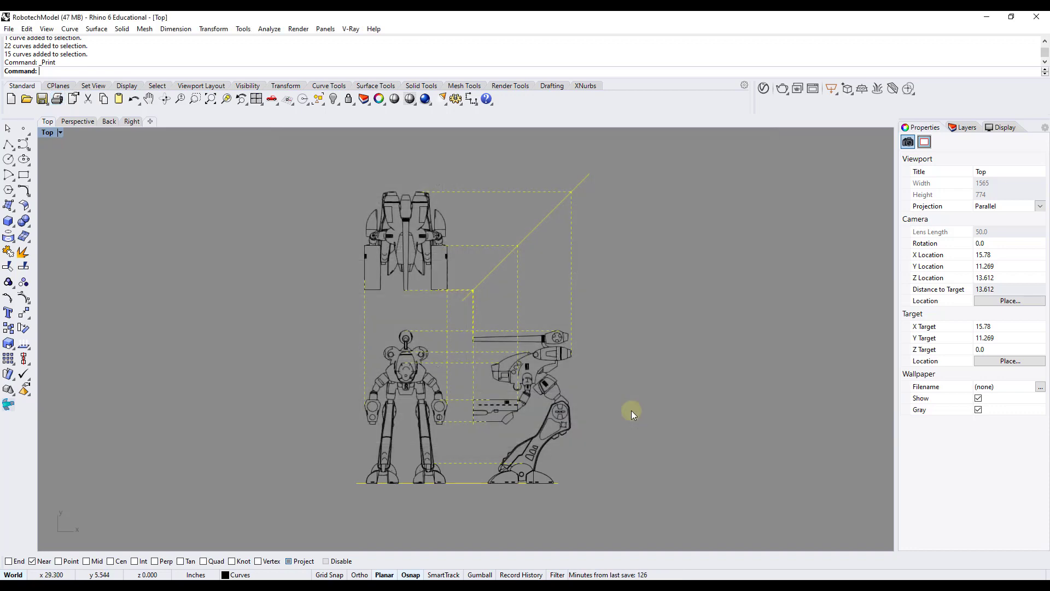
# - Set the diagonal projection line's print width to 0.7
pyautogui.click(493, 268)
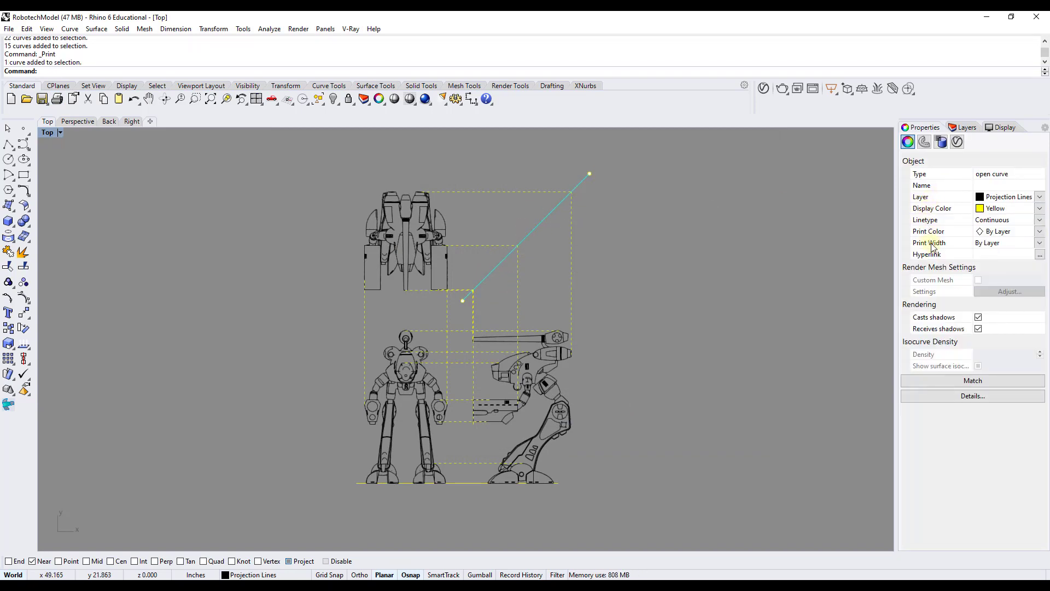
pyautogui.click(987, 243)
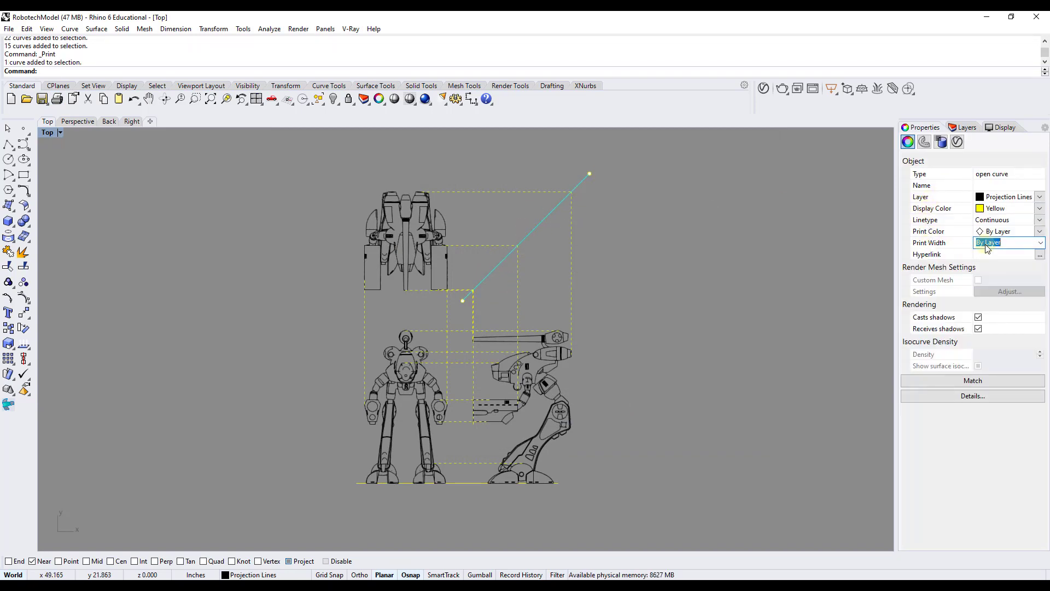
pyautogui.click(1040, 242)
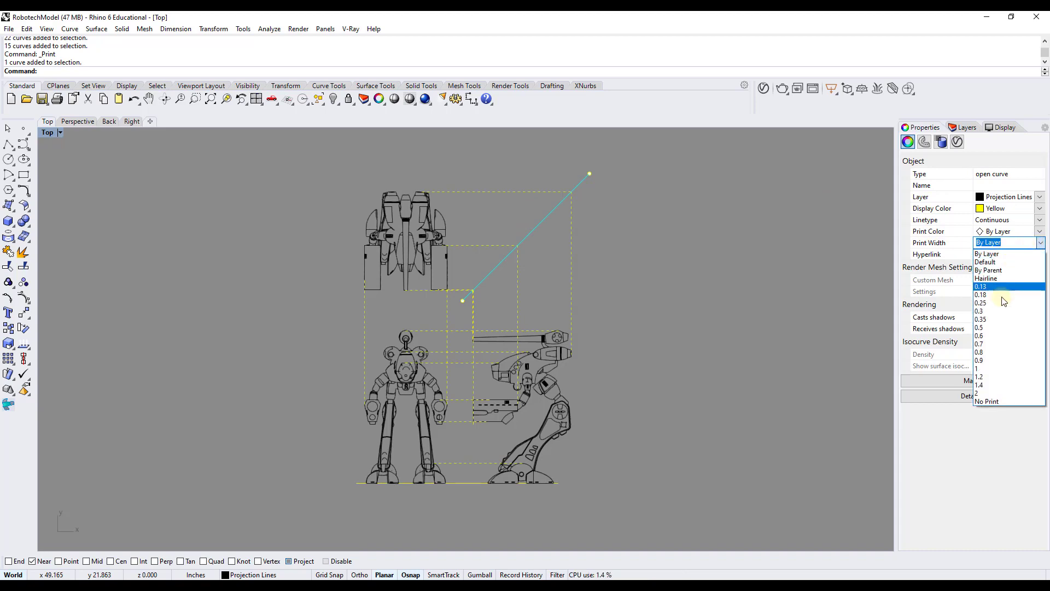
pyautogui.click(995, 344)
pyautogui.click(773, 257)
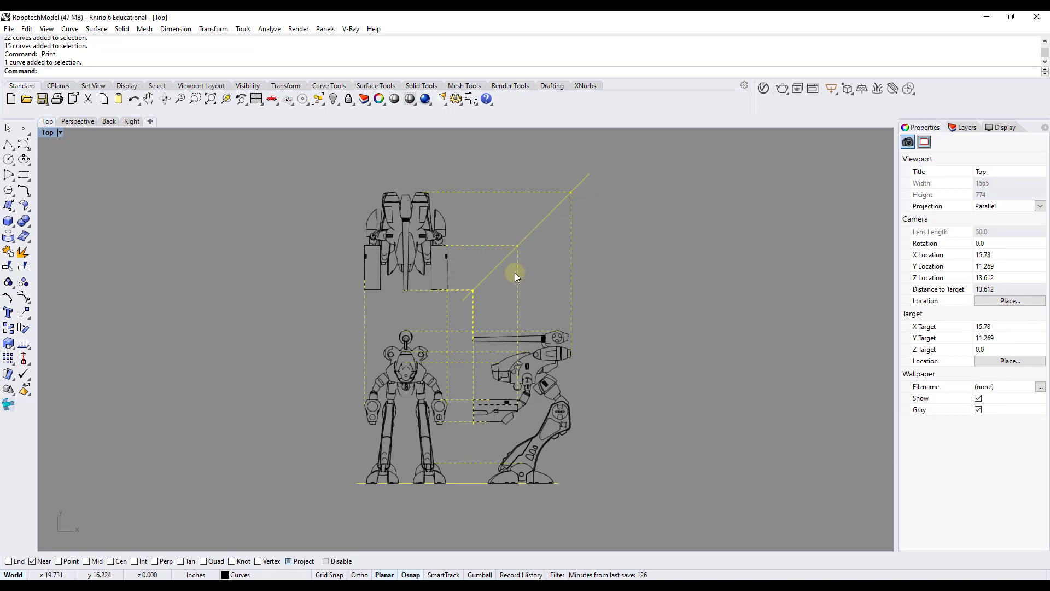
# - Open the print setup again and choose Rhino PDF as the print destination
pyautogui.click(57, 98)
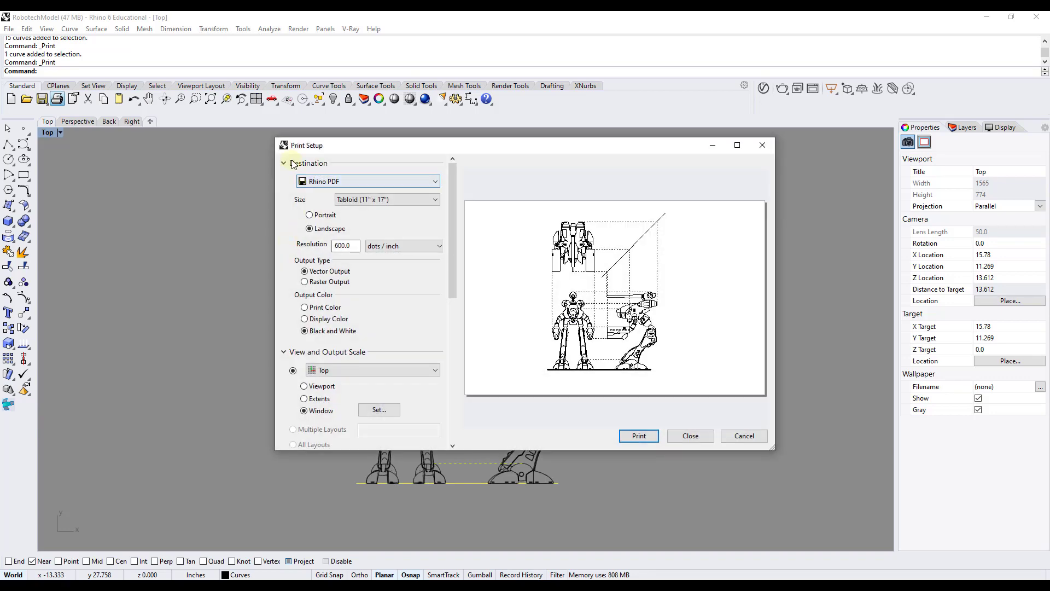
pyautogui.click(317, 182)
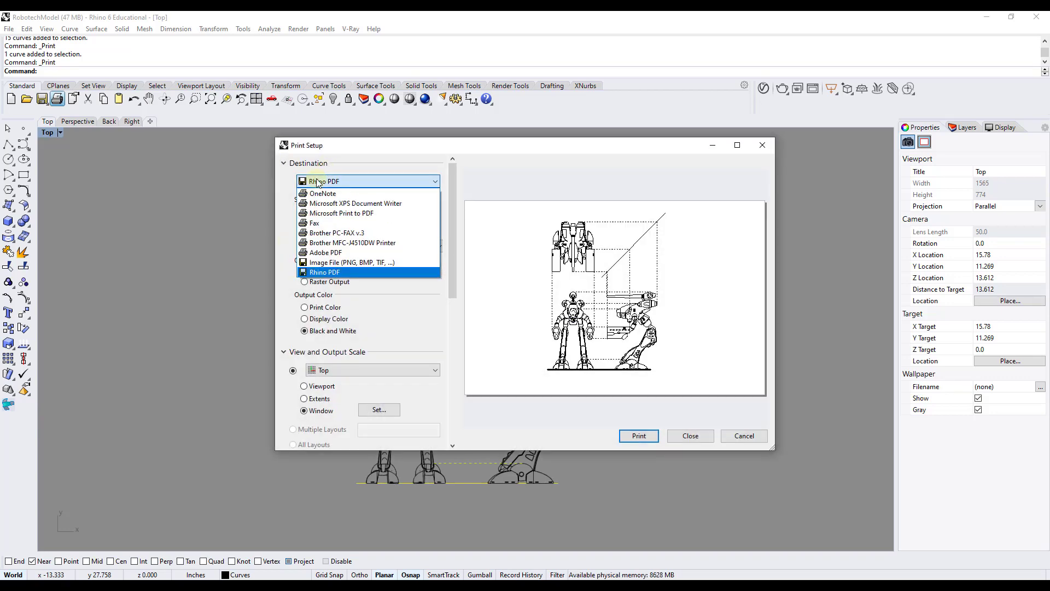
pyautogui.click(327, 275)
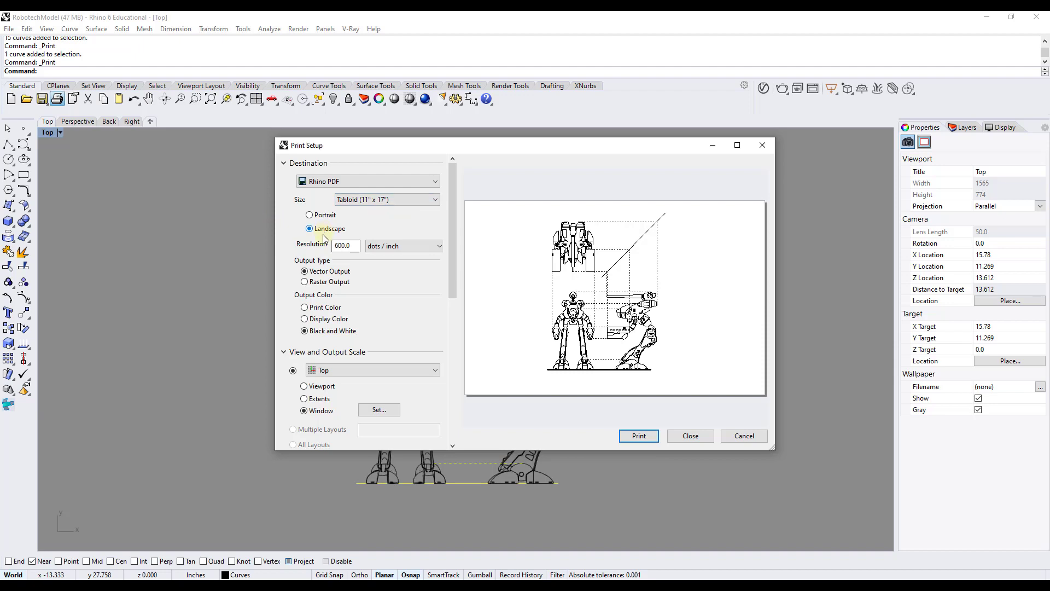
# - Keep Vector Output, compare Display Color with Black and White in the print preview, and close the print setup
pyautogui.click(321, 281)
pyautogui.click(321, 272)
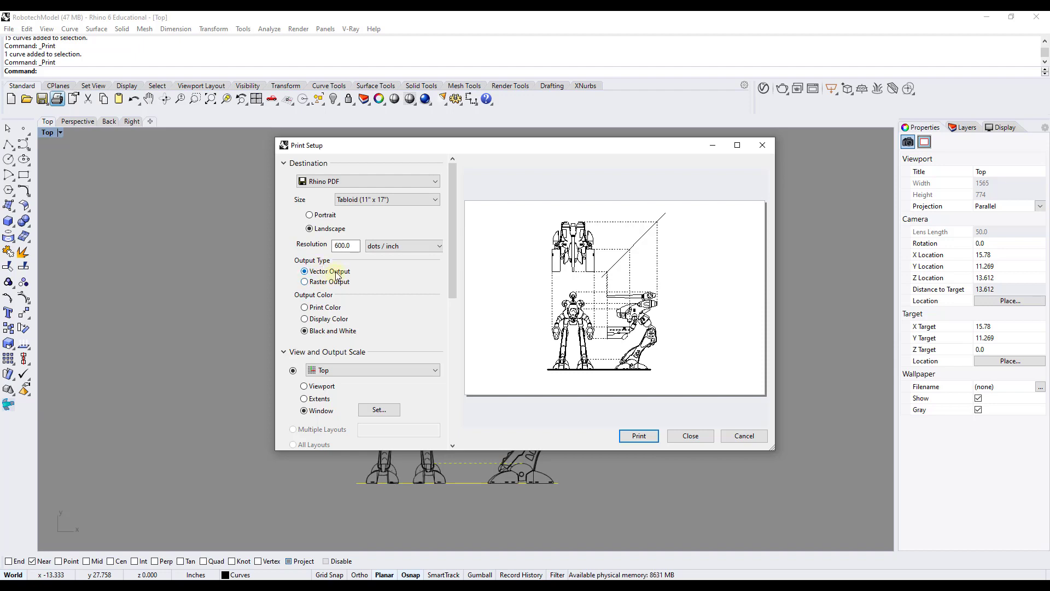
pyautogui.click(317, 320)
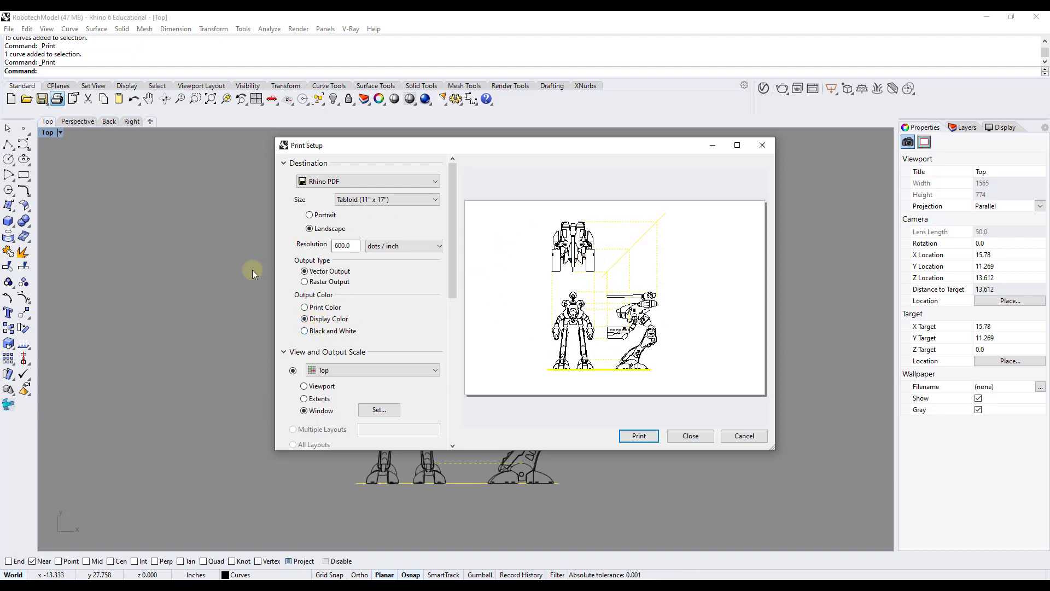
pyautogui.moveTo(382, 149); pyautogui.dragTo(448, 136)
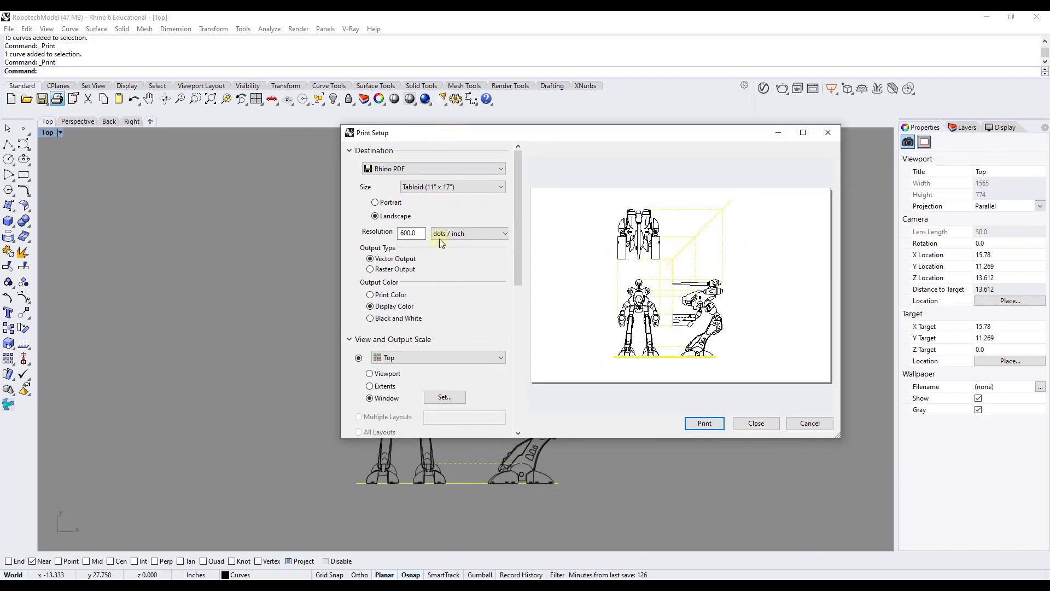
pyautogui.click(398, 318)
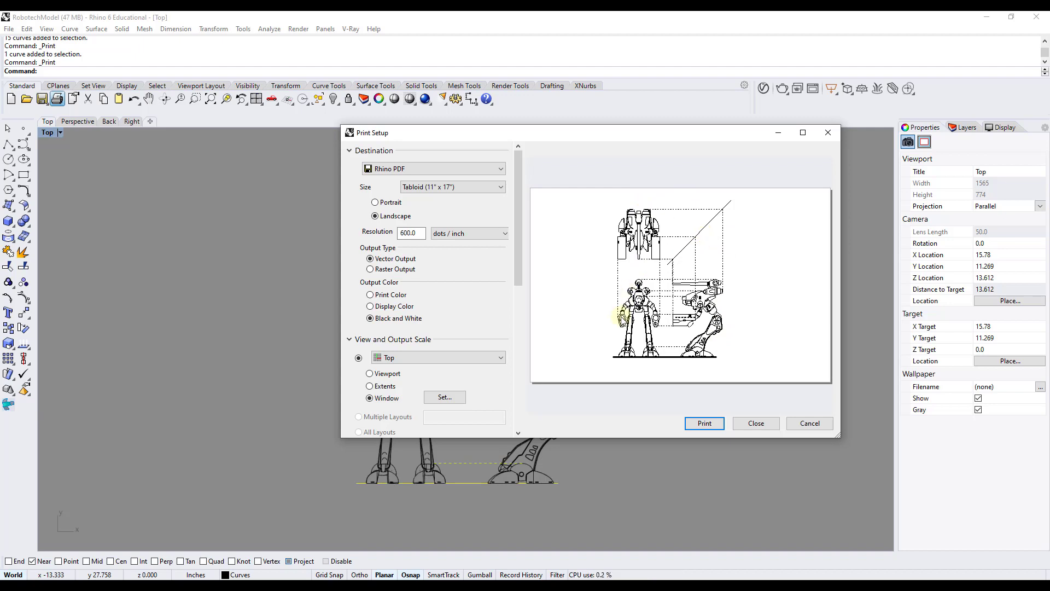
pyautogui.click(760, 428)
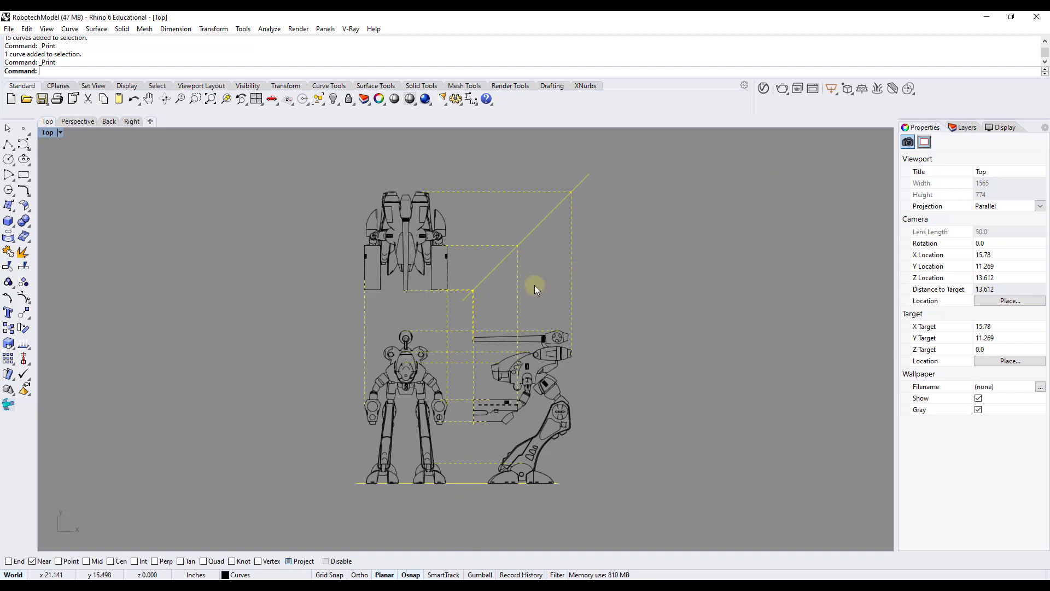
# - Review the print width options for the dashed projection line that turns at the middle of the diagonal
pyautogui.click(517, 297)
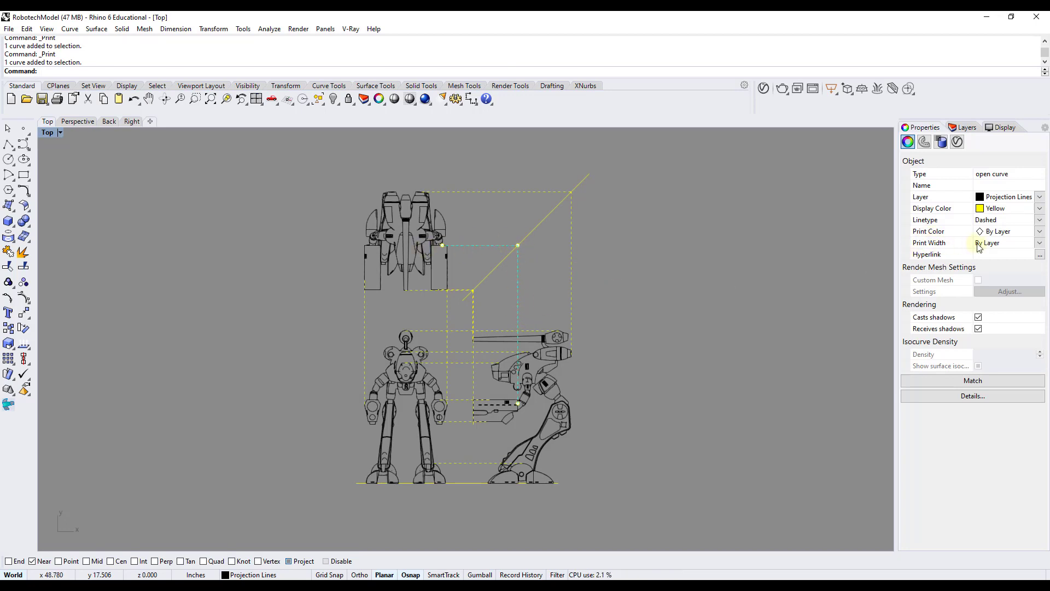
pyautogui.click(994, 244)
pyautogui.click(1039, 244)
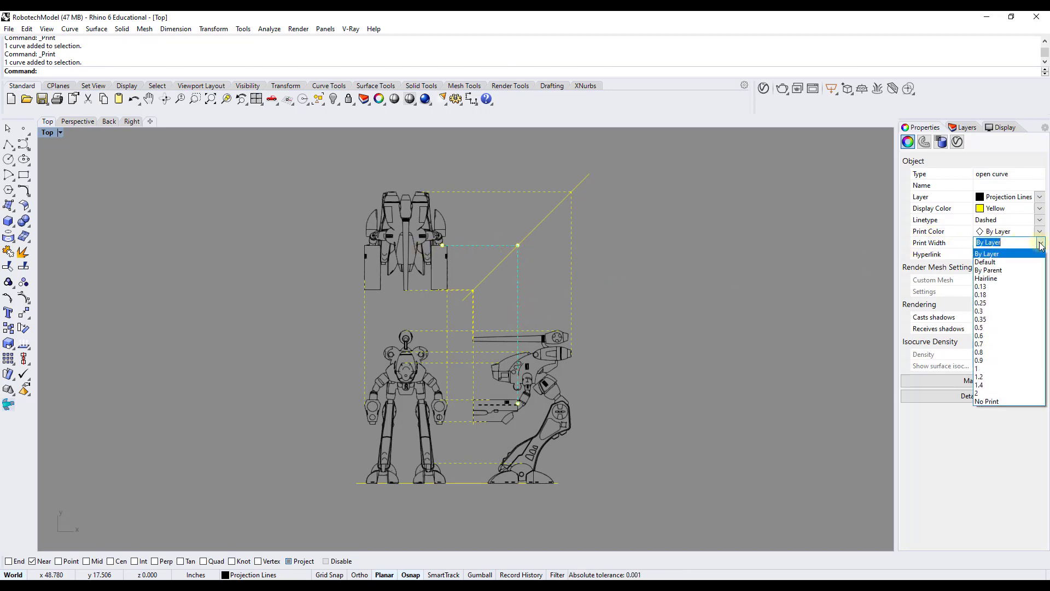
pyautogui.click(1040, 244)
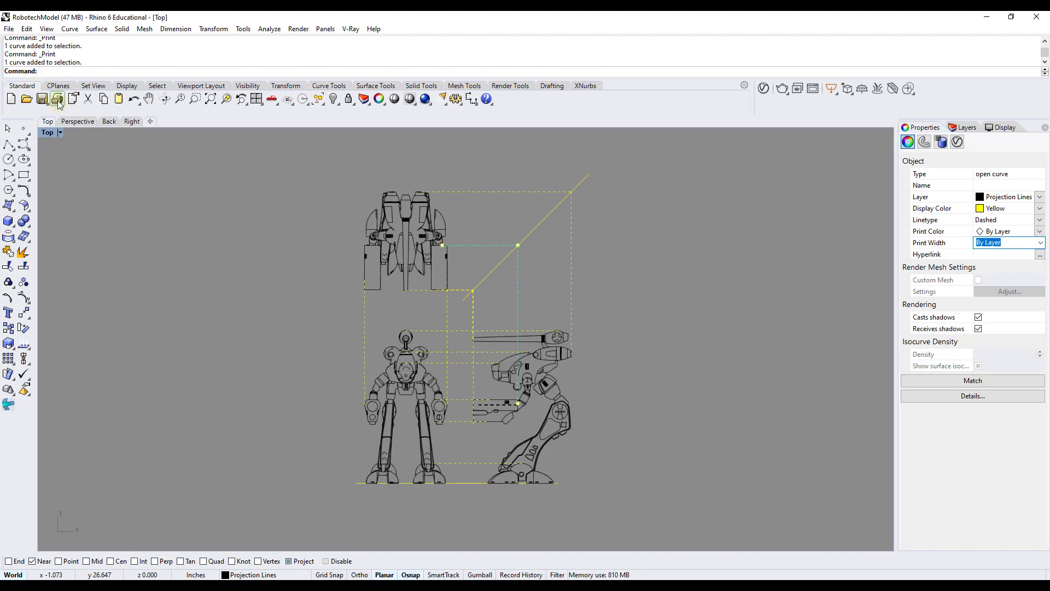
pyautogui.click(133, 181)
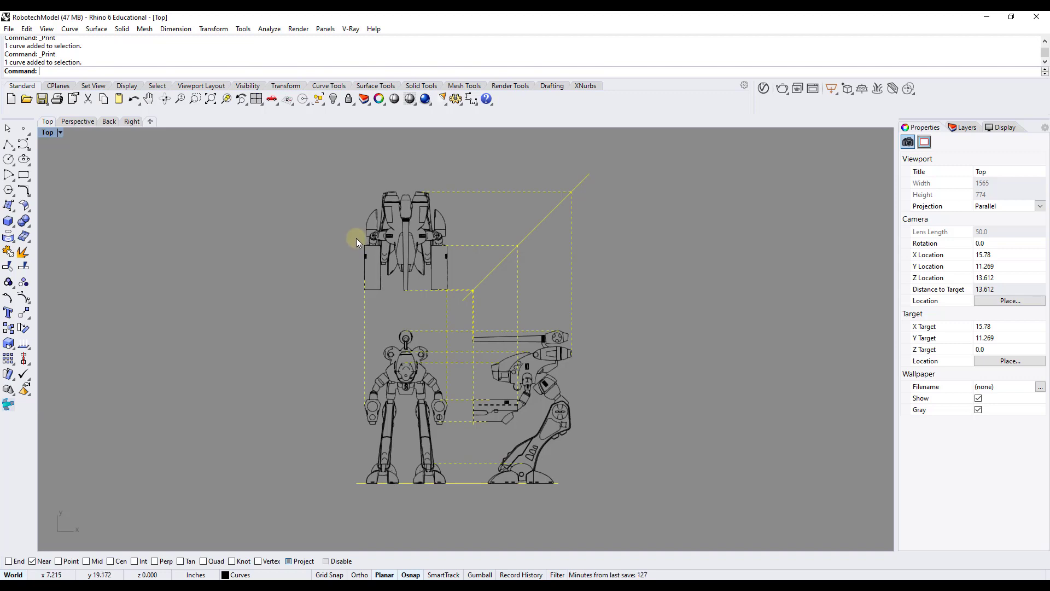
# - Run PrintDisplay for the model viewports and set its state to On
pyautogui.moveTo(501, 268); pyautogui.dragTo(480, 269, button='right')
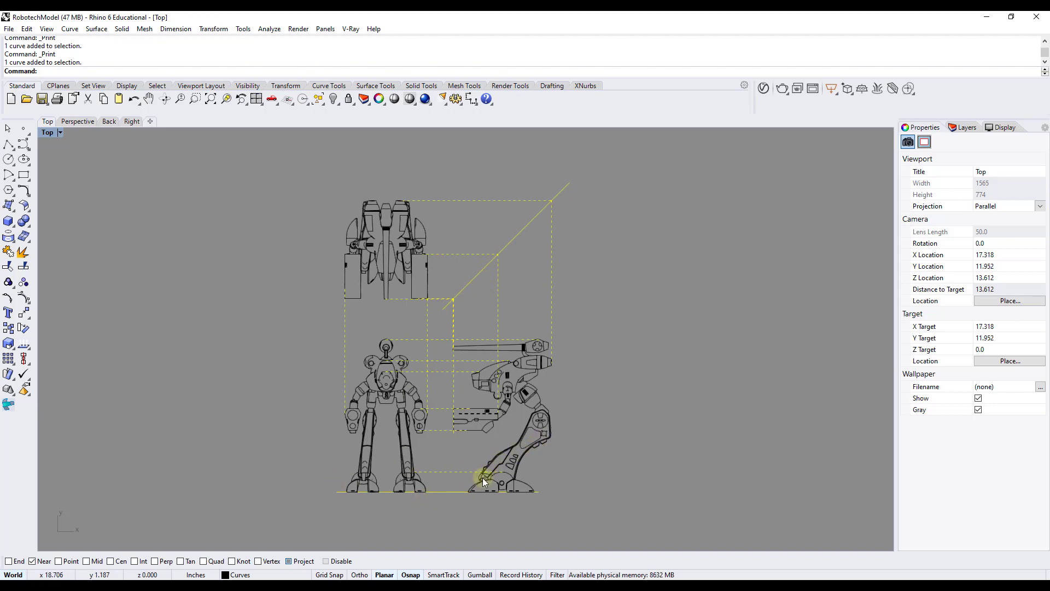
pyautogui.scroll(2, 482, 478)
pyautogui.moveTo(441, 437)
pyautogui.mouseDown(button='right')
pyautogui.moveTo(459, 458)
pyautogui.moveTo(439, 429)
pyautogui.mouseUp(button='right')
pyautogui.scroll(-1, 456, 462)
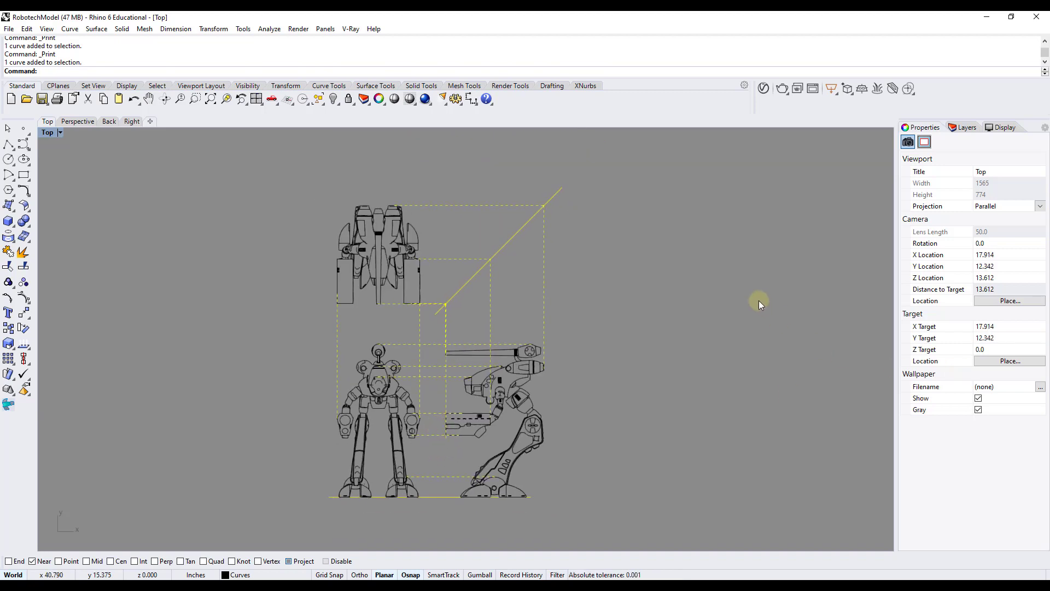
pyautogui.write('Print')
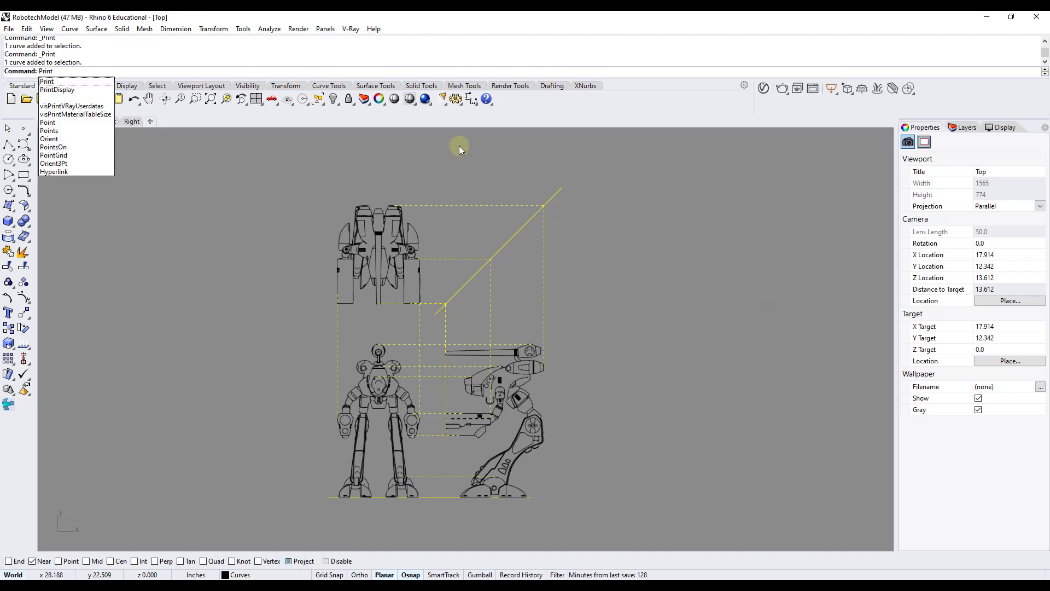
pyautogui.click(54, 90)
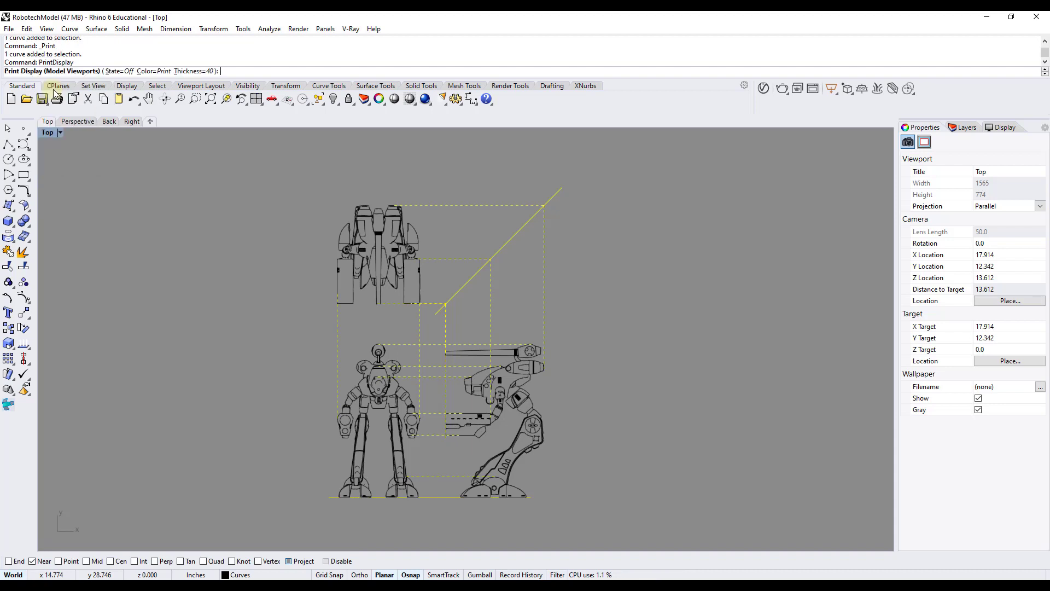
pyautogui.click(120, 72)
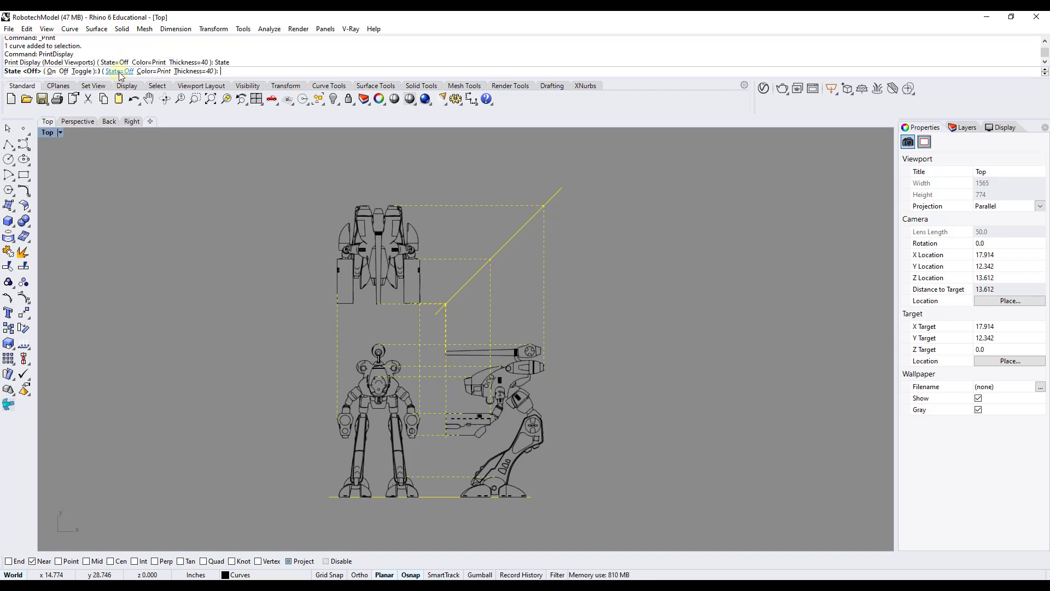
pyautogui.click(51, 71)
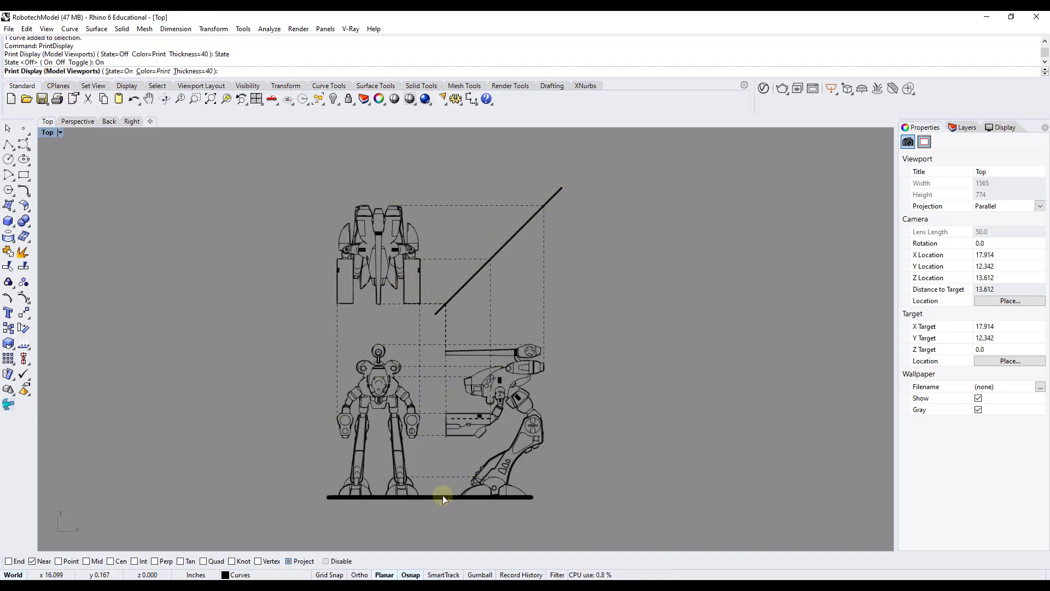
# - Set the print display color mode to Display and finish the PrintDisplay command
pyautogui.click(152, 71)
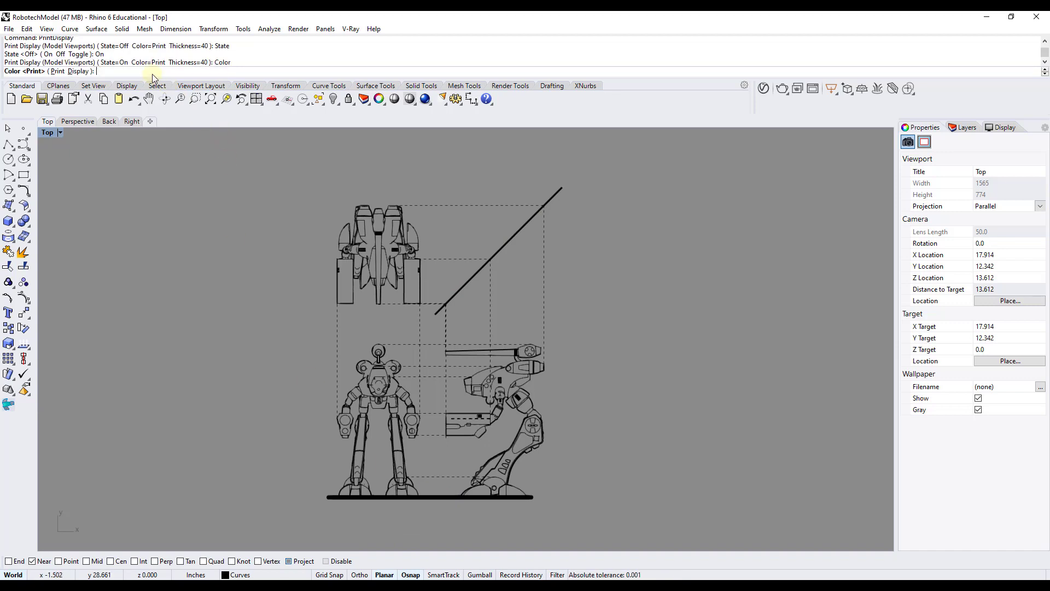
pyautogui.click(78, 72)
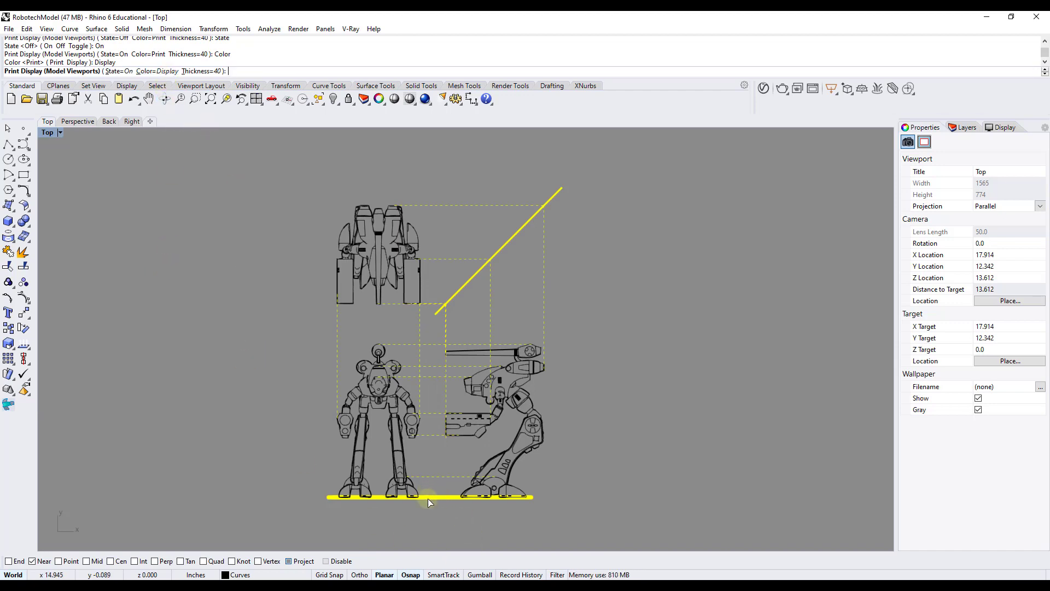
pyautogui.rightClick(200, 286)
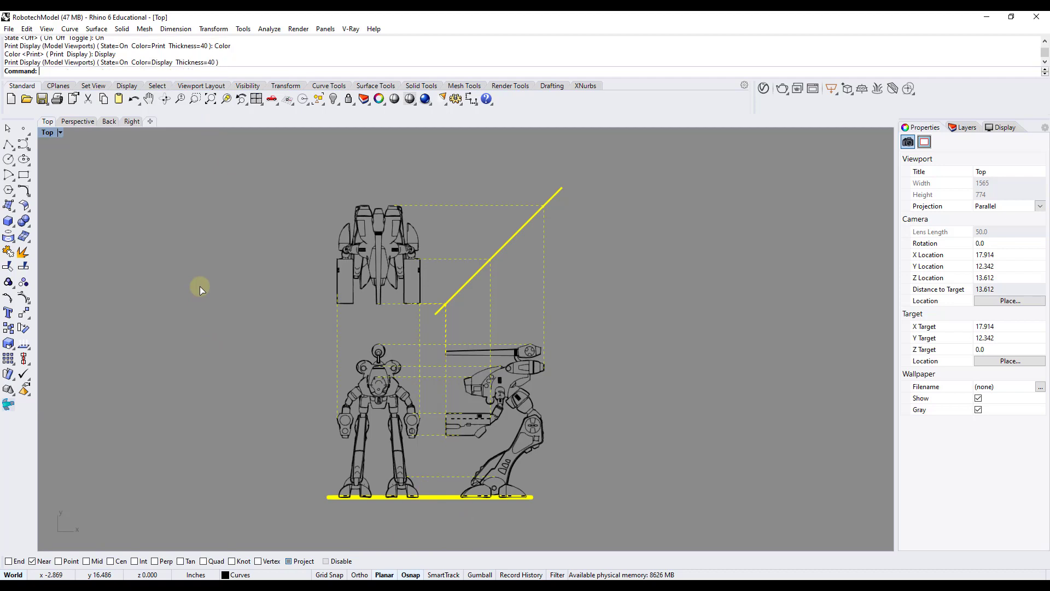
# - Inspect the linetype and print width properties of the ground line, the diagonal line and the dashed projection lines
pyautogui.moveTo(339, 436); pyautogui.dragTo(289, 397, button='right')
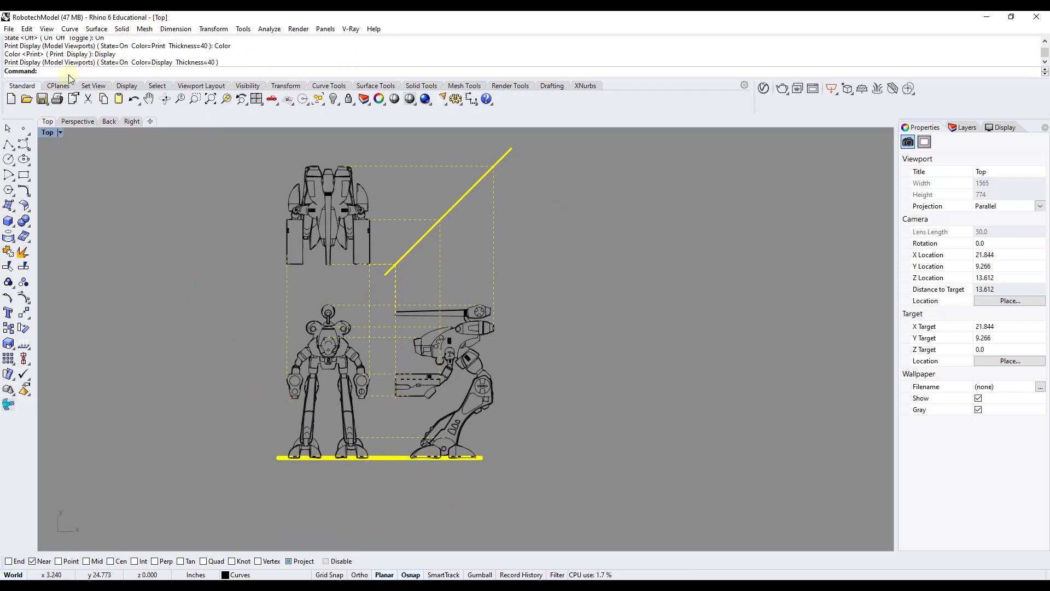
pyautogui.moveTo(254, 374); pyautogui.dragTo(266, 409, button='right')
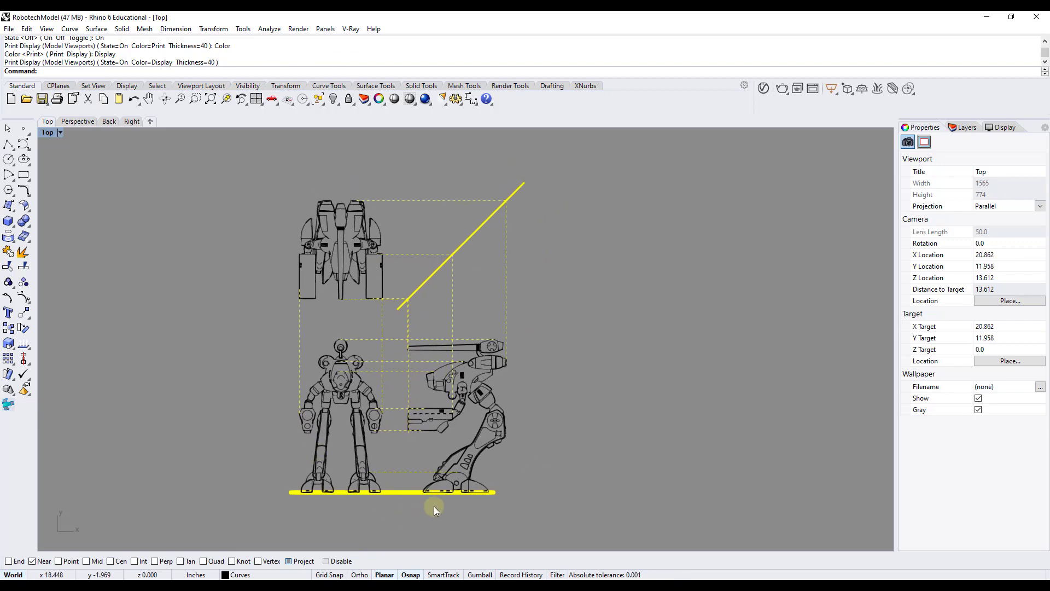
pyautogui.click(406, 491)
pyautogui.click(453, 247)
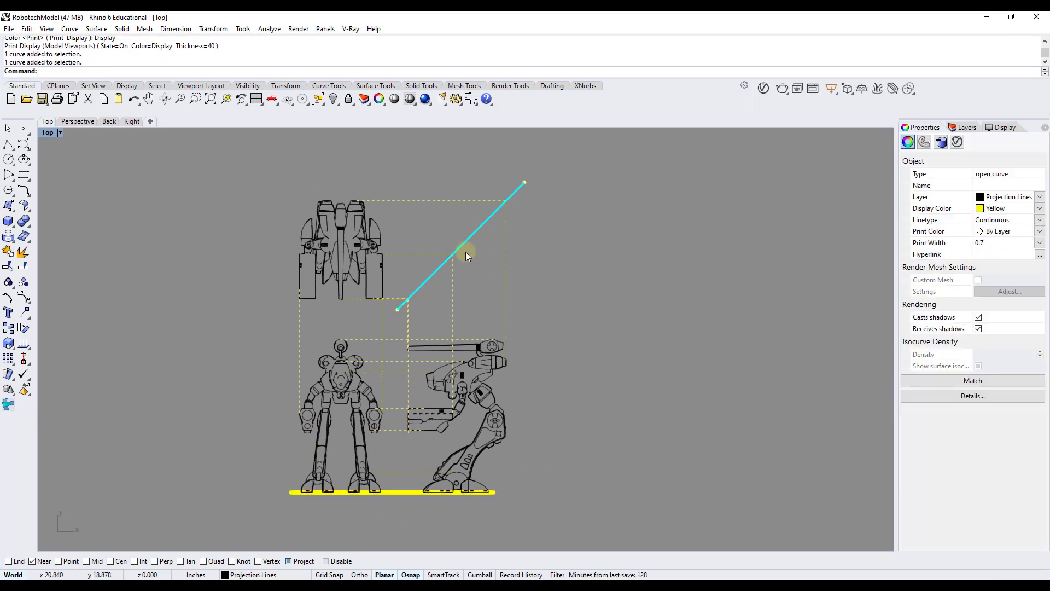
pyautogui.click(477, 199)
pyautogui.click(401, 254)
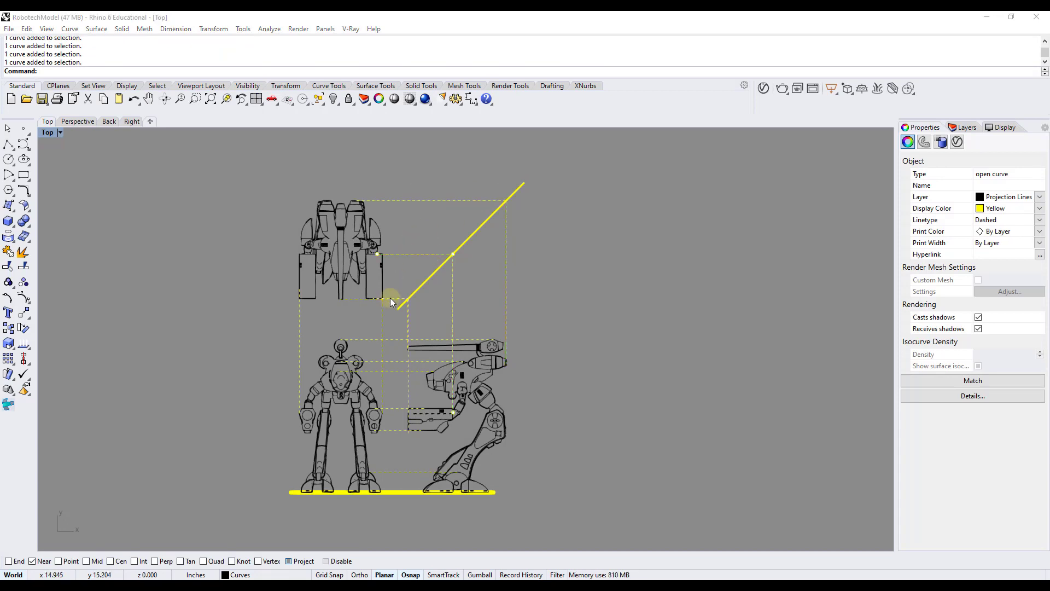
pyautogui.click(389, 298)
pyautogui.click(404, 270)
pyautogui.click(429, 274)
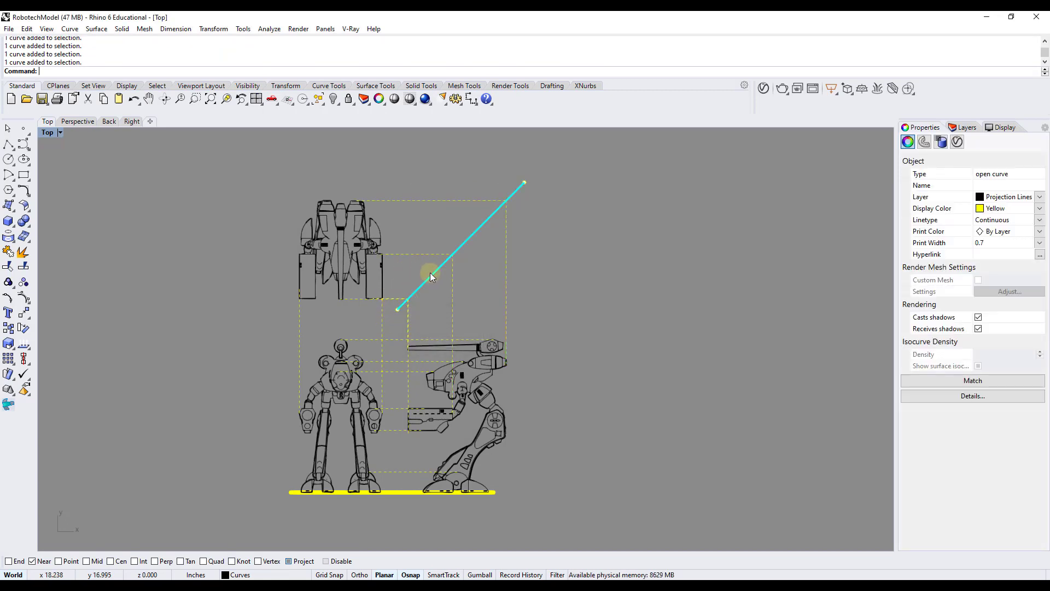
pyautogui.click(392, 492)
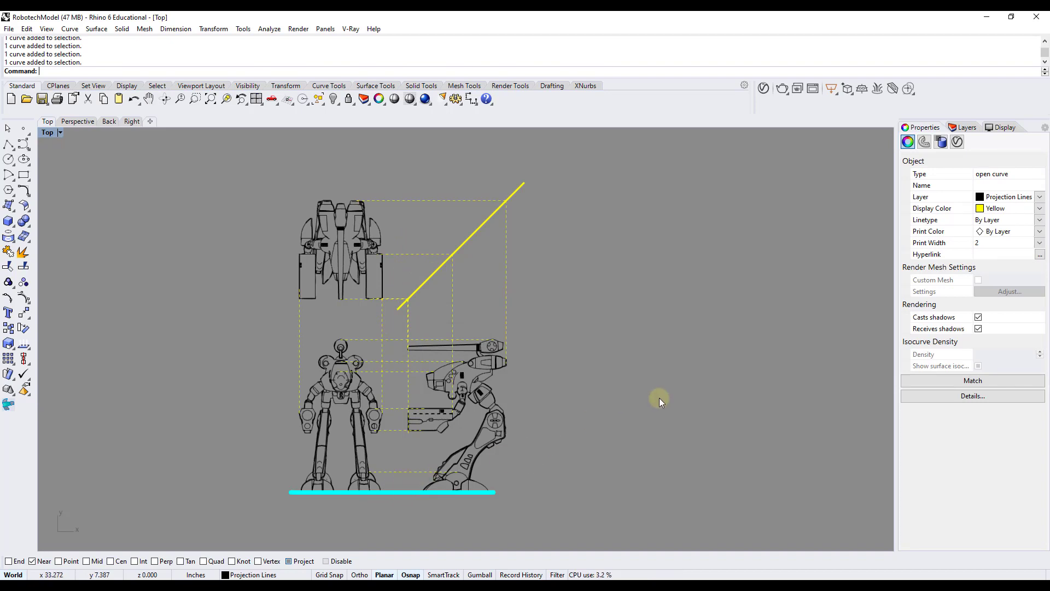
pyautogui.click(511, 502)
# - Set the print width of the ground line under the front and side views to 1
pyautogui.click(412, 493)
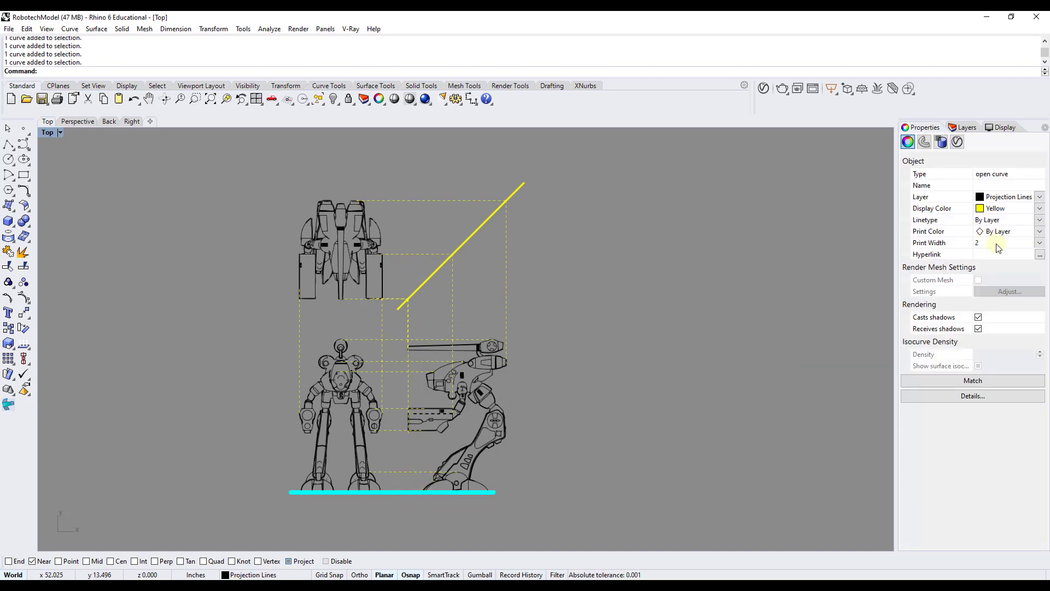
pyautogui.click(1038, 242)
pyautogui.click(1039, 242)
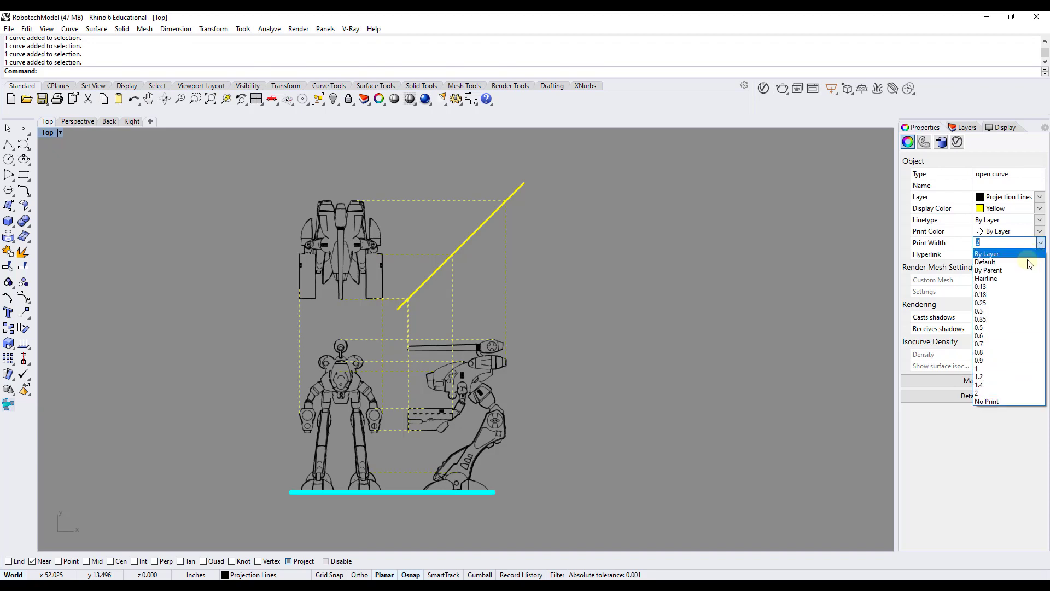
pyautogui.click(998, 368)
pyautogui.click(746, 325)
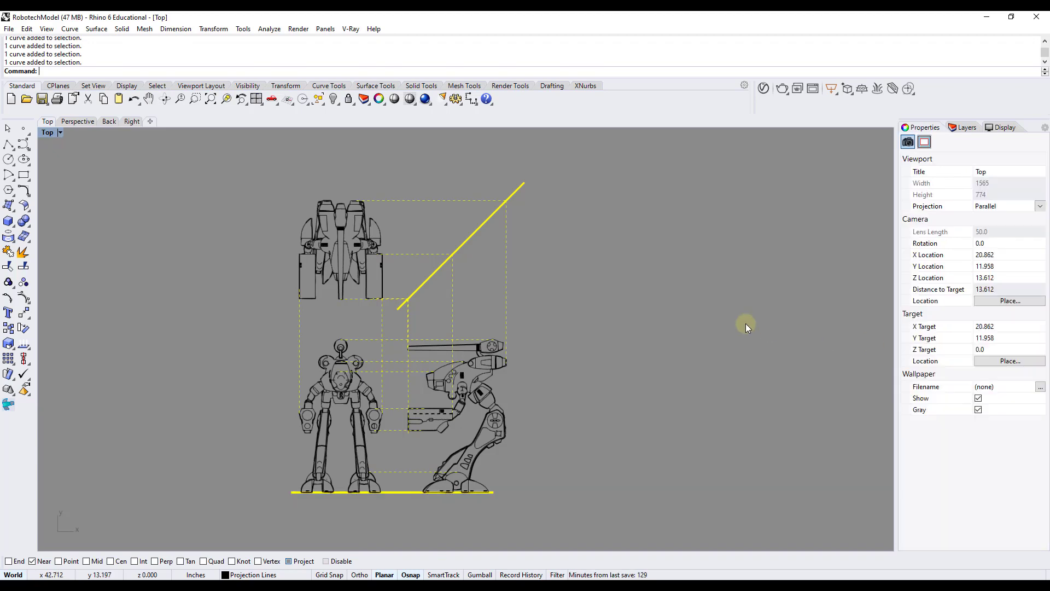
# - Set the diagonal projection line's print width to 0.3
pyautogui.click(438, 267)
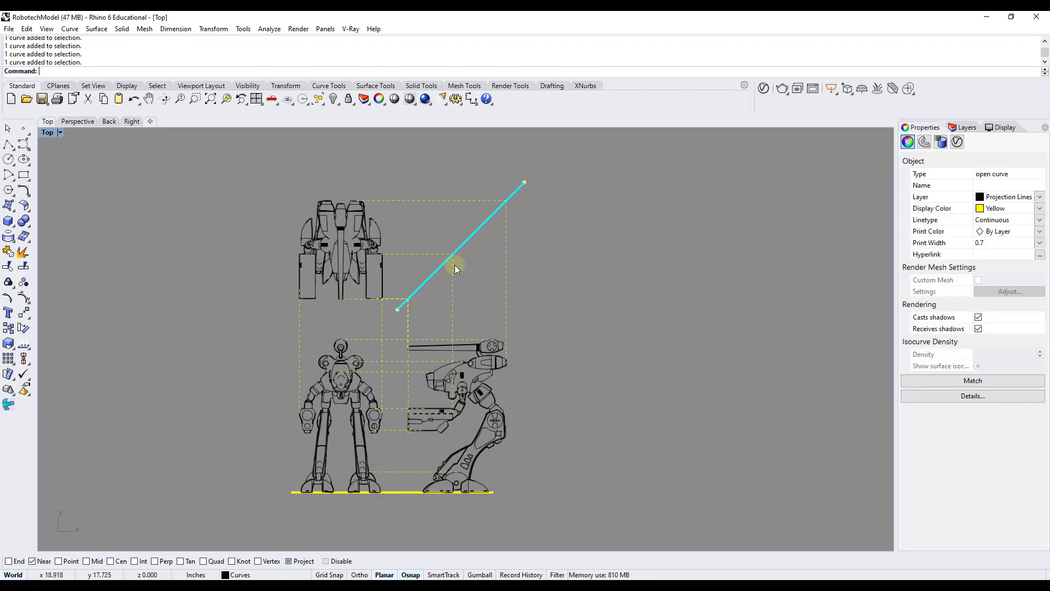
pyautogui.click(1039, 243)
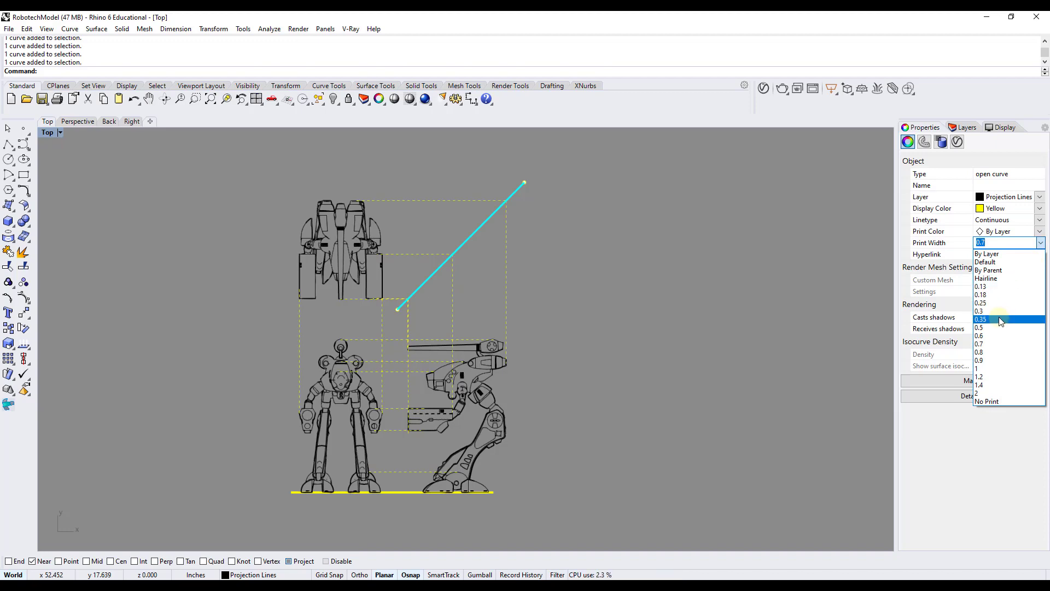
pyautogui.click(1000, 311)
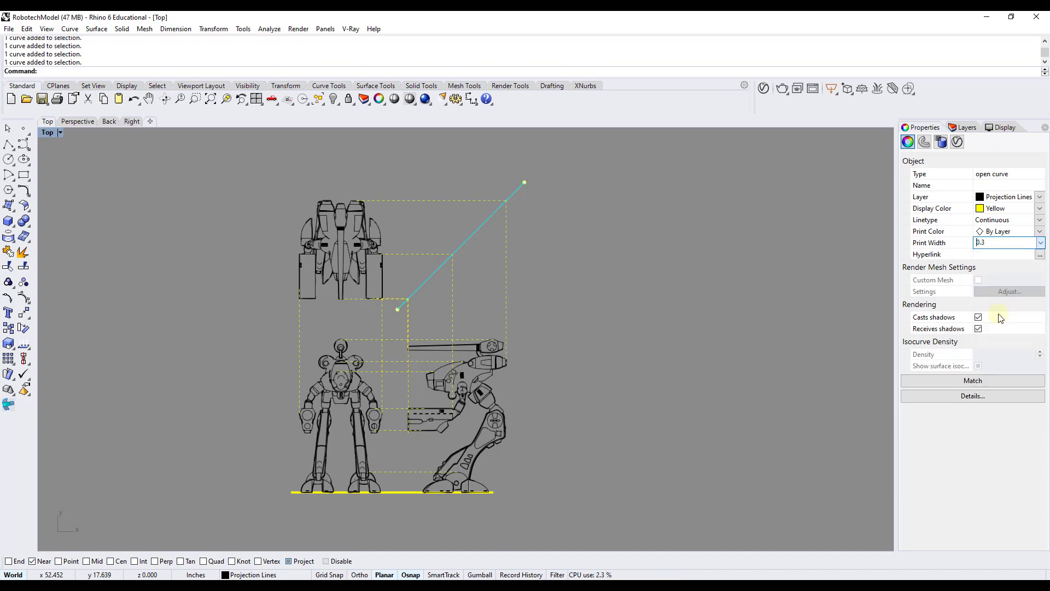
pyautogui.click(763, 256)
# - Set the print width of the dashed projection line that turns at the middle of the diagonal to Hairline
pyautogui.scroll(3, 456, 250)
pyautogui.scroll(4, 458, 252)
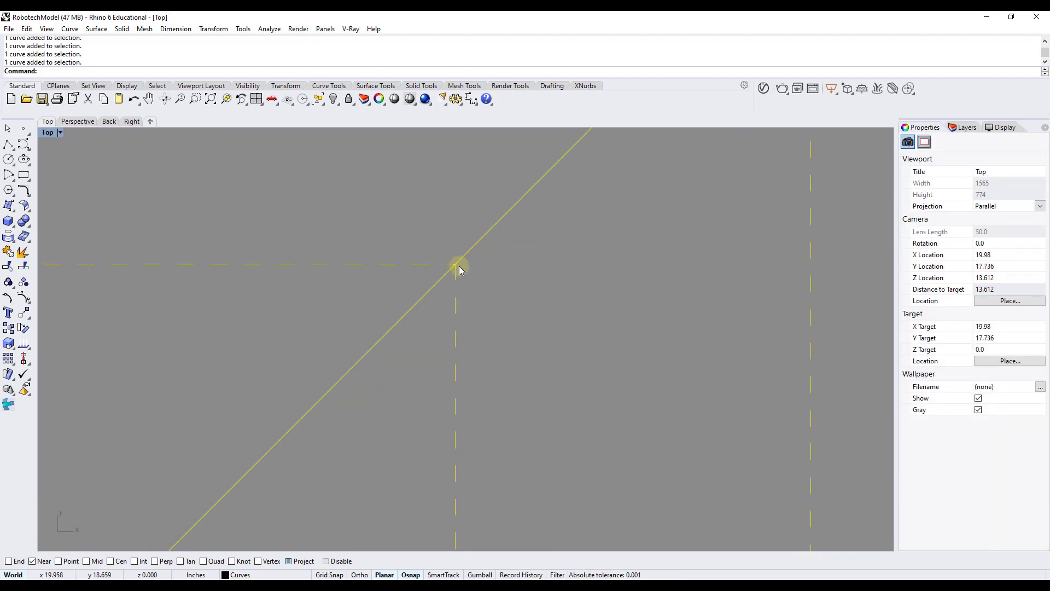
pyautogui.click(427, 264)
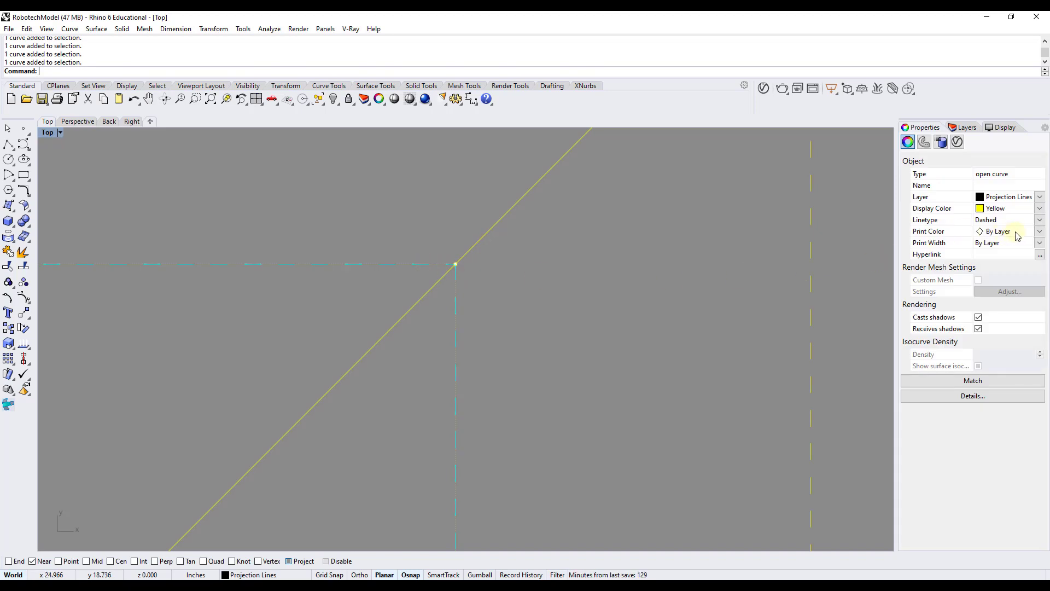
pyautogui.scroll(-2, 680, 263)
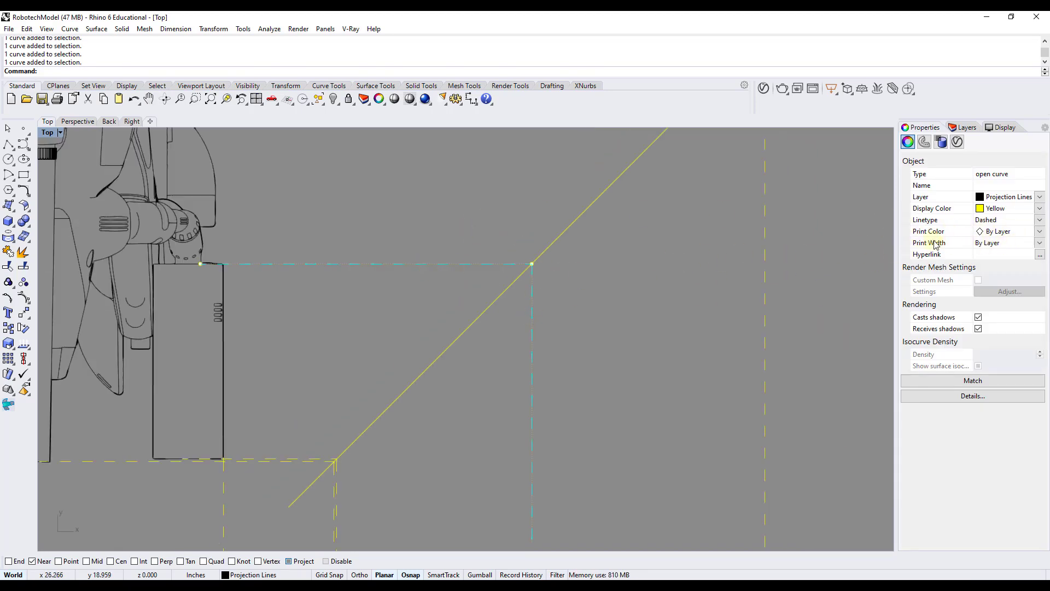
pyautogui.click(1028, 243)
pyautogui.click(1038, 243)
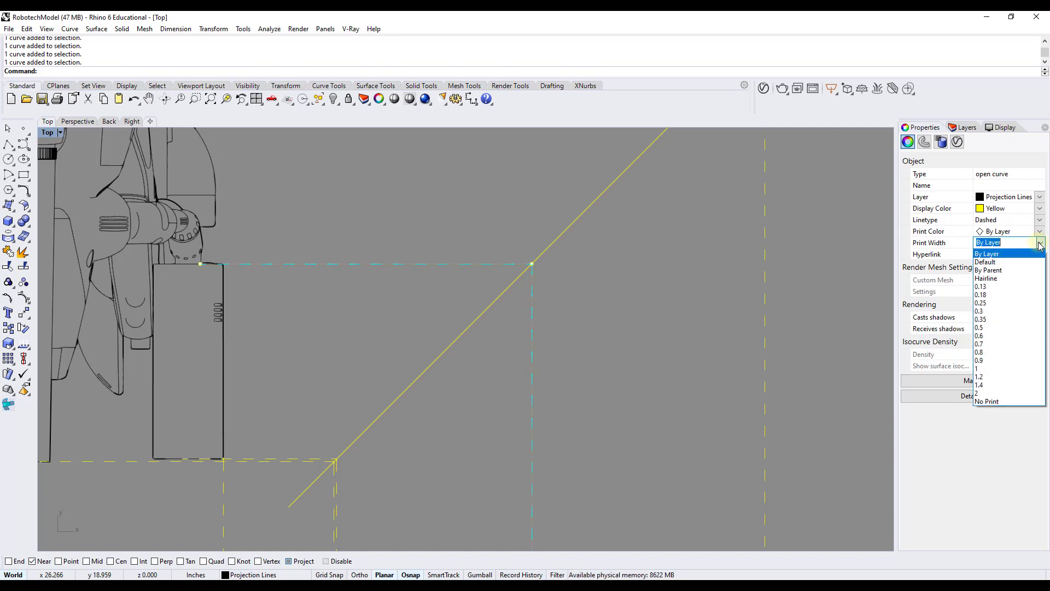
pyautogui.click(1020, 281)
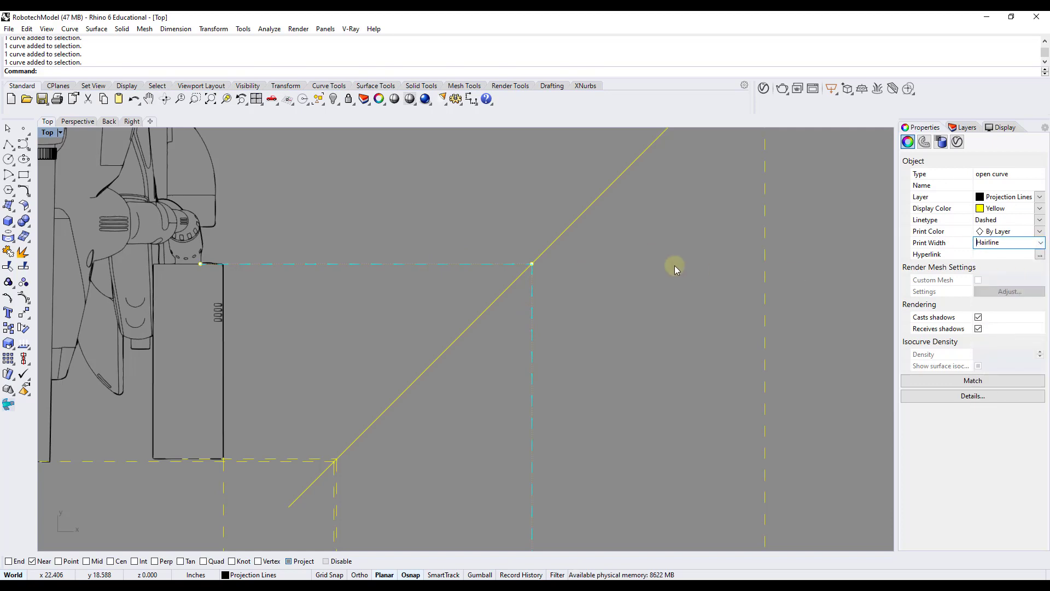
# - Set the diagonal projection line's print width to 0.5
pyautogui.click(673, 265)
pyautogui.scroll(-6, 618, 270)
pyautogui.scroll(5, 539, 276)
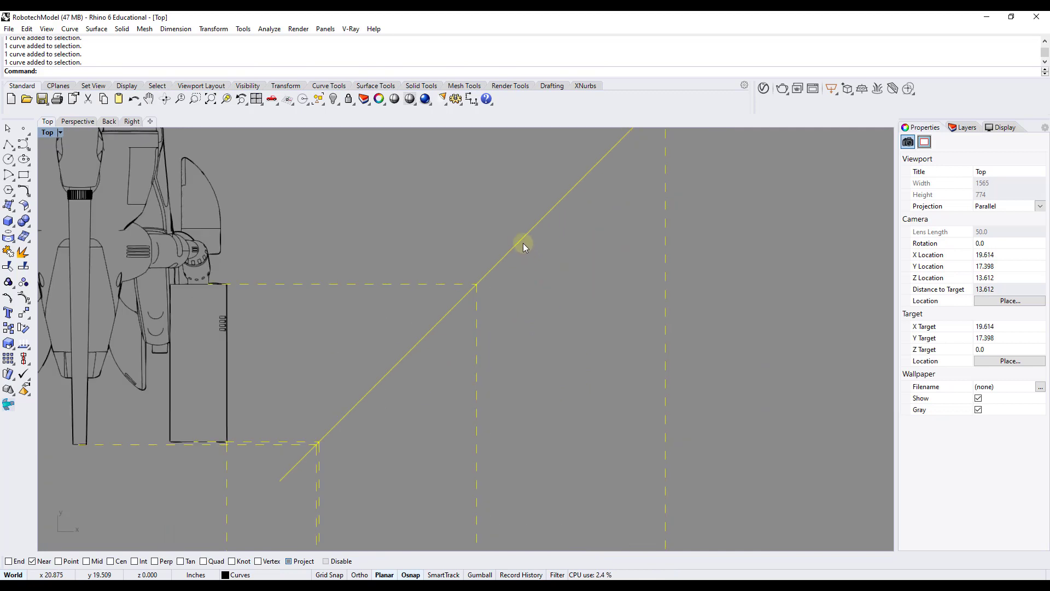
pyautogui.click(524, 241)
pyautogui.click(1040, 243)
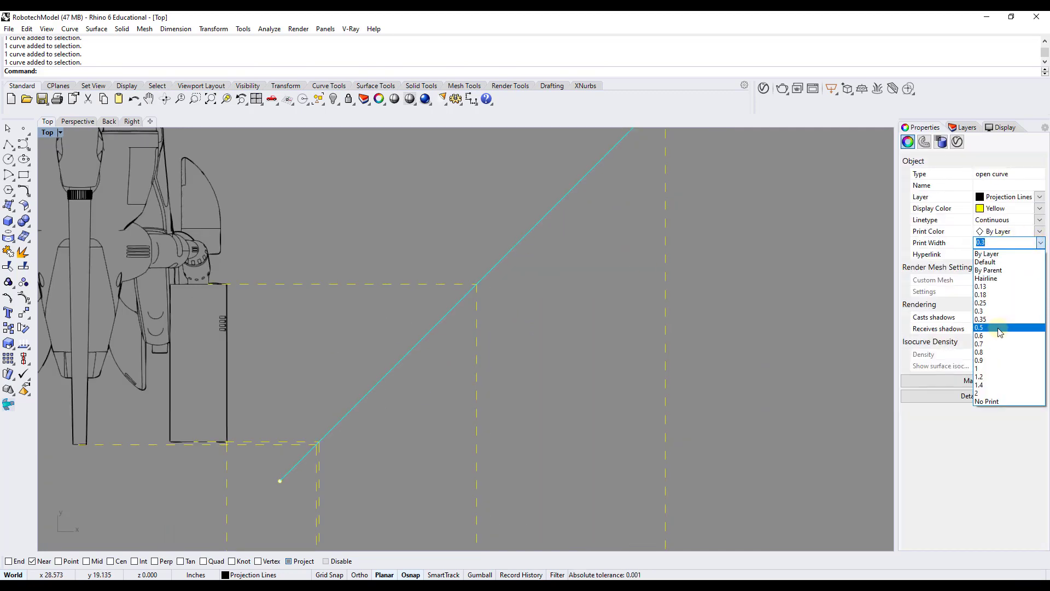
pyautogui.click(999, 328)
pyautogui.click(589, 304)
pyautogui.scroll(-4, 539, 284)
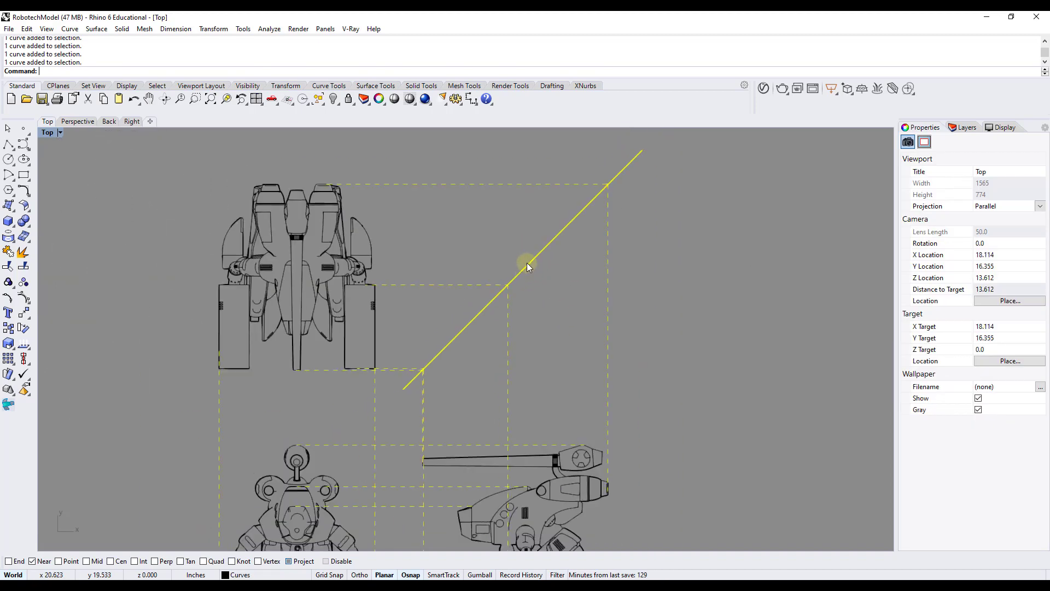
pyautogui.click(527, 264)
pyautogui.scroll(-3, 417, 334)
pyautogui.click(421, 335)
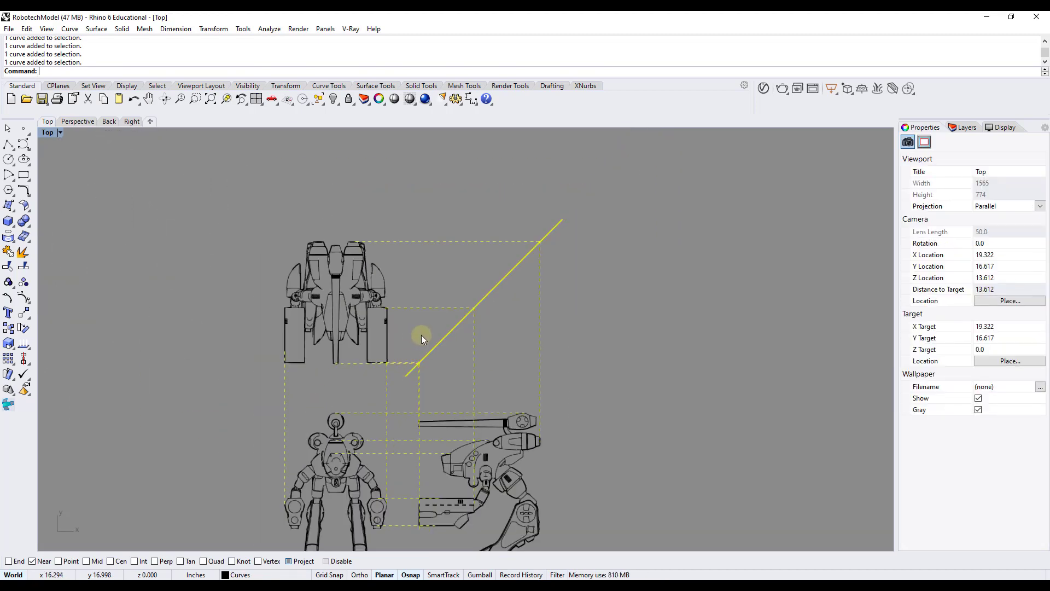
# - Select all the dashed projection lines between the top, front and side views and group them
pyautogui.scroll(3, 421, 335)
pyautogui.click(443, 280)
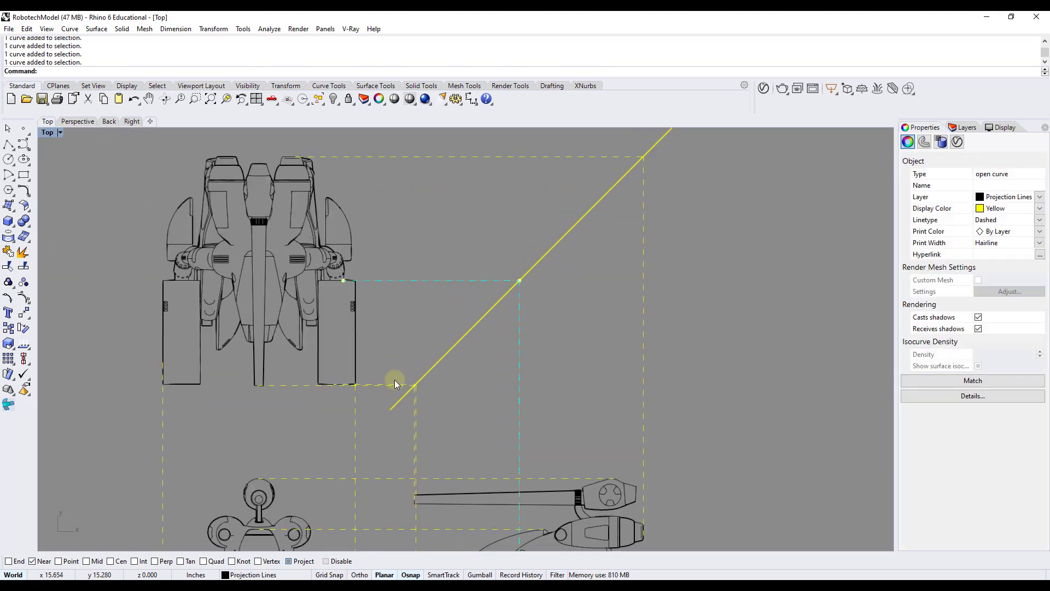
pyautogui.moveTo(379, 391); pyautogui.dragTo(380, 398)
pyautogui.moveTo(379, 406); pyautogui.dragTo(416, 321, button='right')
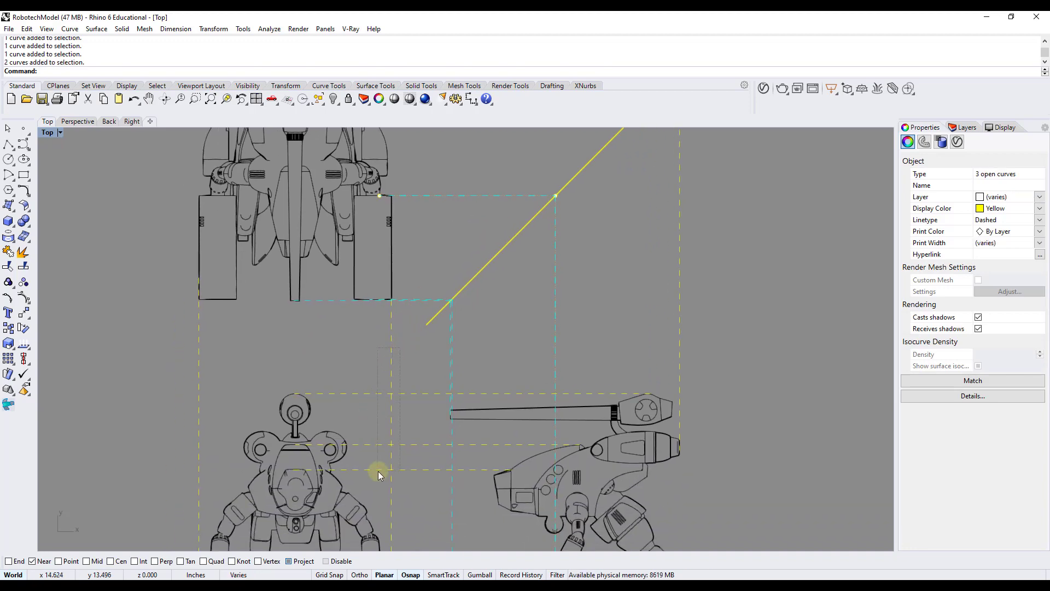
pyautogui.moveTo(378, 471); pyautogui.dragTo(379, 471)
pyautogui.keyDown('shift'); pyautogui.moveTo(182, 362); pyautogui.dragTo(179, 363); pyautogui.keyUp('shift')
pyautogui.scroll(-4, 449, 322)
pyautogui.moveTo(607, 277); pyautogui.dragTo(524, 316, button='right')
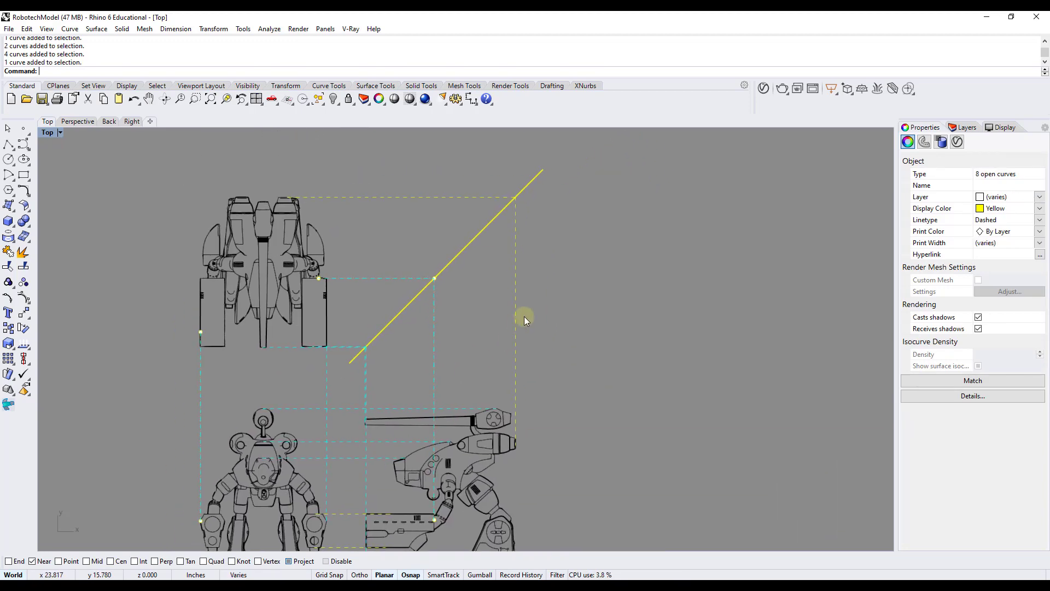
pyautogui.keyDown('shift'); pyautogui.moveTo(500, 332); pyautogui.dragTo(499, 331); pyautogui.keyUp('shift')
pyautogui.scroll(-3, 397, 213)
pyautogui.scroll(5, 360, 382)
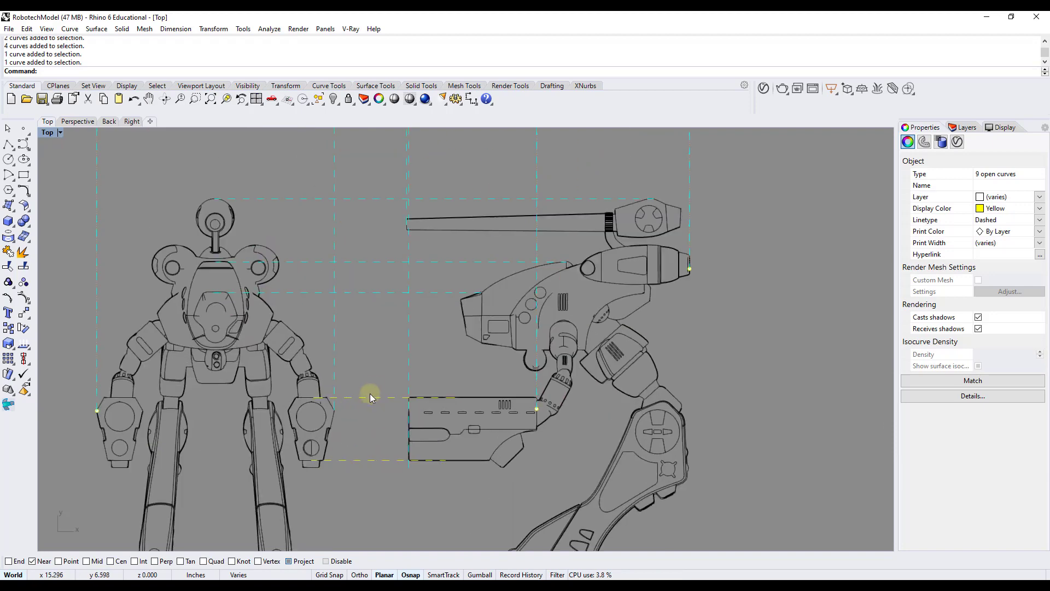
pyautogui.keyDown('shift'); pyautogui.moveTo(363, 451); pyautogui.dragTo(363, 470); pyautogui.keyUp('shift')
pyautogui.moveTo(368, 471); pyautogui.dragTo(351, 290, button='right')
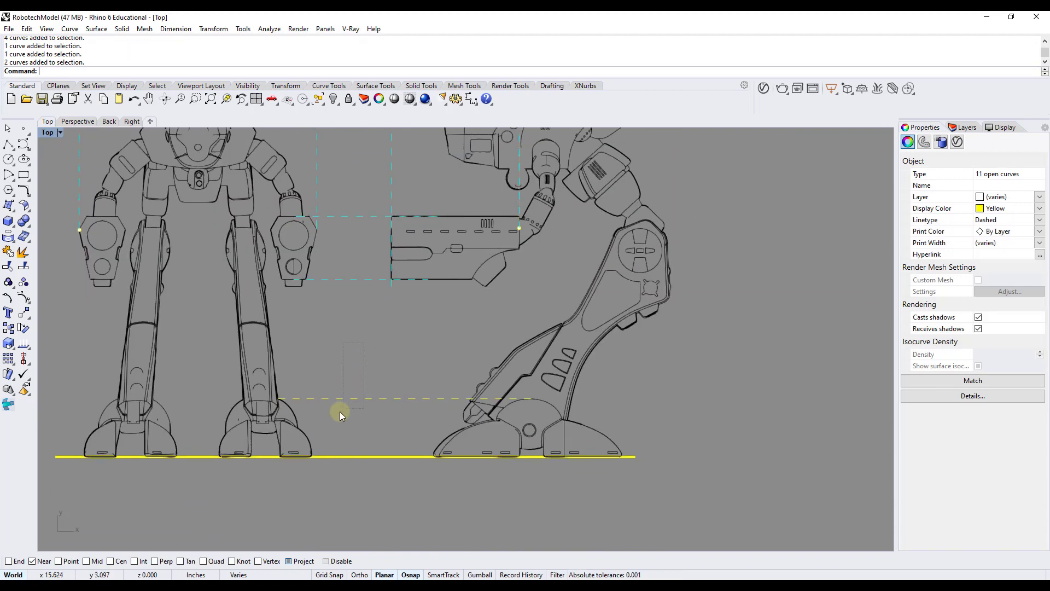
pyautogui.keyDown('shift'); pyautogui.moveTo(340, 411); pyautogui.dragTo(340, 412); pyautogui.keyUp('shift')
pyautogui.click(19, 282)
# - Set the print width of the grouped dashed projection lines to 0.18
pyautogui.scroll(-3, 375, 215)
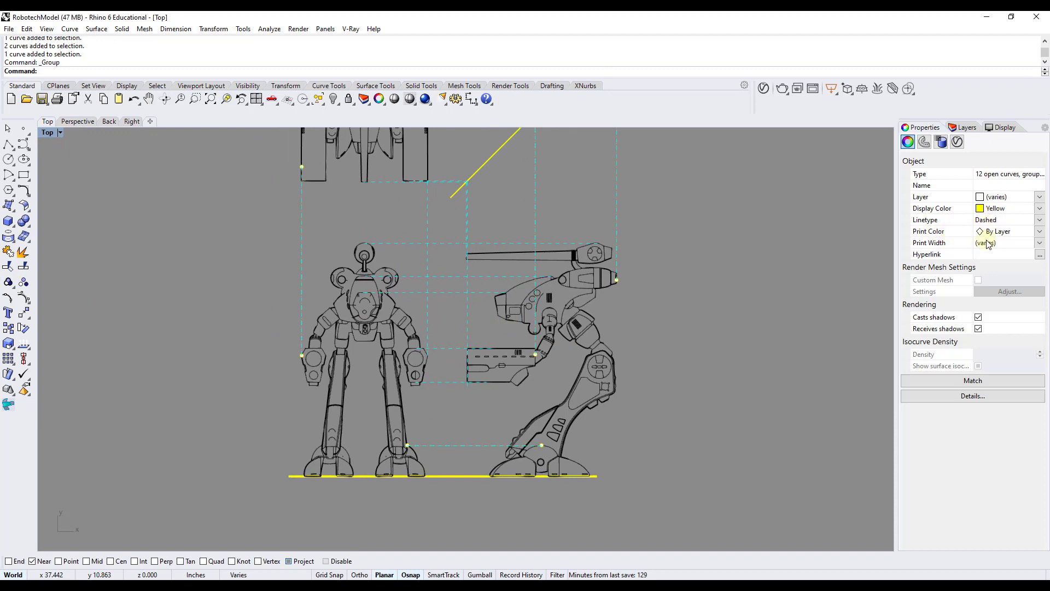
pyautogui.click(1038, 243)
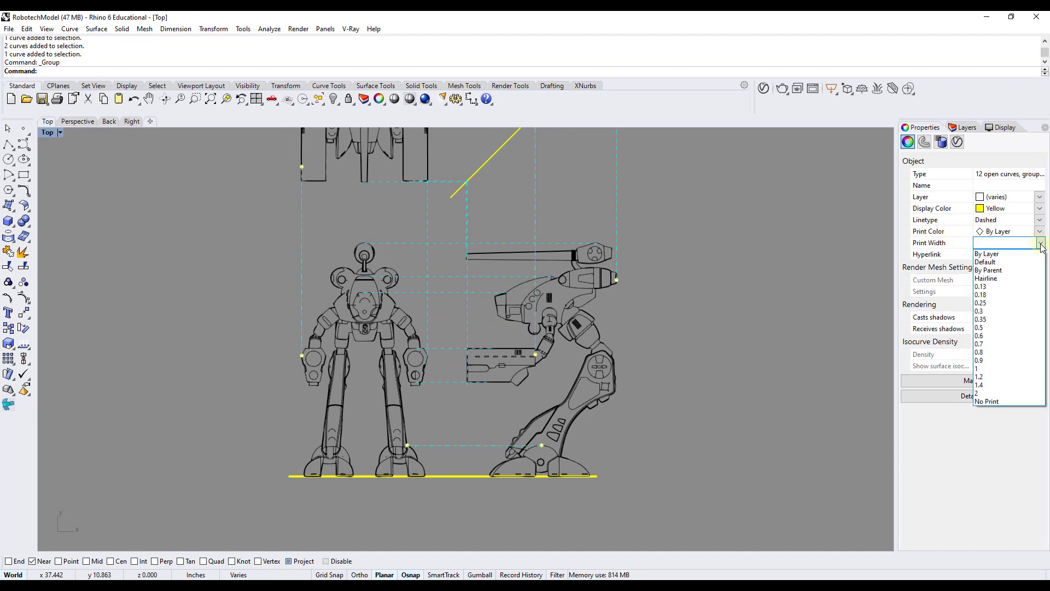
pyautogui.click(1002, 295)
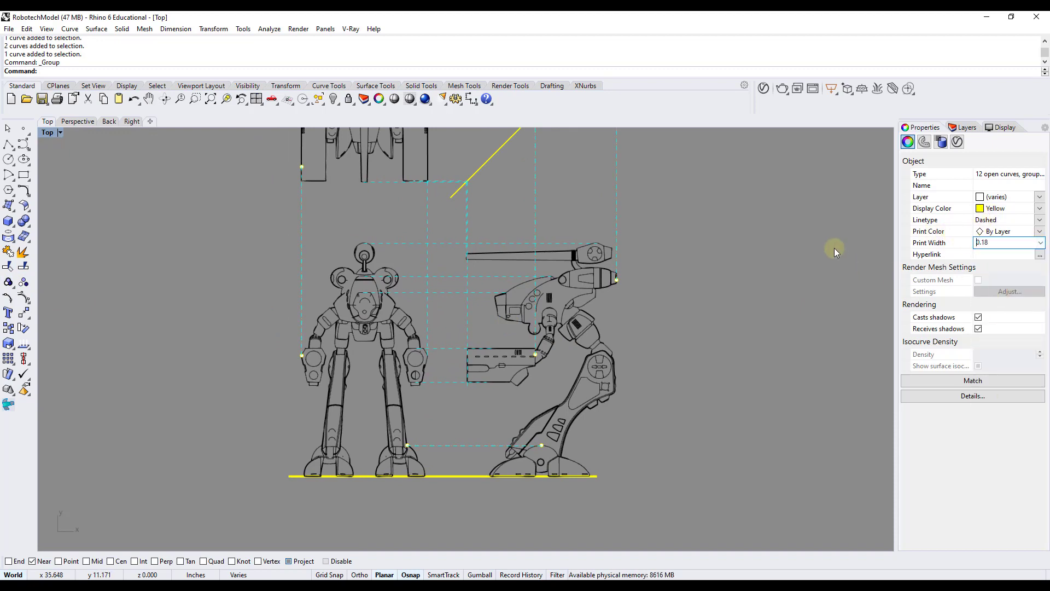
pyautogui.click(723, 206)
# - Change the display color of the ground line under the front and side views to Black
pyautogui.moveTo(724, 206); pyautogui.dragTo(635, 281, button='right')
pyautogui.scroll(-2, 633, 280)
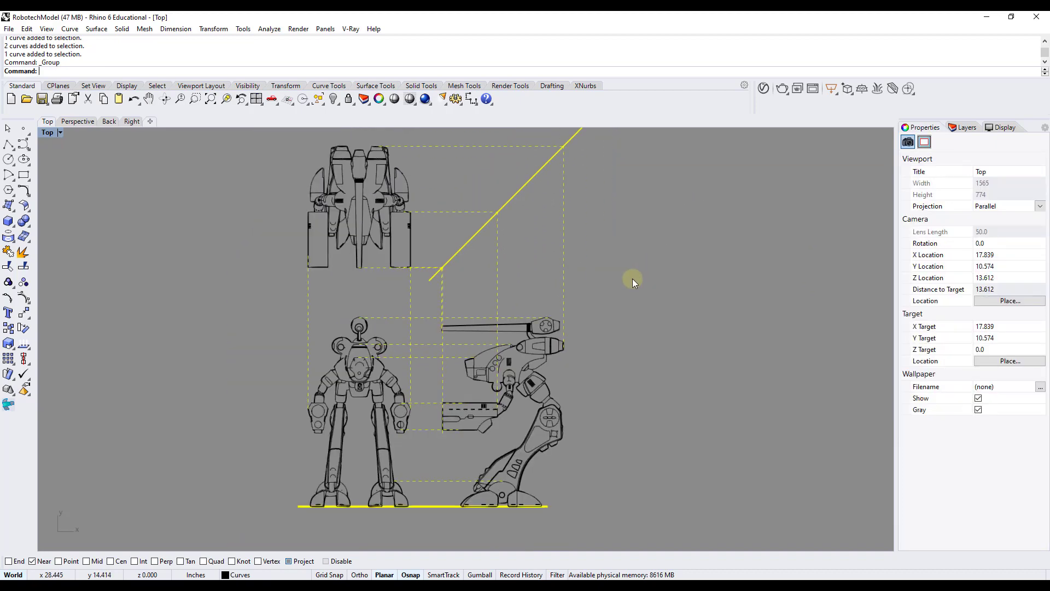
pyautogui.scroll(-2, 389, 457)
pyautogui.moveTo(481, 314); pyautogui.dragTo(469, 289, button='right')
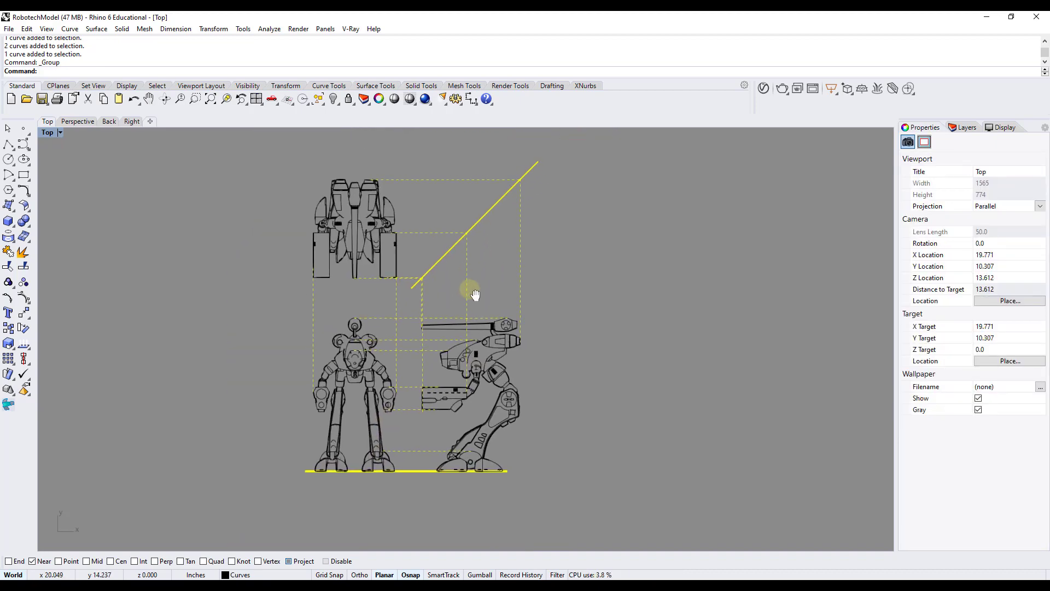
pyautogui.click(409, 471)
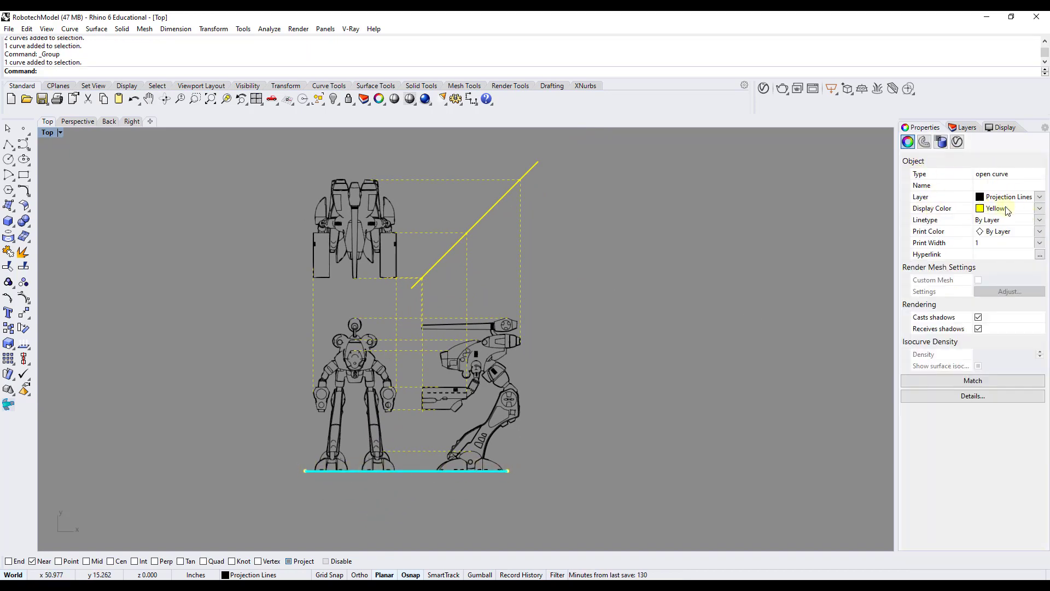
pyautogui.click(1039, 209)
pyautogui.click(994, 240)
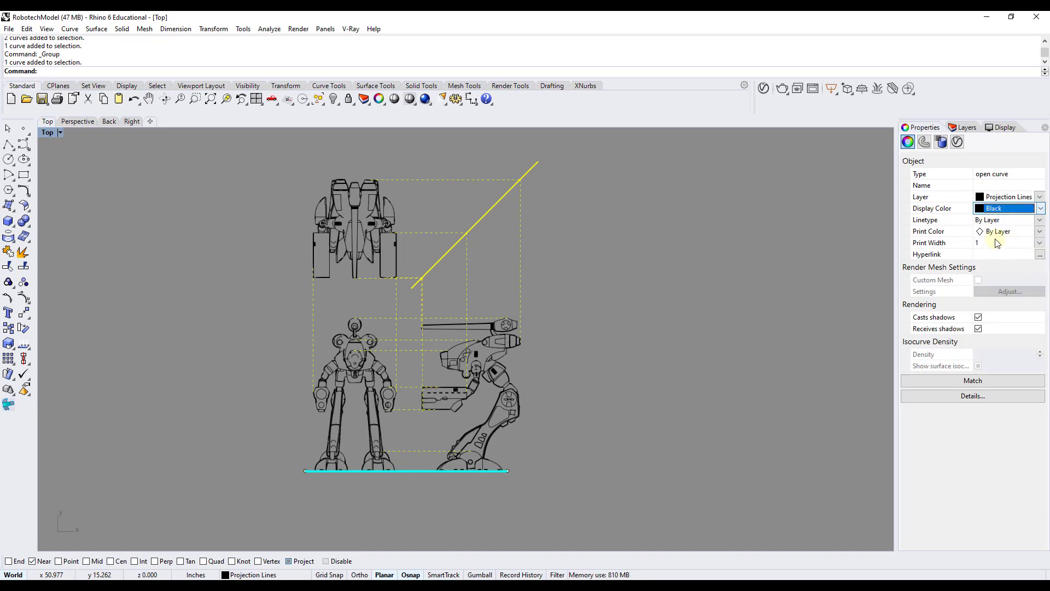
pyautogui.click(643, 336)
pyautogui.moveTo(566, 287); pyautogui.dragTo(561, 310, button='right')
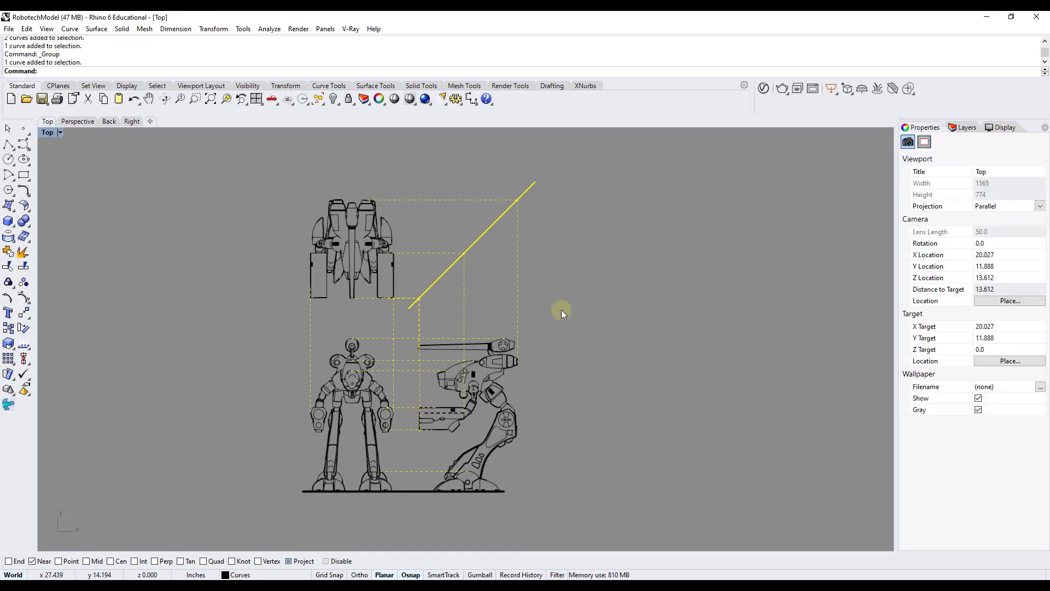
pyautogui.scroll(2, 533, 412)
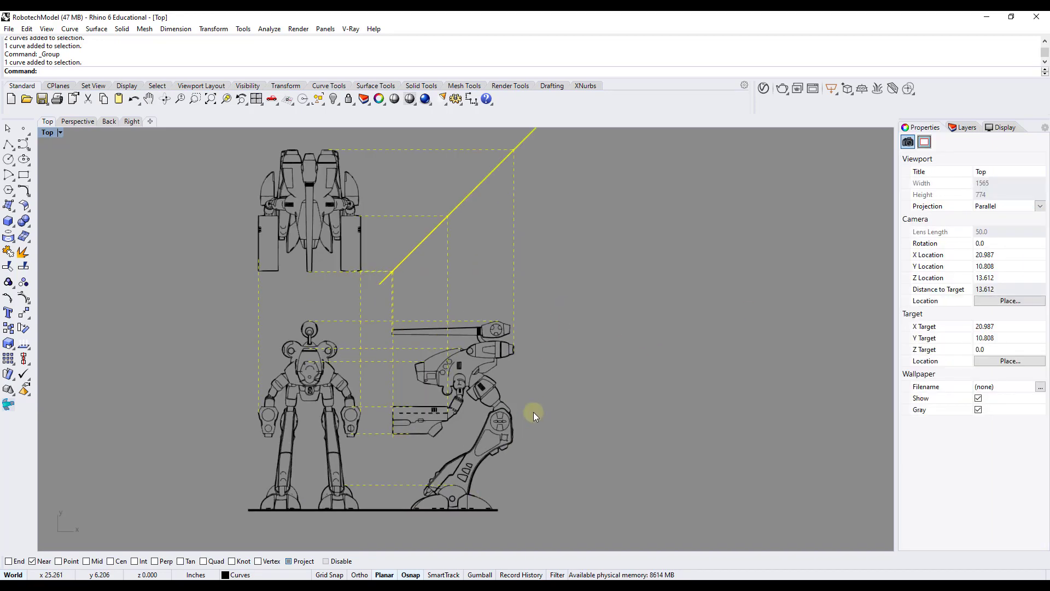
pyautogui.scroll(-2, 575, 299)
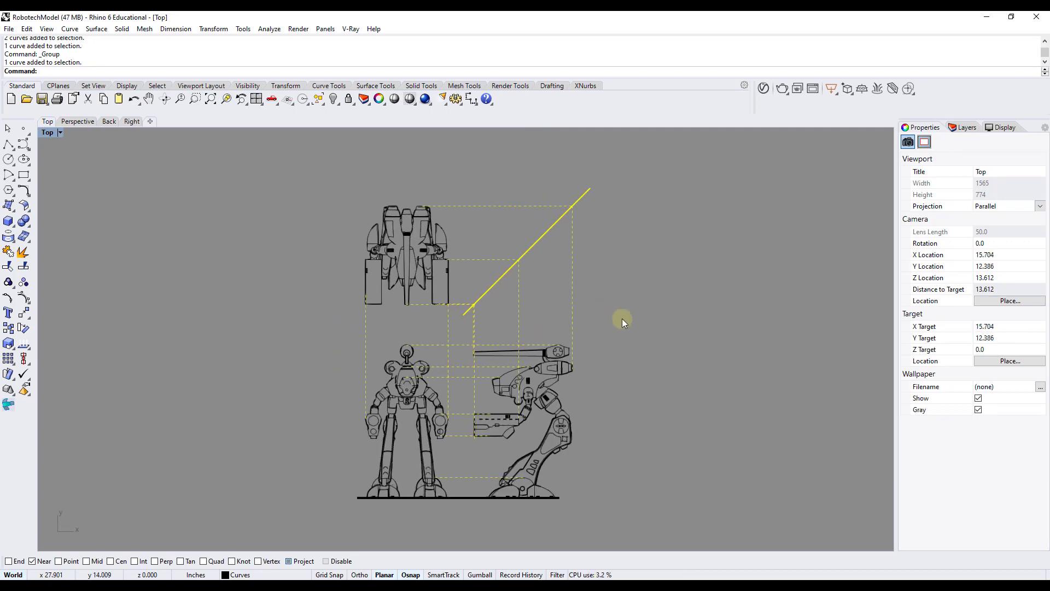
pyautogui.scroll(10, 385, 405)
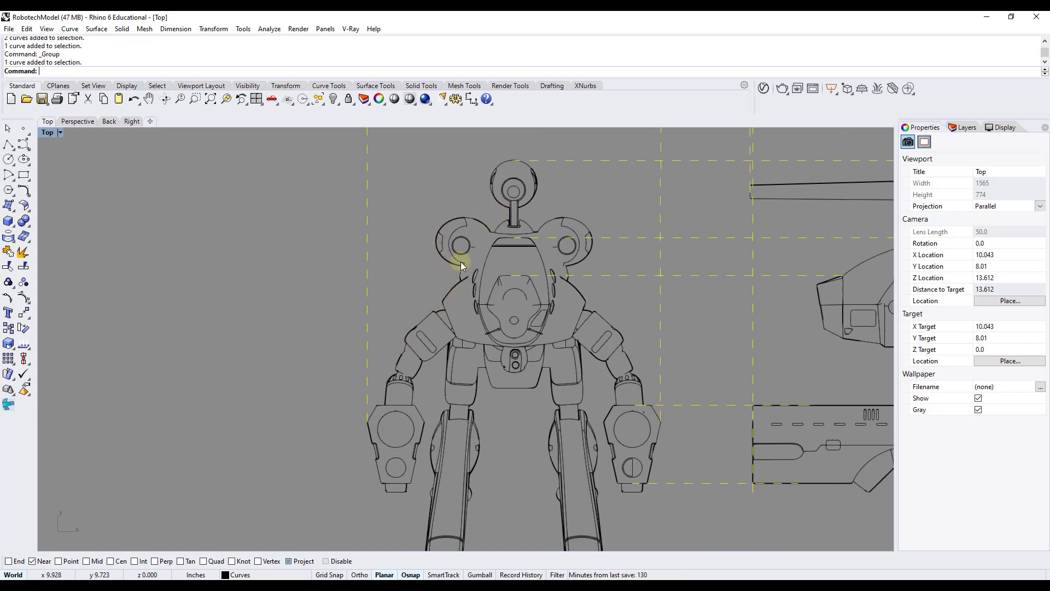
pyautogui.scroll(-8, 421, 327)
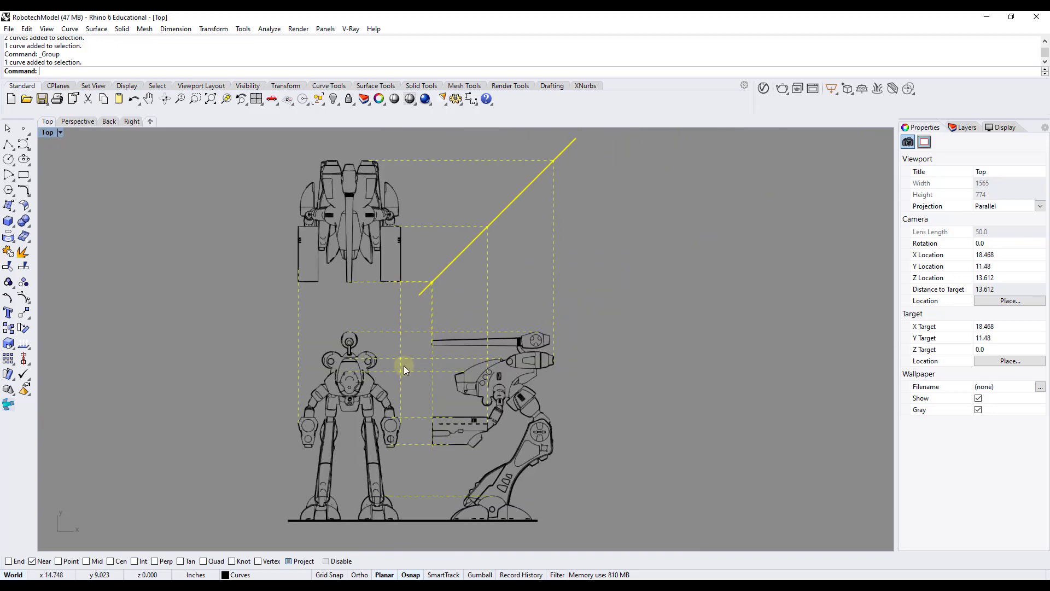
pyautogui.click(8, 236)
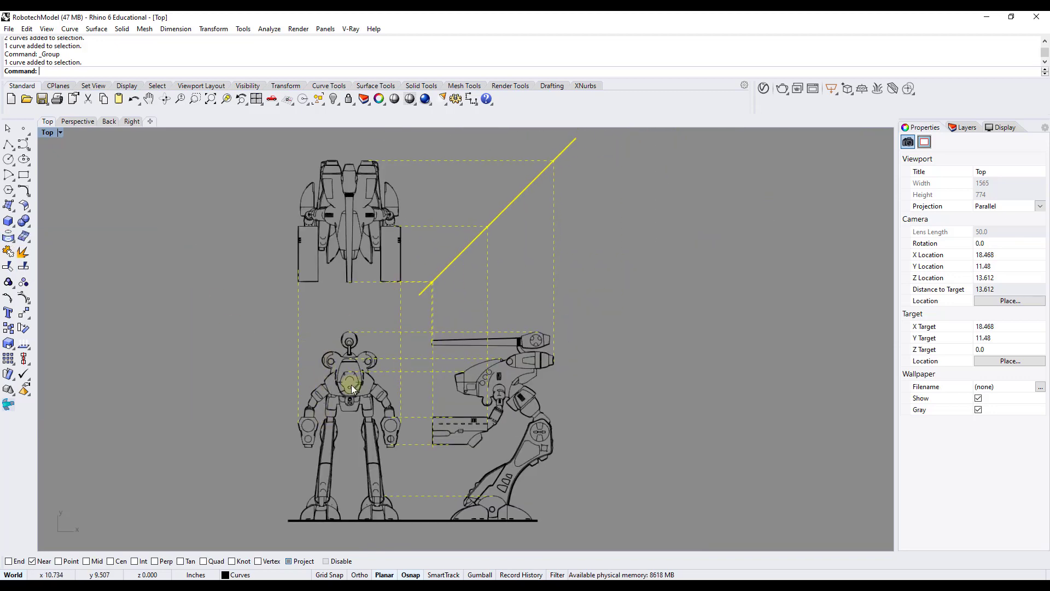
pyautogui.scroll(4, 351, 385)
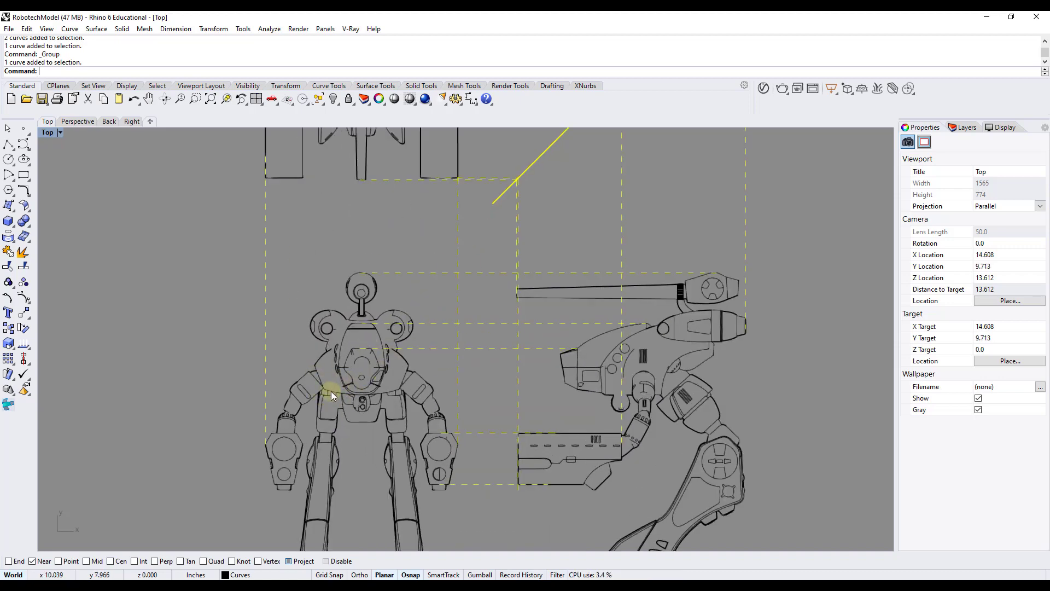
pyautogui.scroll(-5, 330, 392)
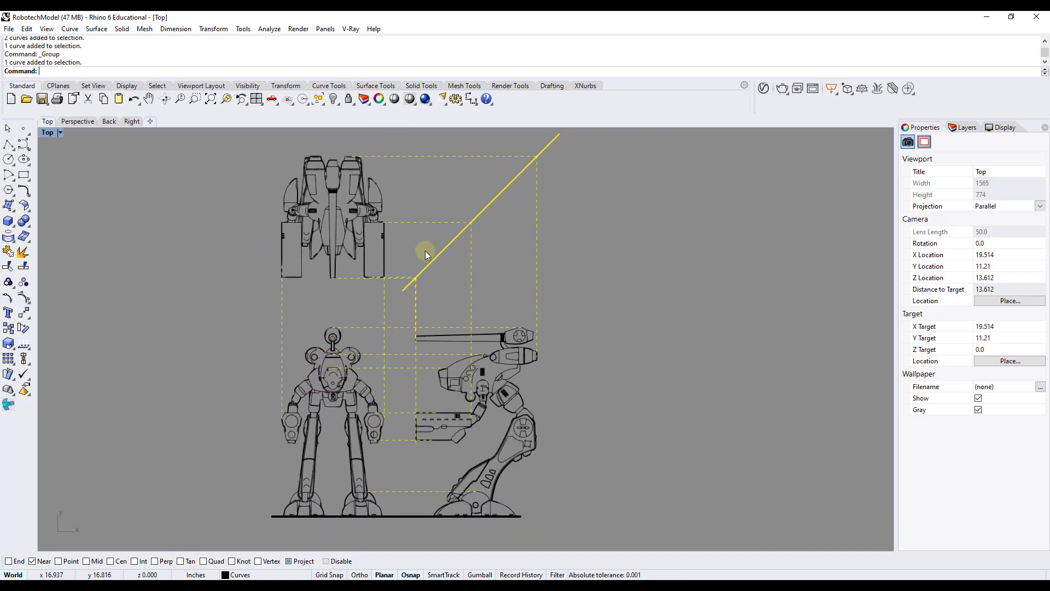
# - Run PrintDisplay for the model viewports with State On, Color set to Display and Thickness 40
pyautogui.moveTo(176, 213); pyautogui.dragTo(233, 226, button='right')
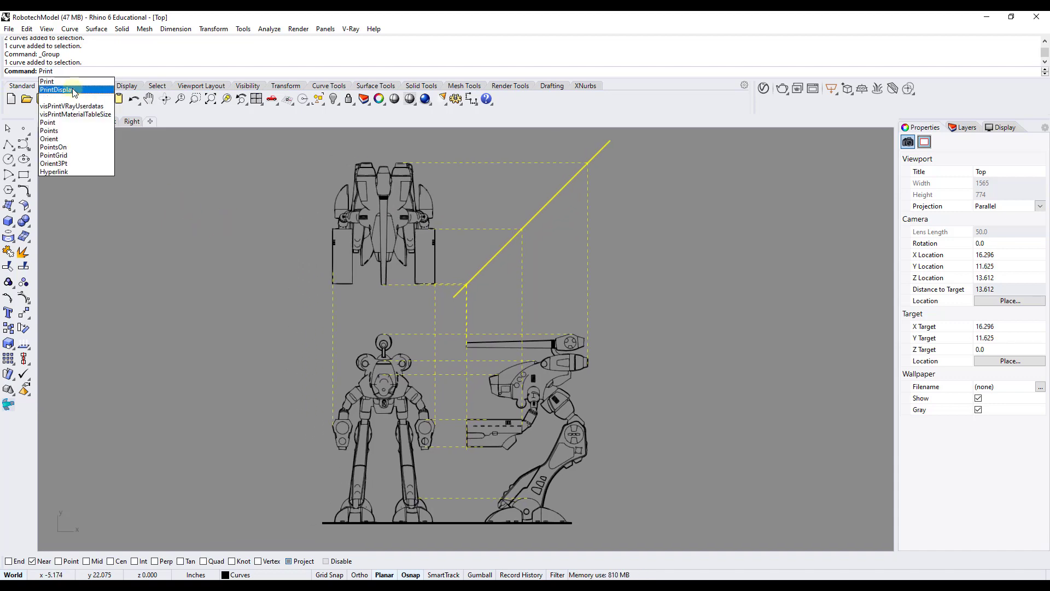
pyautogui.click(74, 92)
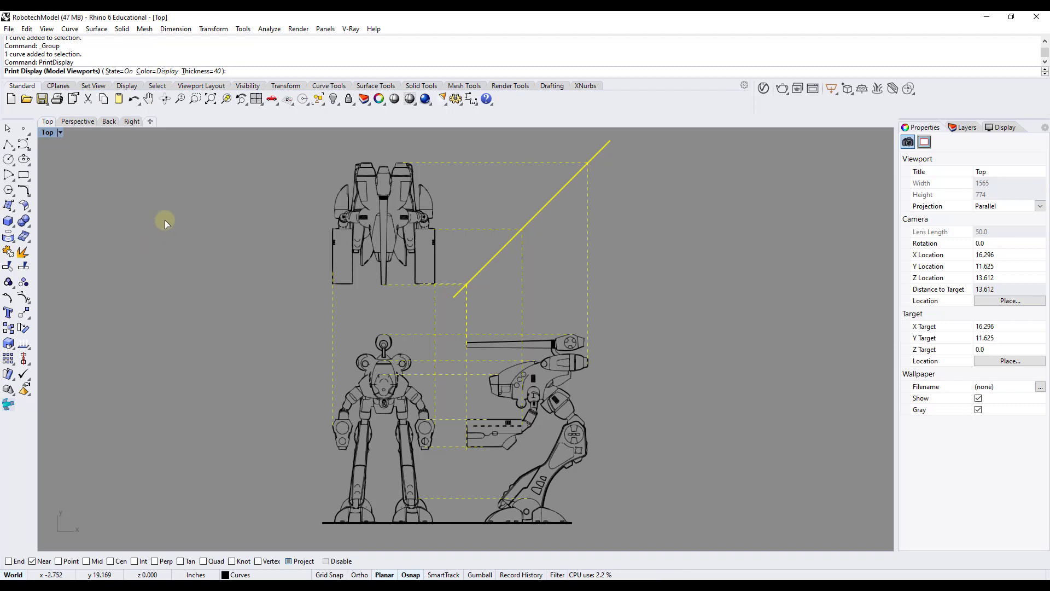
pyautogui.press('Return')
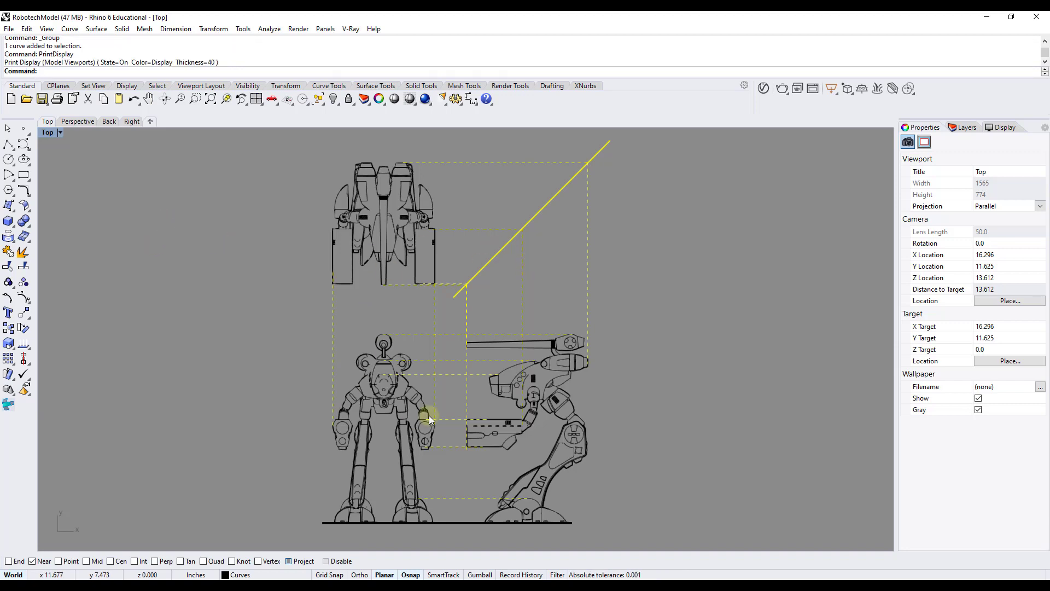
pyautogui.moveTo(487, 321); pyautogui.dragTo(497, 332, button='right')
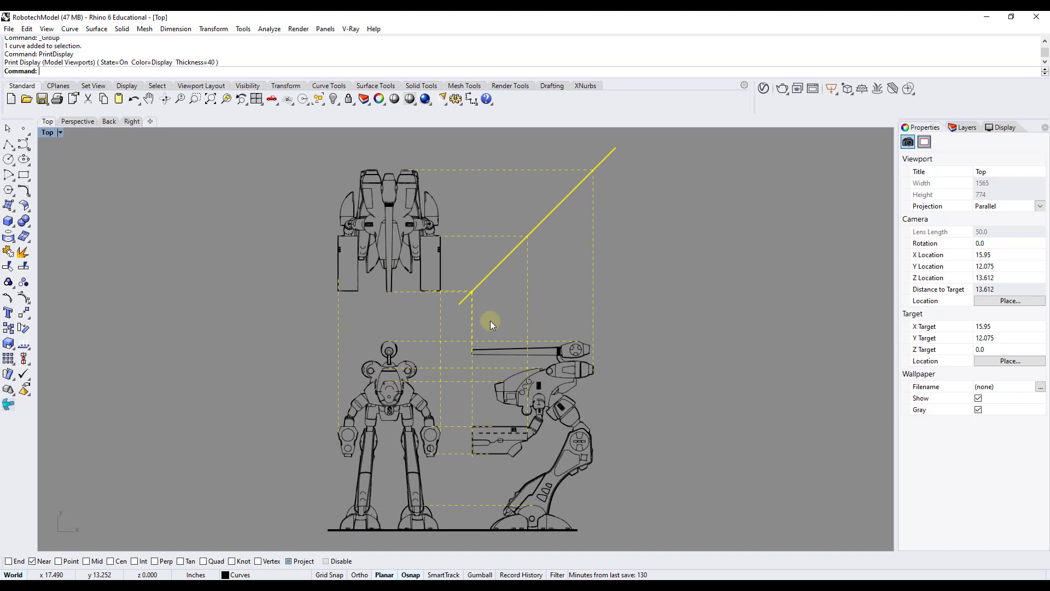
# - Turn on the Linear Dimensions layer and hide the horizontal dimension below the side view
pyautogui.click(976, 127)
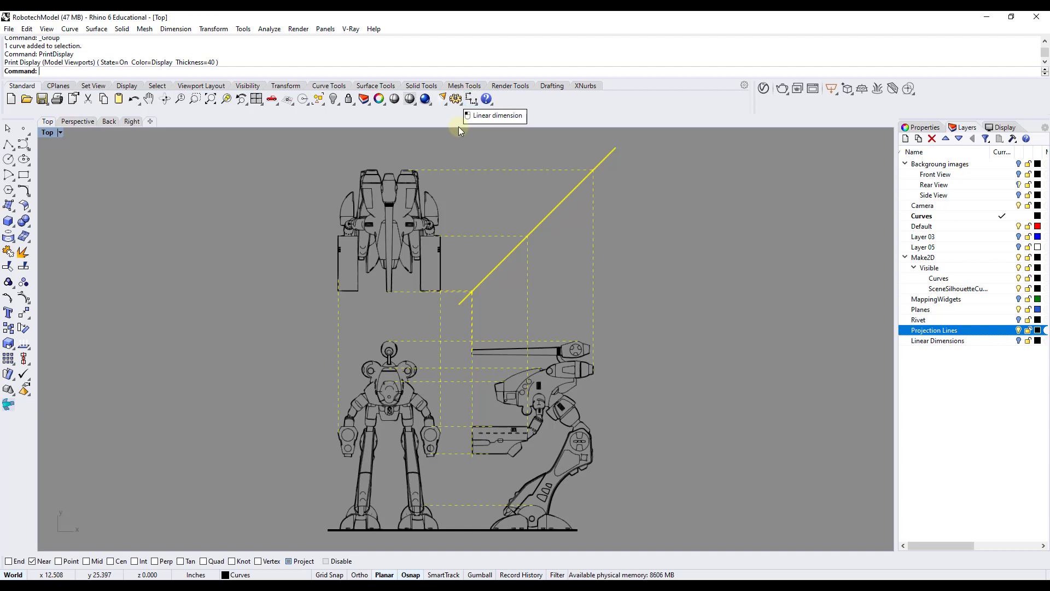
pyautogui.click(936, 342)
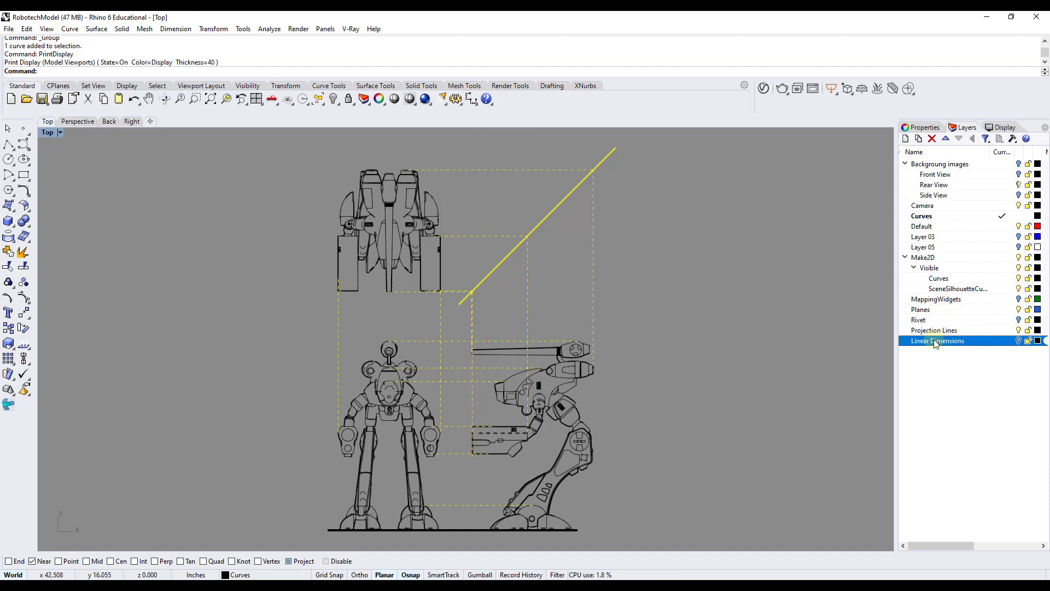
pyautogui.click(1018, 340)
pyautogui.scroll(-3, 633, 301)
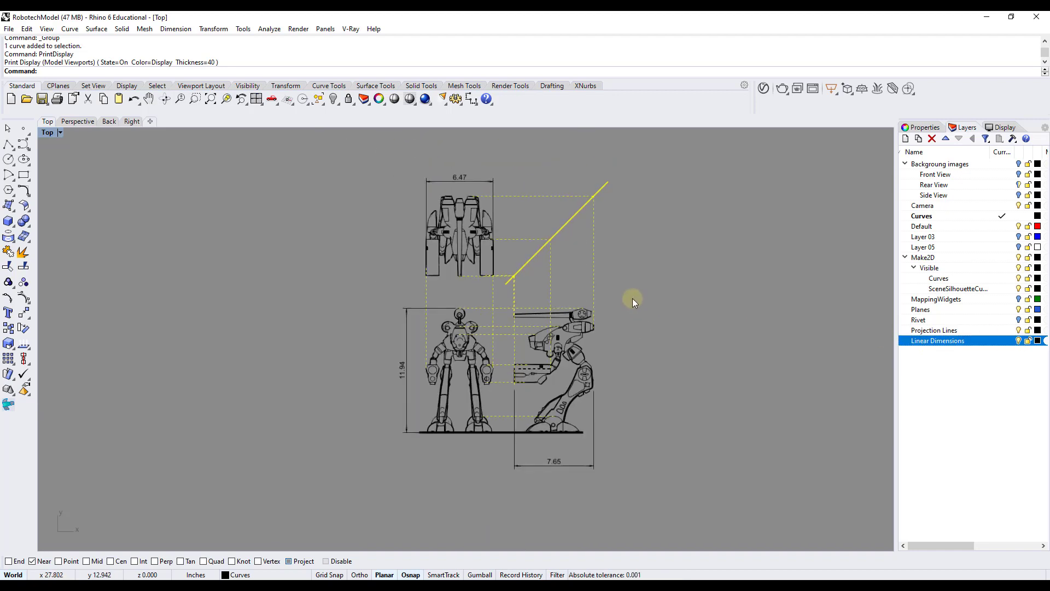
pyautogui.moveTo(632, 300)
pyautogui.mouseDown(button='right')
pyautogui.moveTo(594, 372)
pyautogui.moveTo(556, 308)
pyautogui.moveTo(613, 310)
pyautogui.mouseUp(button='right')
pyautogui.scroll(2, 557, 309)
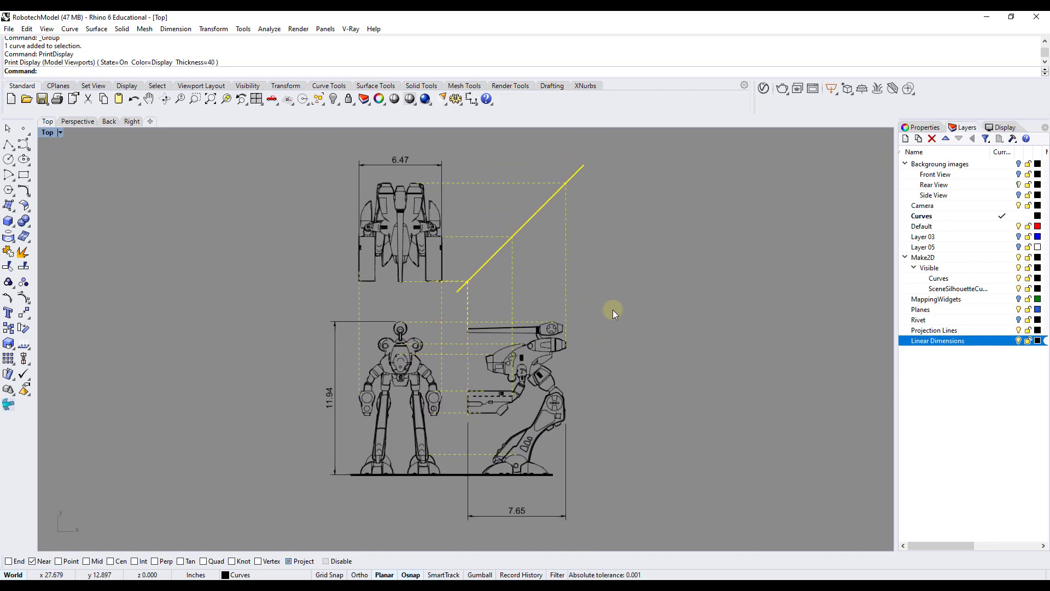
pyautogui.click(510, 513)
pyautogui.click(333, 104)
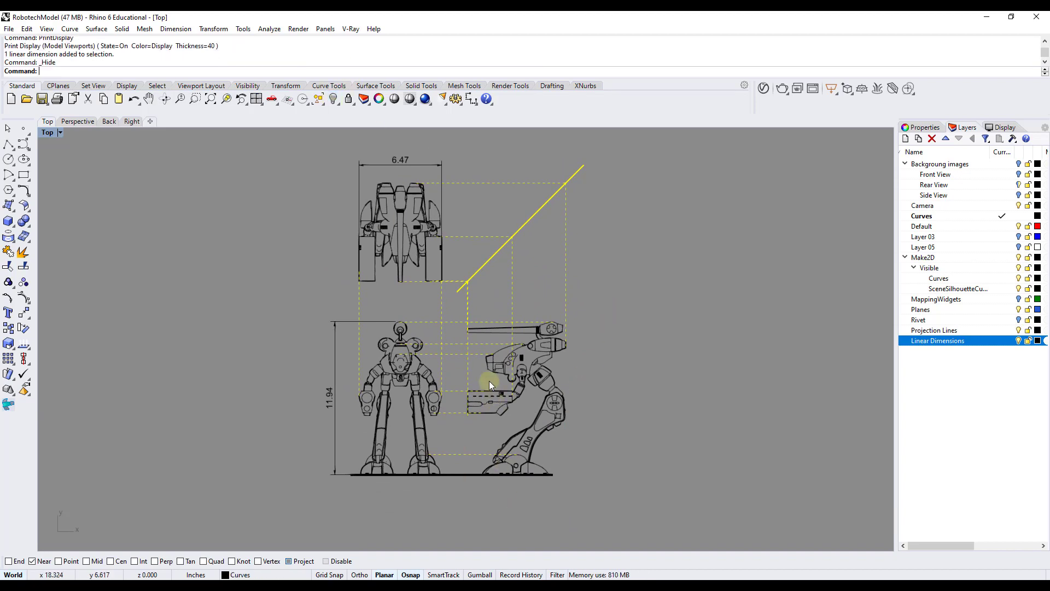
# - Switch the Top viewport display to Wireframe and set it back to Shaded
pyautogui.scroll(2, 459, 322)
pyautogui.moveTo(457, 309); pyautogui.dragTo(459, 327, button='right')
pyautogui.keyDown('ctrl'); pyautogui.moveTo(448, 321); pyautogui.dragTo(444, 290, button='right'); pyautogui.keyUp('ctrl')
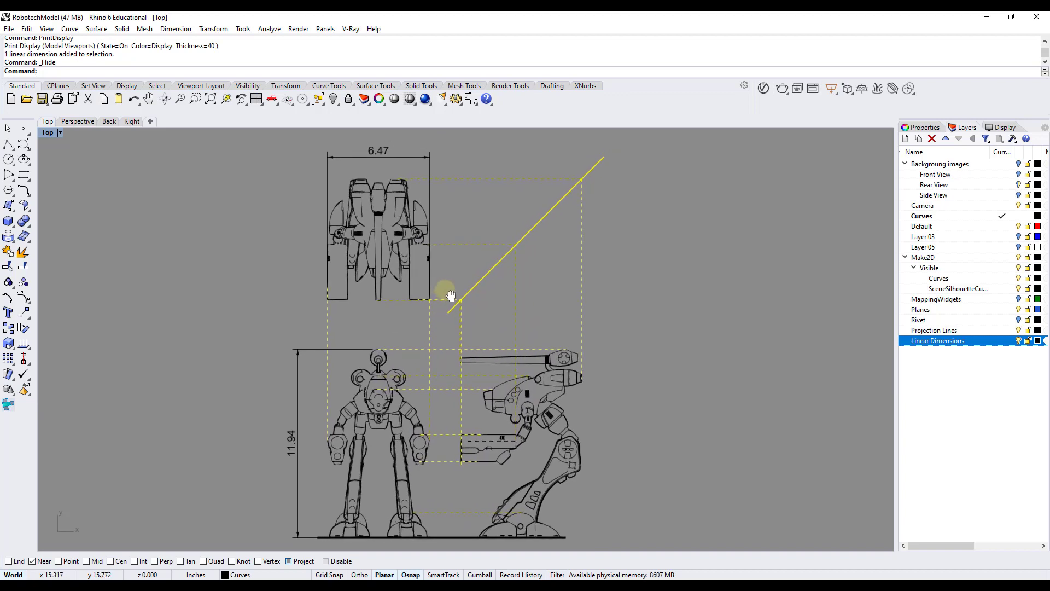
pyautogui.click(409, 103)
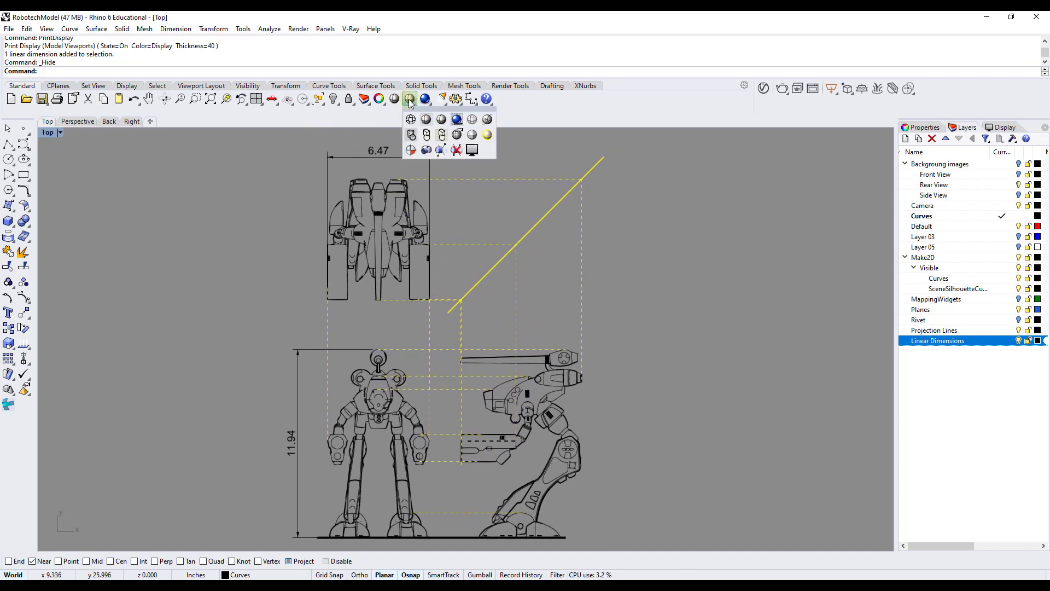
pyautogui.click(411, 119)
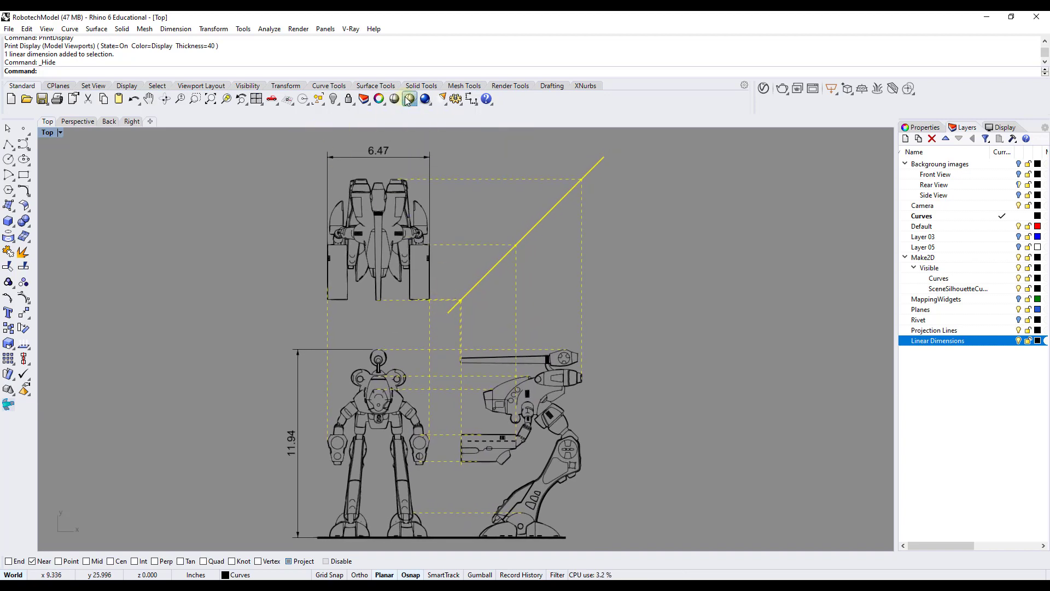
pyautogui.click(48, 132)
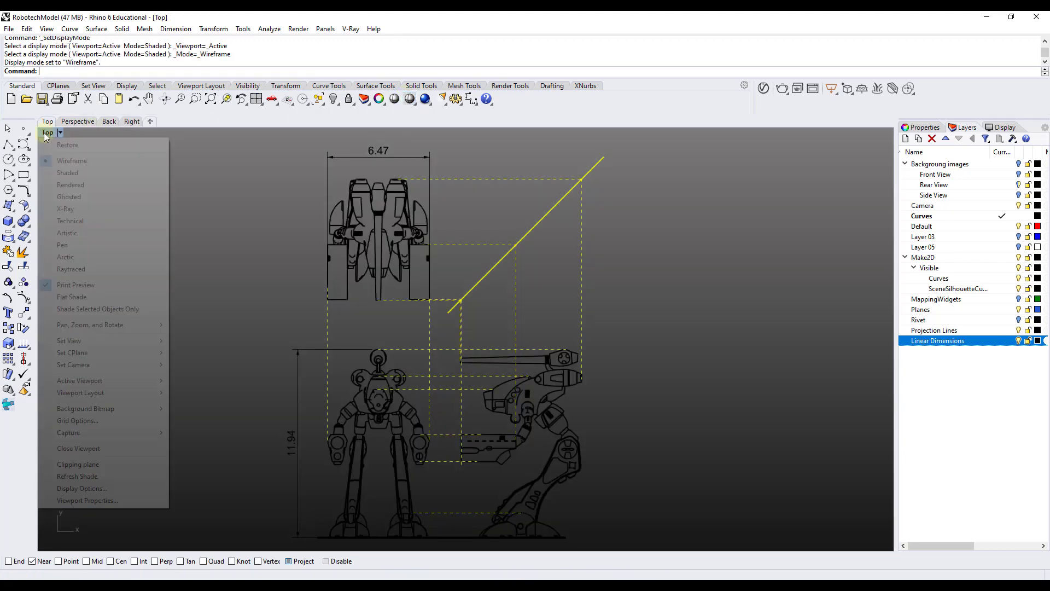
pyautogui.click(60, 174)
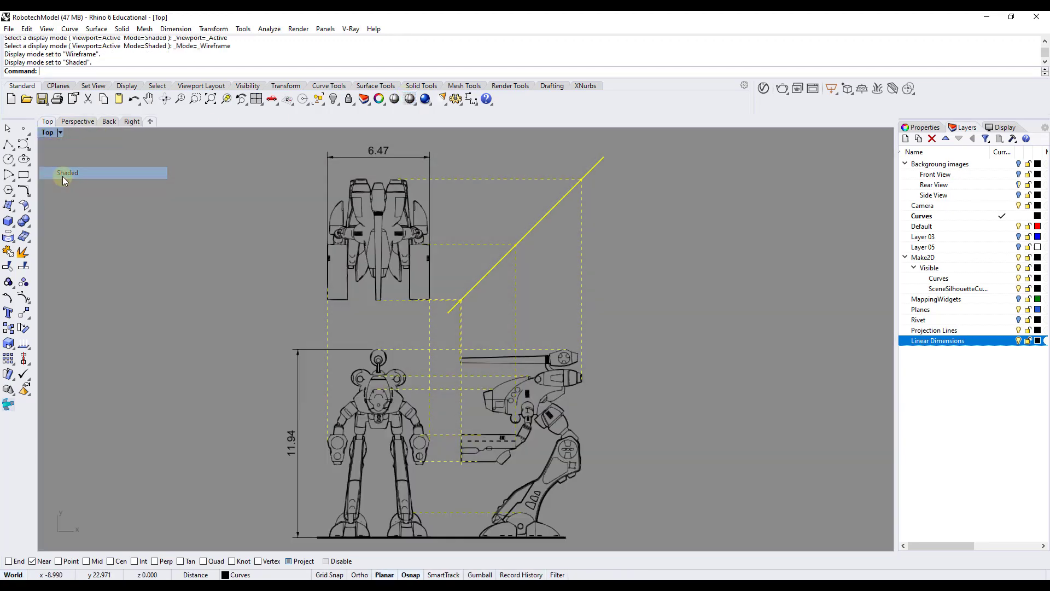
# - Start capturing the Top view to an image file, review the available file formats, and cancel without saving
pyautogui.click(409, 100)
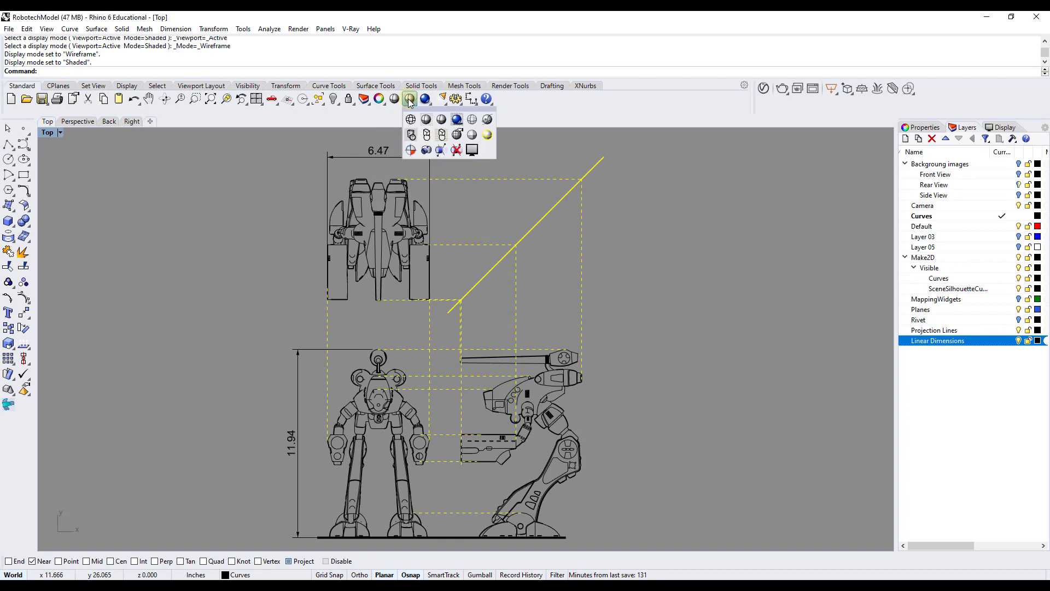
pyautogui.click(427, 151)
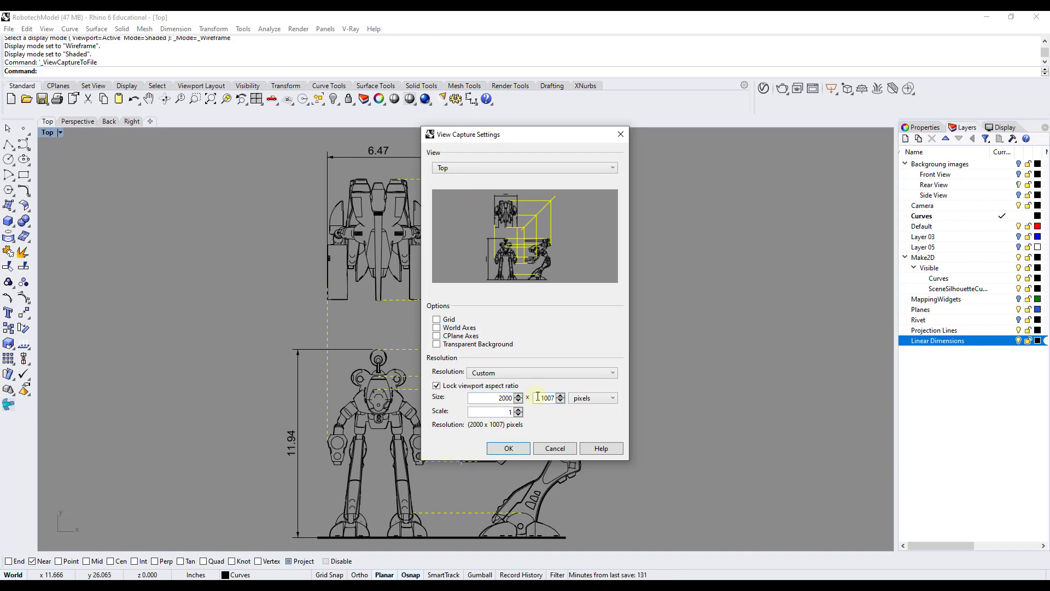
pyautogui.click(520, 448)
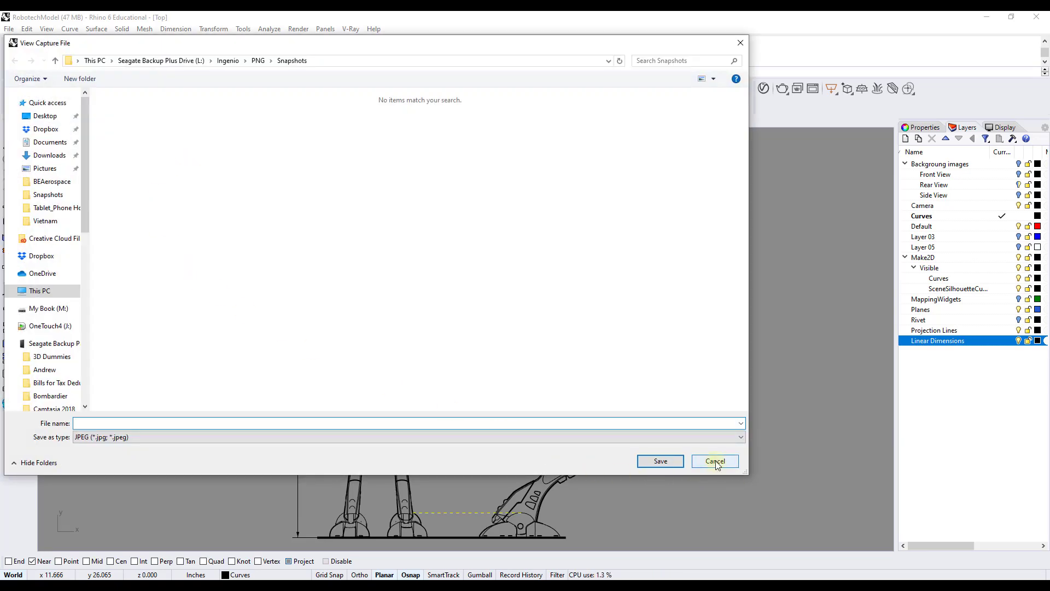
pyautogui.click(129, 437)
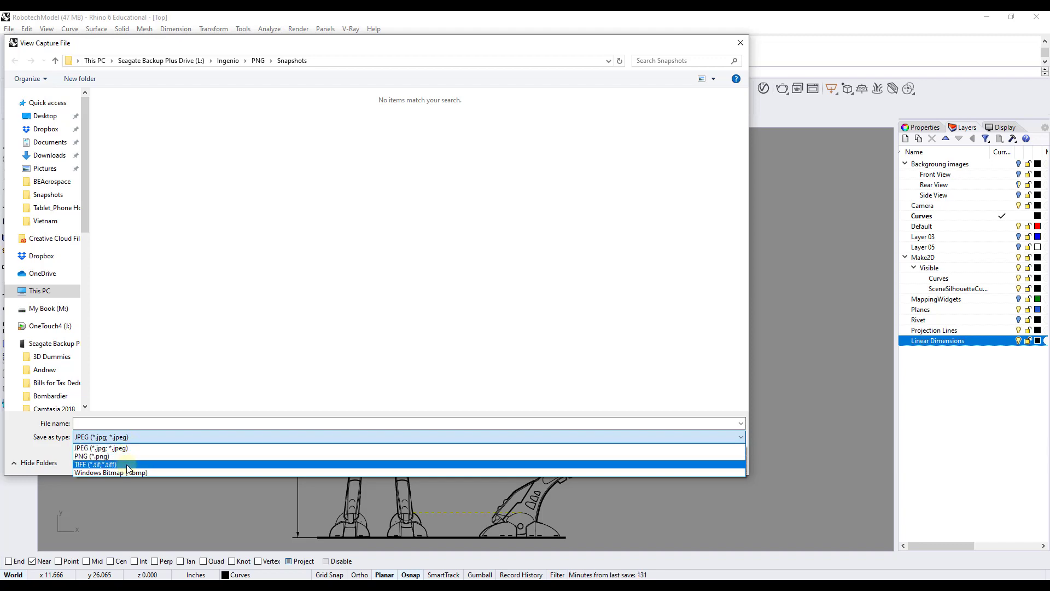
pyautogui.click(157, 403)
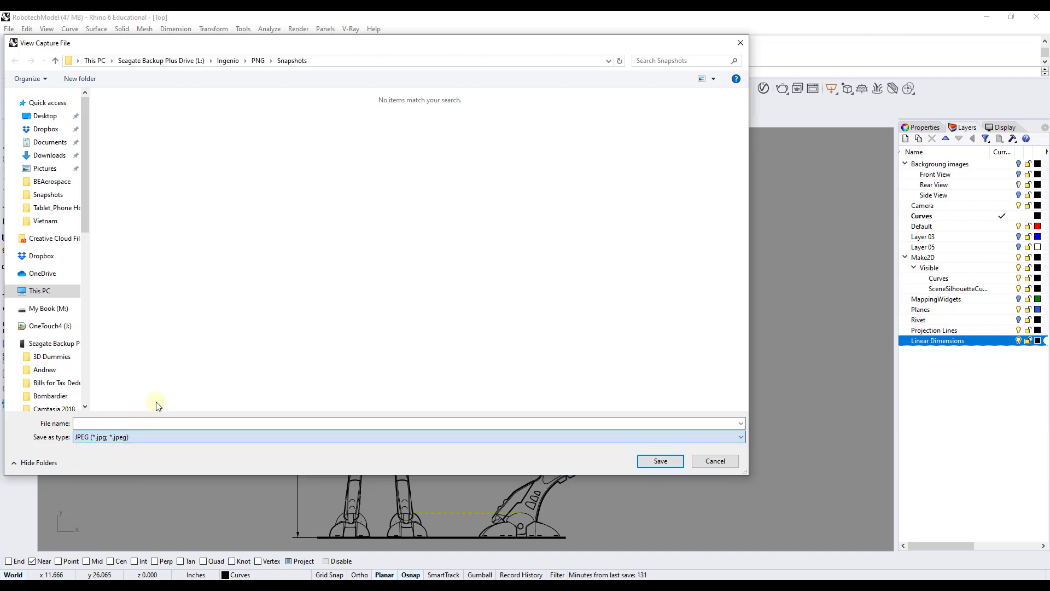
pyautogui.click(707, 461)
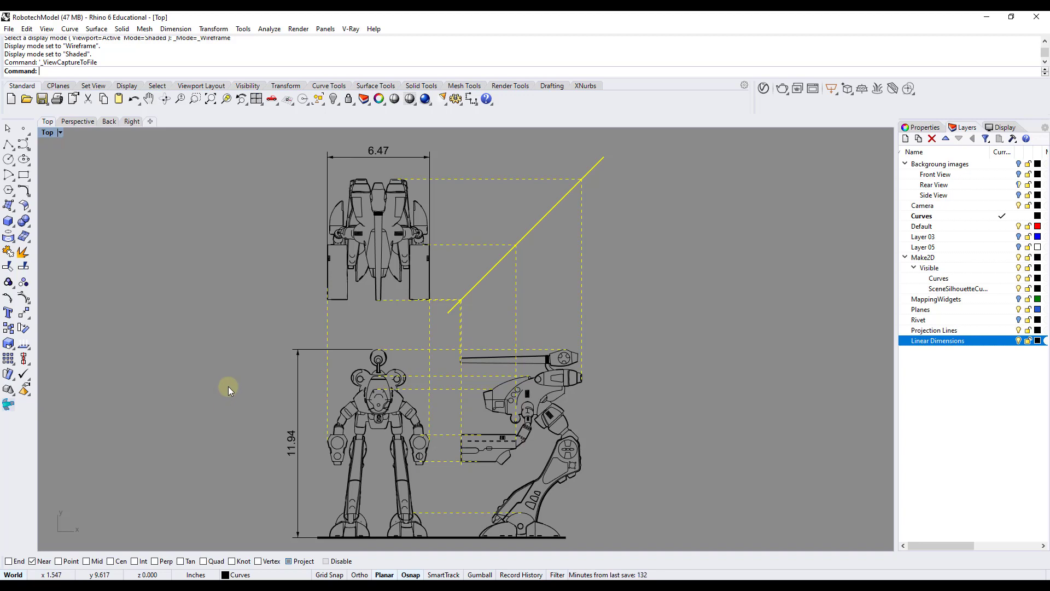
# - Check the print width in the properties of the diagonal projection line, and deselect the line
pyautogui.click(534, 227)
pyautogui.click(925, 129)
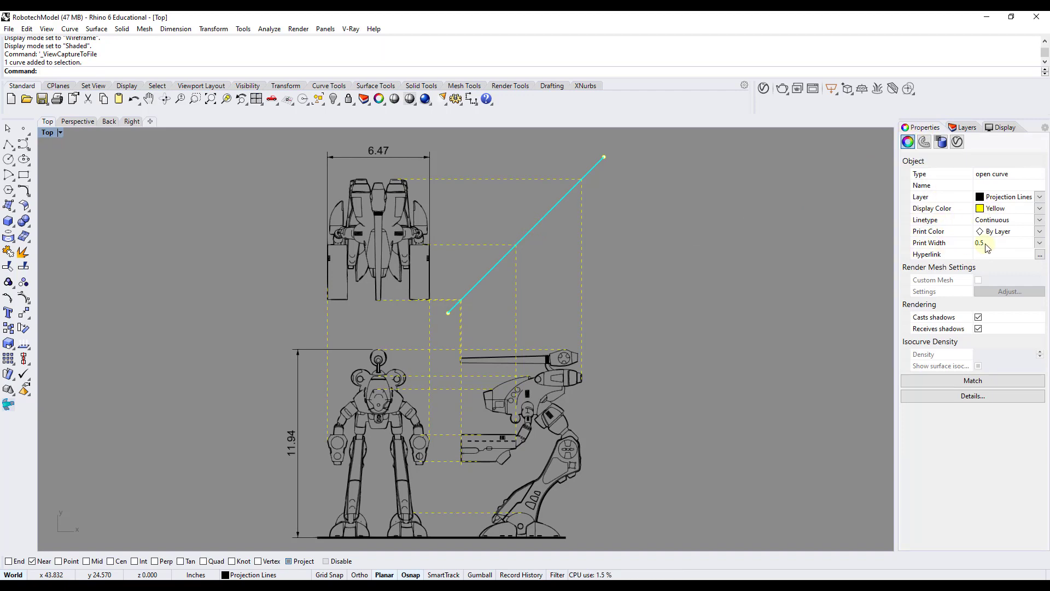
pyautogui.click(794, 253)
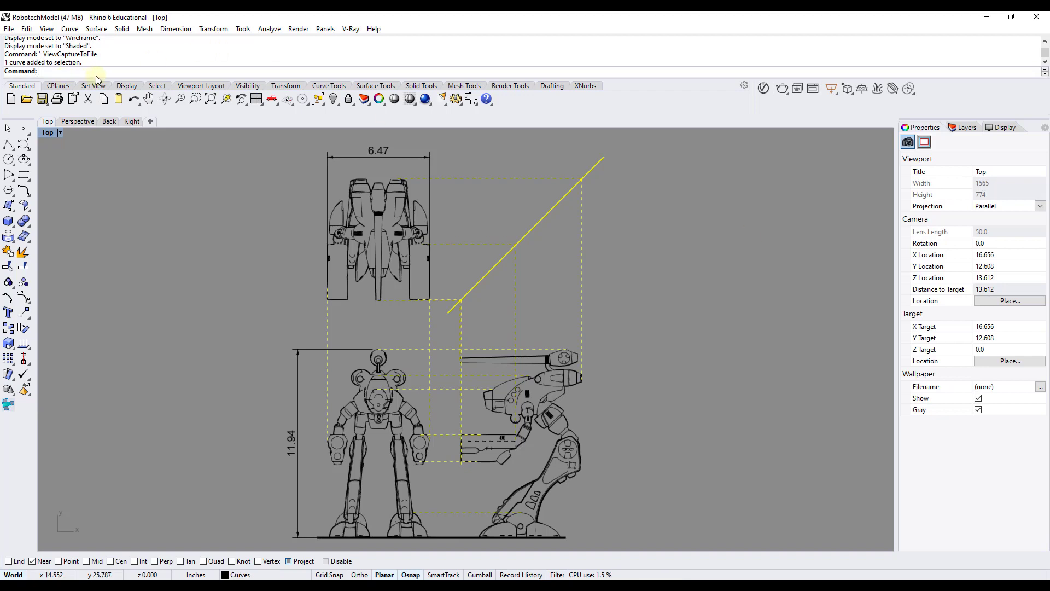